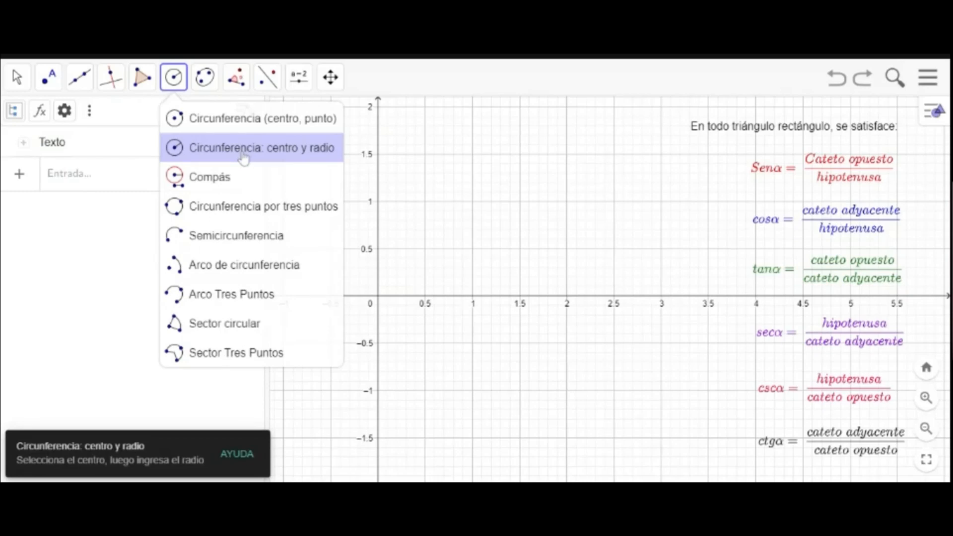
Draw a circle centred at the origin with radius 1 and return to the Move tool.
{"action": "left_click", "coordinate": [378, 302]}
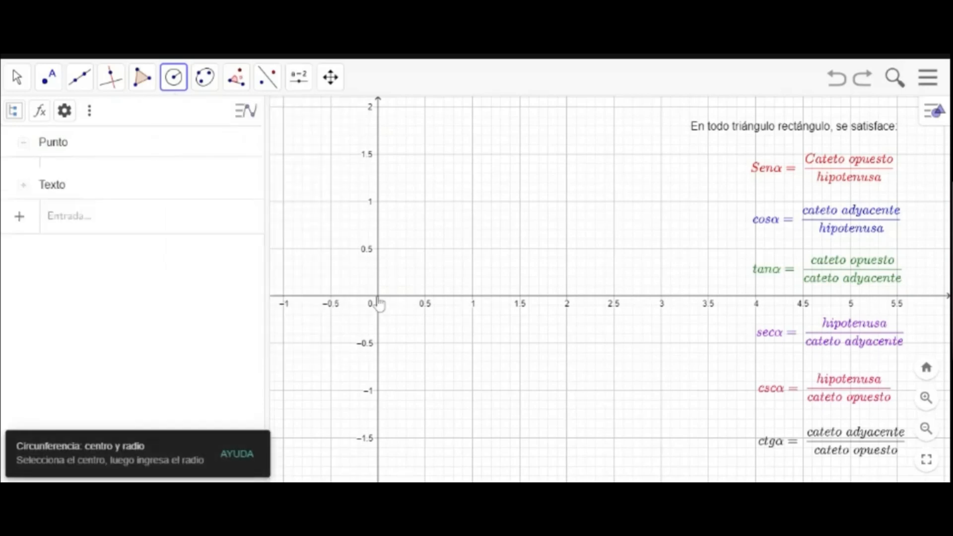
{"action": "type", "text": "1"}
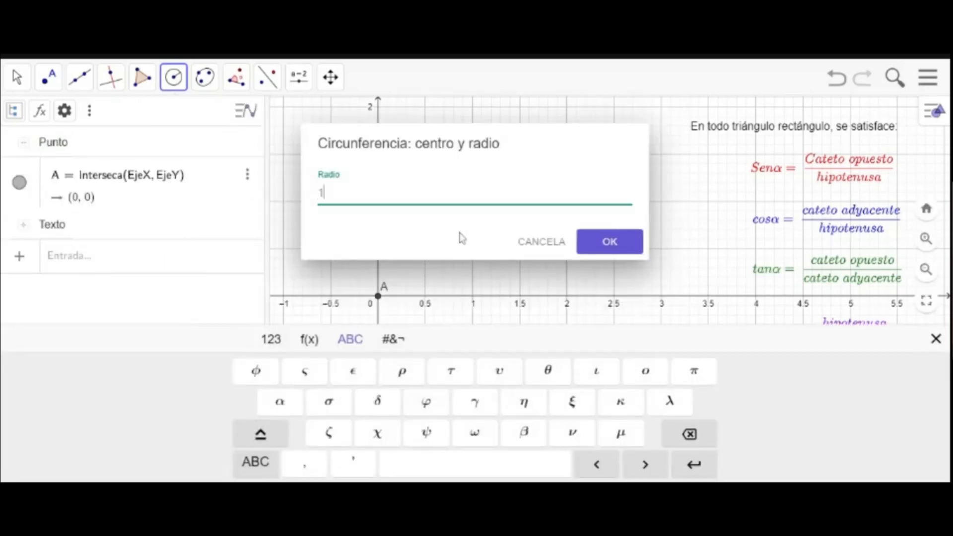
{"action": "left_click", "coordinate": [608, 242]}
{"action": "left_click", "coordinate": [17, 77]}
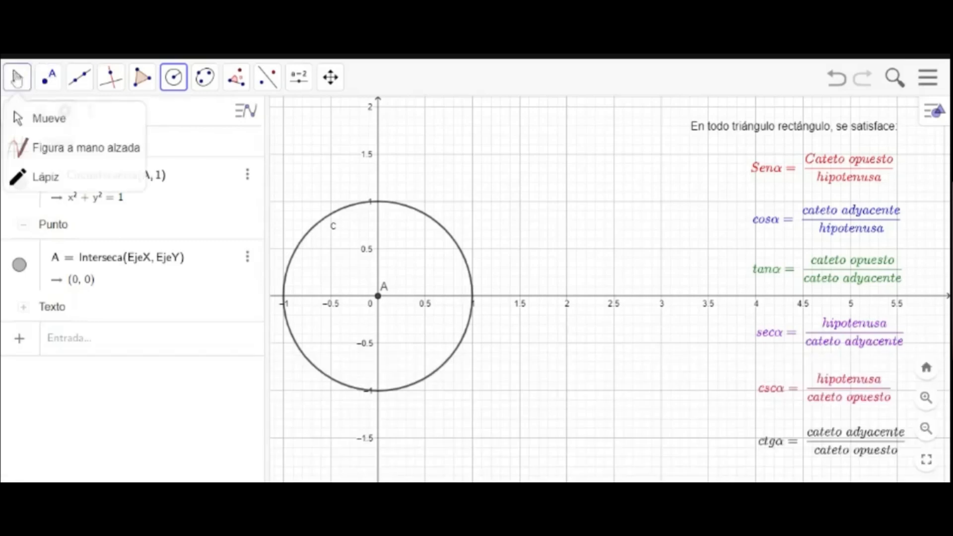
{"action": "left_click", "coordinate": [47, 119]}
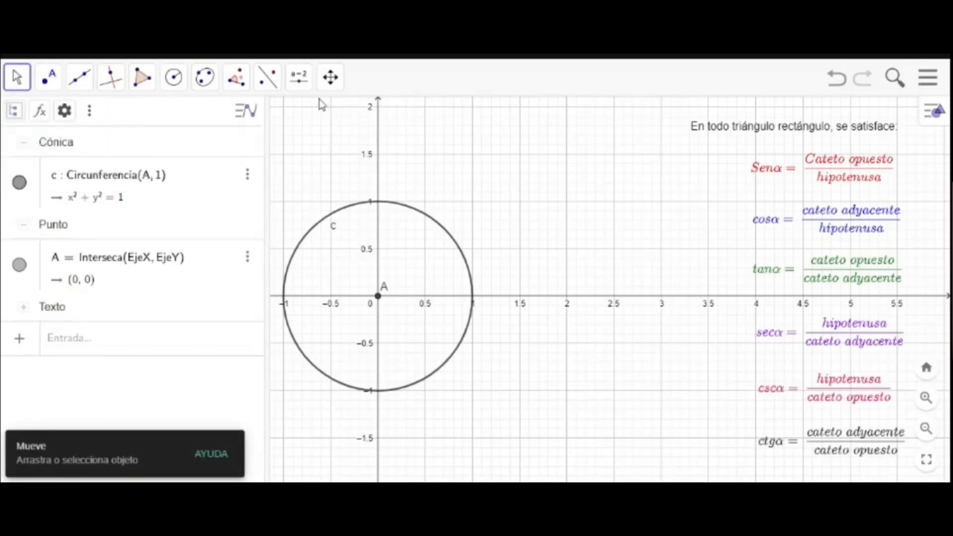
Add an angle slider α = 45° above the circle, ranging from 0° to 360° with a 1° increment.
{"action": "left_click", "coordinate": [299, 78]}
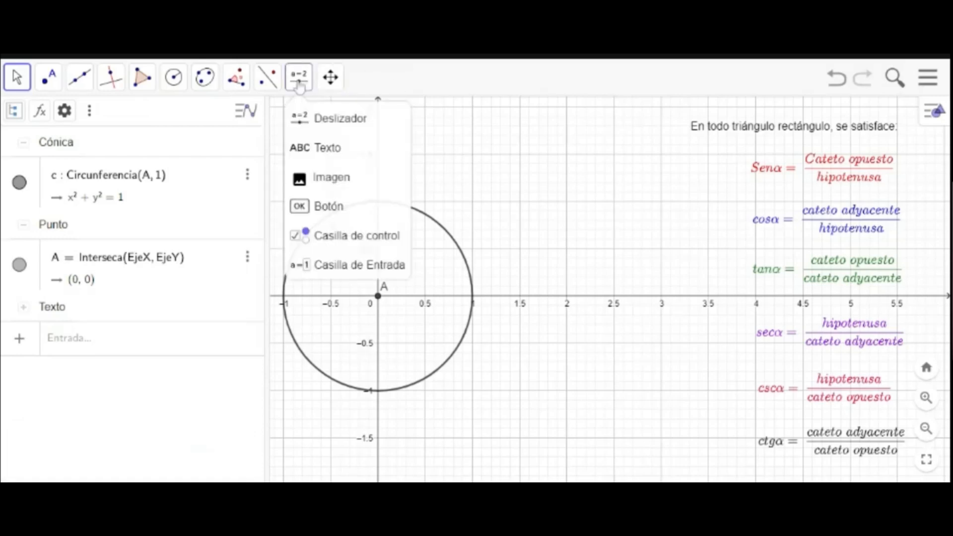
{"action": "left_click", "coordinate": [317, 124]}
{"action": "left_click", "coordinate": [300, 81]}
{"action": "left_click", "coordinate": [321, 120]}
{"action": "left_click", "coordinate": [537, 147]}
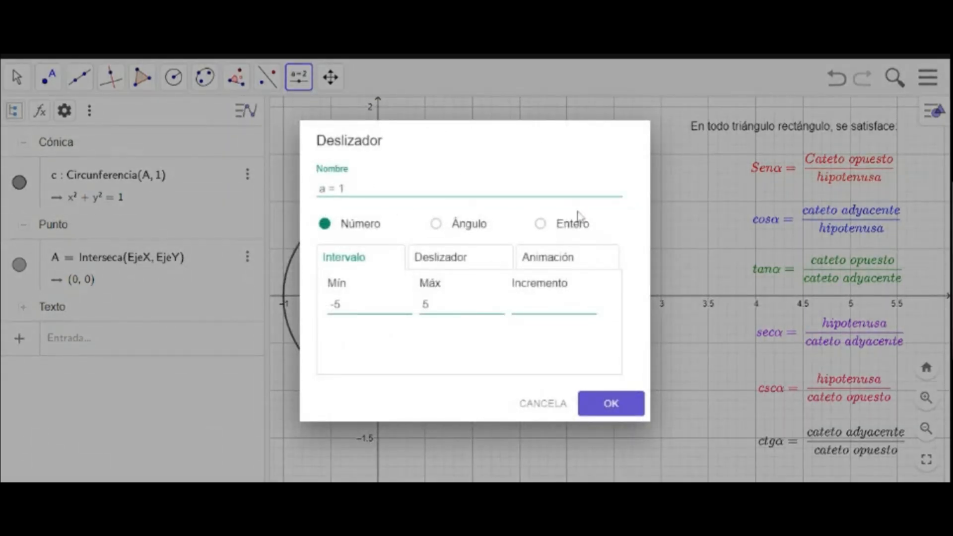
{"action": "left_click", "coordinate": [437, 224]}
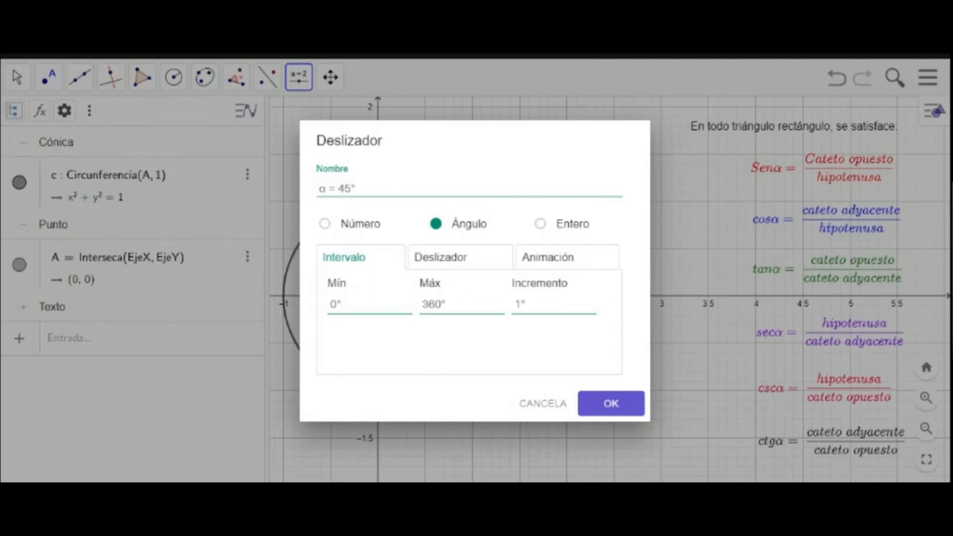
{"action": "left_click", "coordinate": [613, 405]}
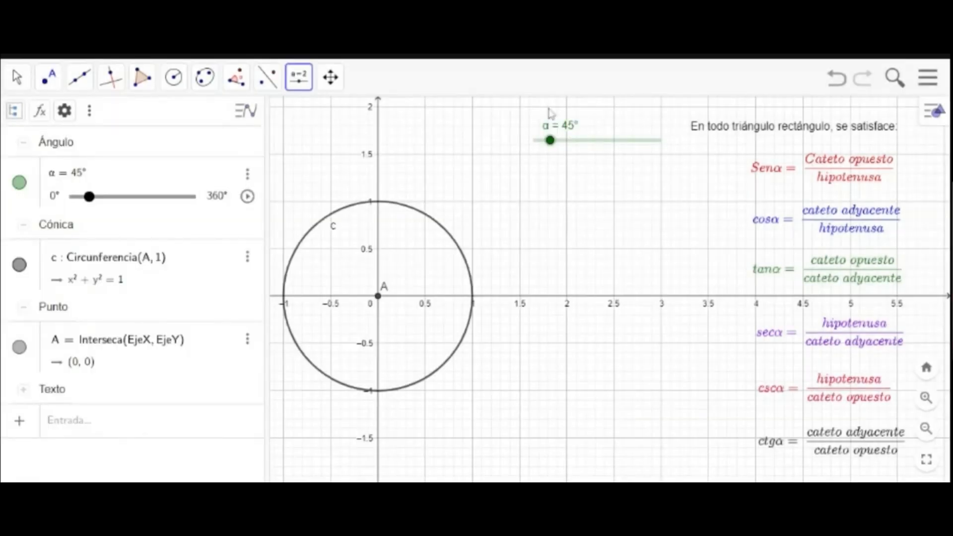
Place a point where the circle crosses the positive x-axis, at (1, 0).
{"action": "left_click", "coordinate": [48, 77]}
{"action": "left_click", "coordinate": [70, 118]}
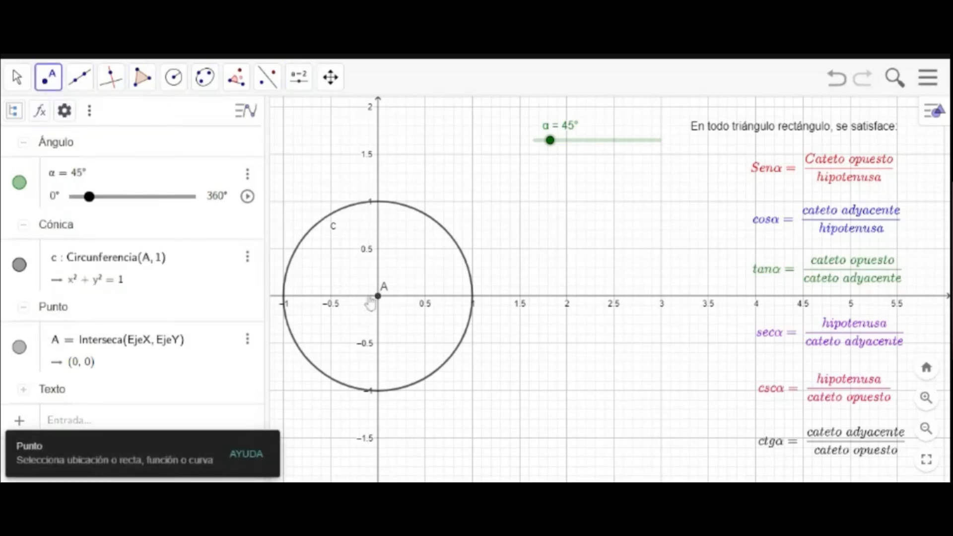
{"action": "left_click", "coordinate": [473, 298]}
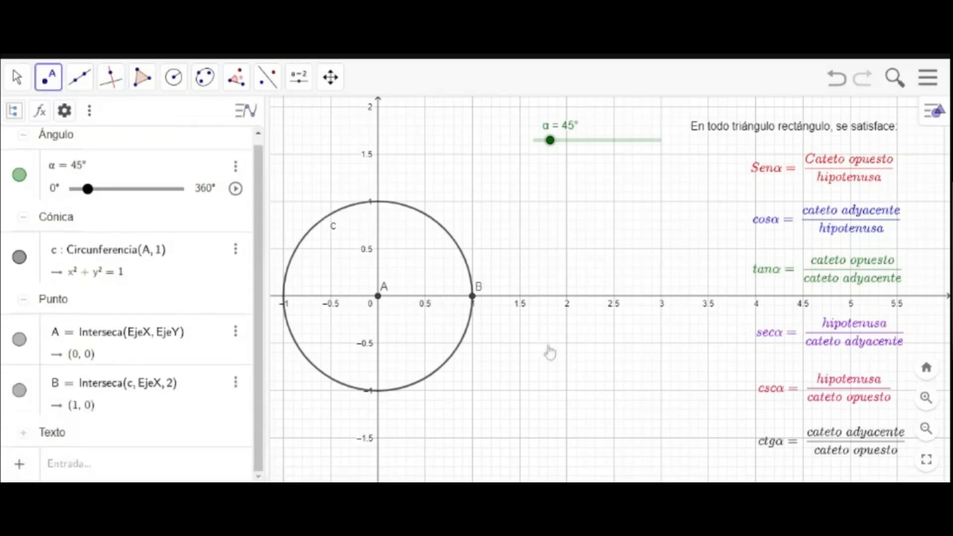
Construct a counterclockwise angle of given size α from point B with its vertex at A.
{"action": "left_click", "coordinate": [236, 77]}
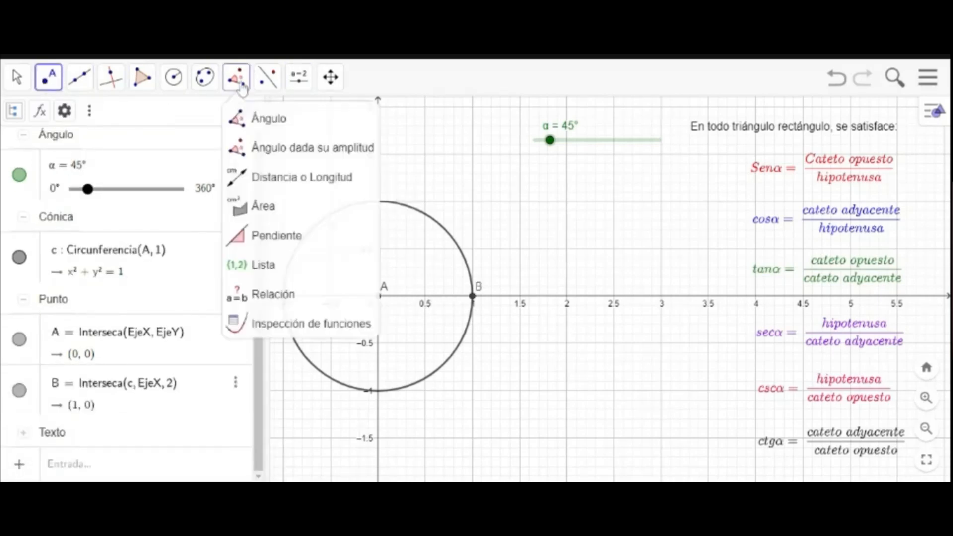
{"action": "left_click", "coordinate": [260, 158]}
{"action": "left_click", "coordinate": [306, 159]}
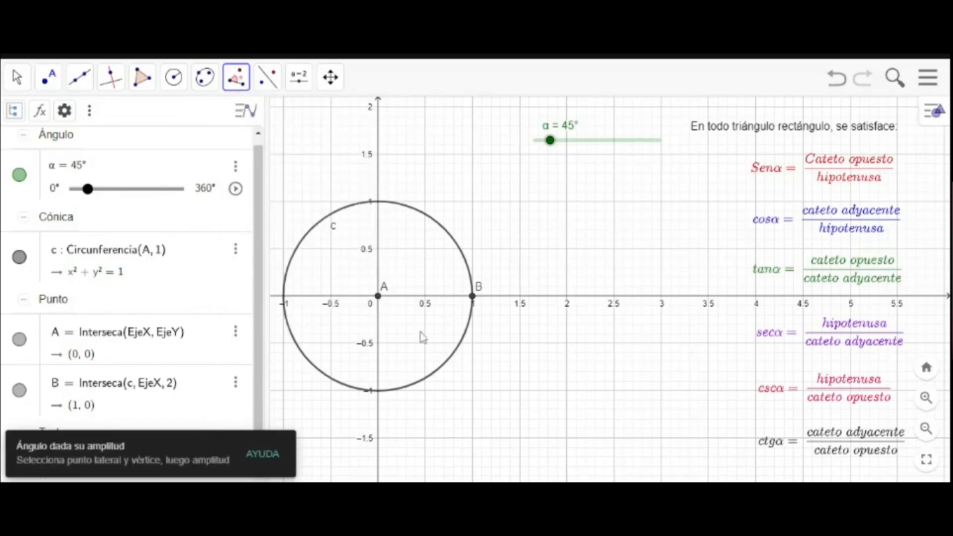
{"action": "left_click", "coordinate": [473, 300]}
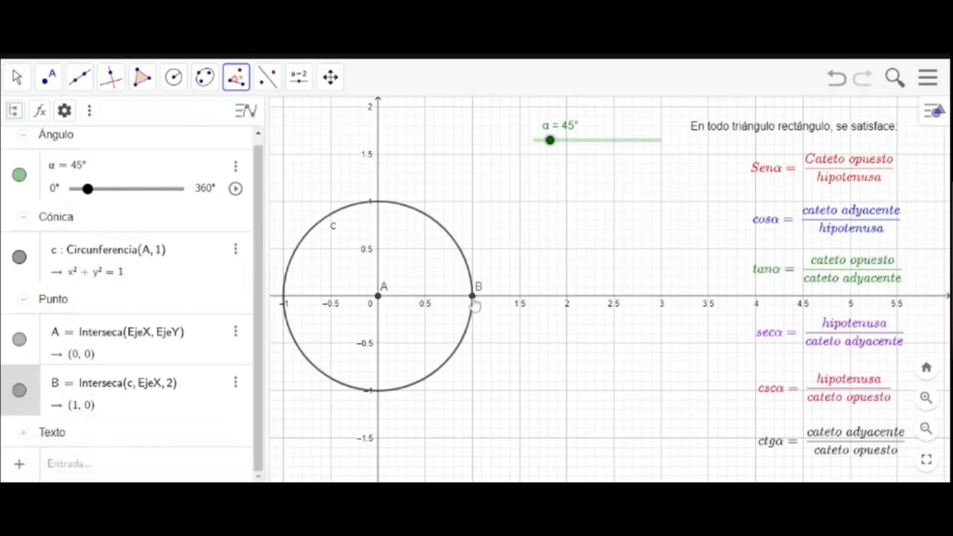
{"action": "left_click", "coordinate": [378, 298]}
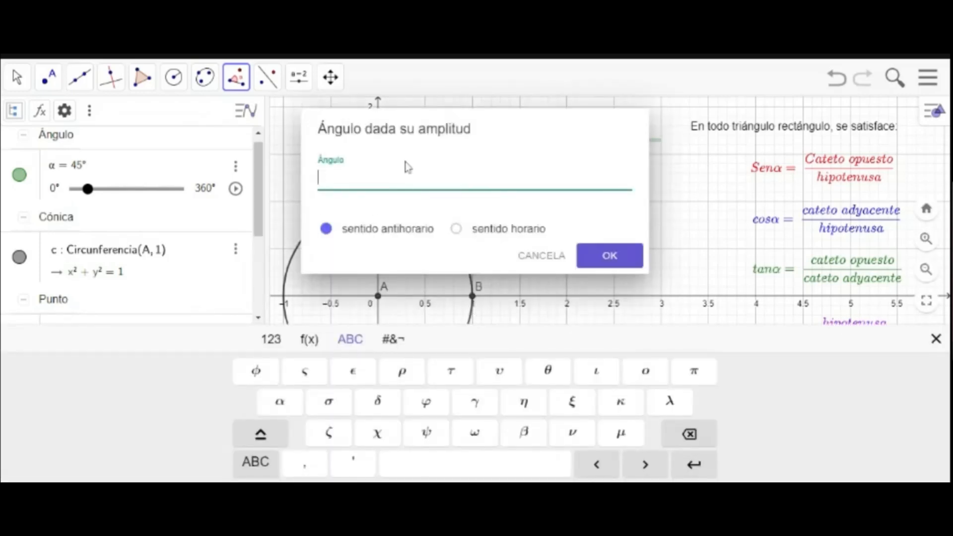
{"action": "left_click", "coordinate": [278, 401]}
{"action": "left_click", "coordinate": [618, 261]}
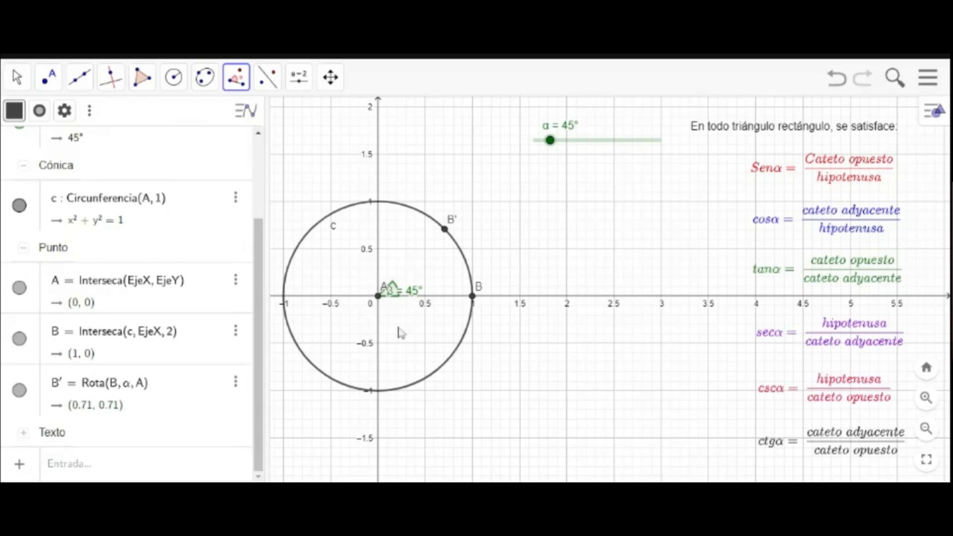
Hide the label of the angle at A and set the α slider to 44°.
{"action": "right_click", "coordinate": [398, 302]}
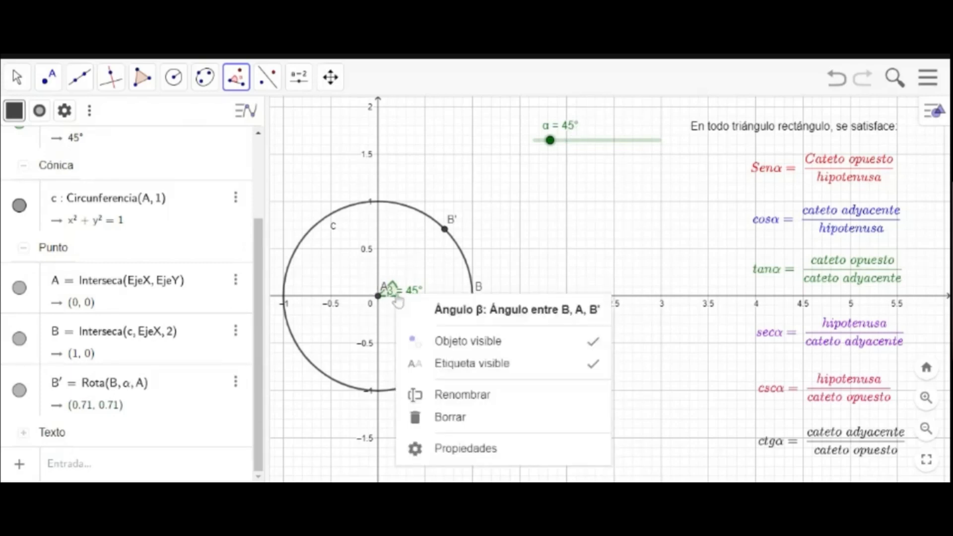
{"action": "left_click", "coordinate": [477, 361]}
{"action": "key", "text": "Escape"}
{"action": "mouse_move", "coordinate": [551, 150]}
{"action": "left_mouse_down"}
{"action": "mouse_move", "coordinate": [644, 155]}
{"action": "mouse_move", "coordinate": [550, 157]}
{"action": "left_mouse_up"}
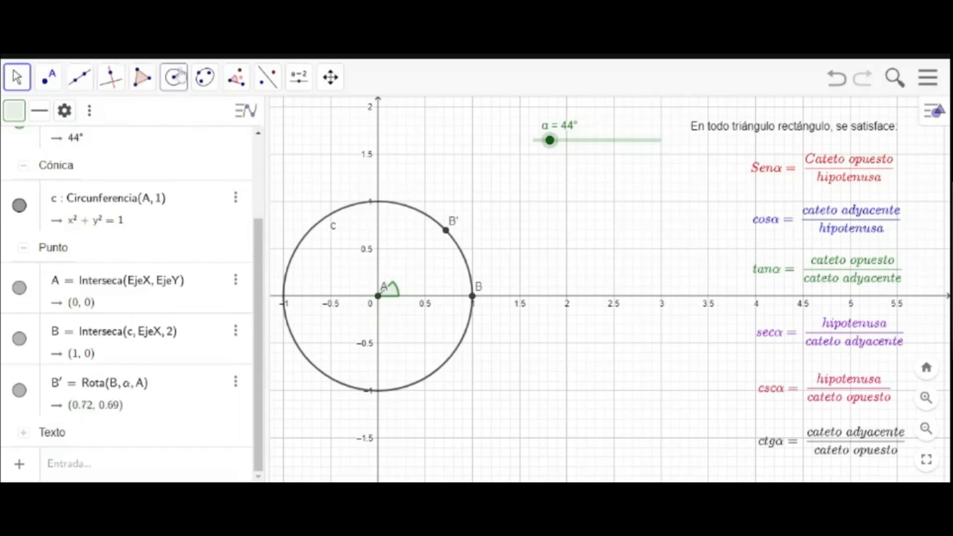
Construct the perpendicular to the x-axis through point B' and set the α slider to 56°.
{"action": "left_click", "coordinate": [110, 77]}
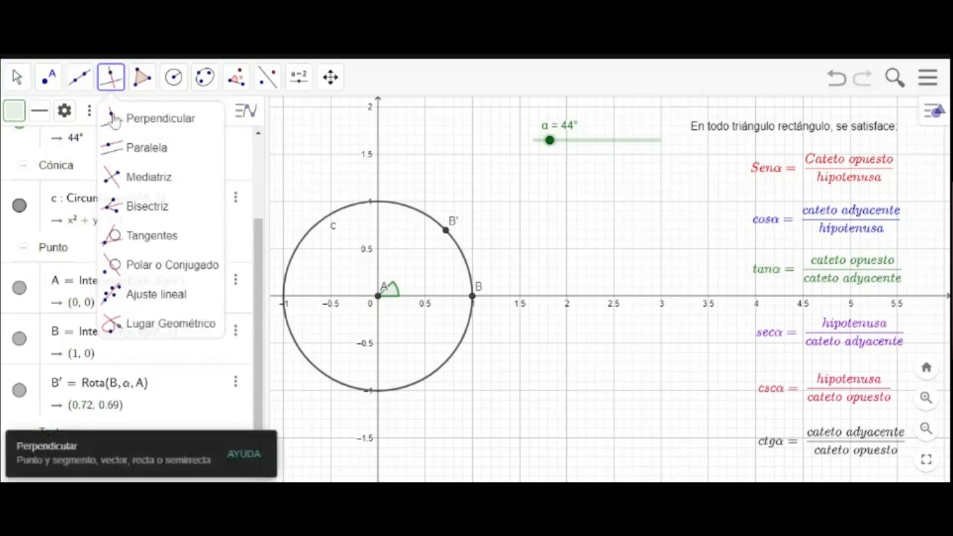
{"action": "left_click", "coordinate": [137, 125]}
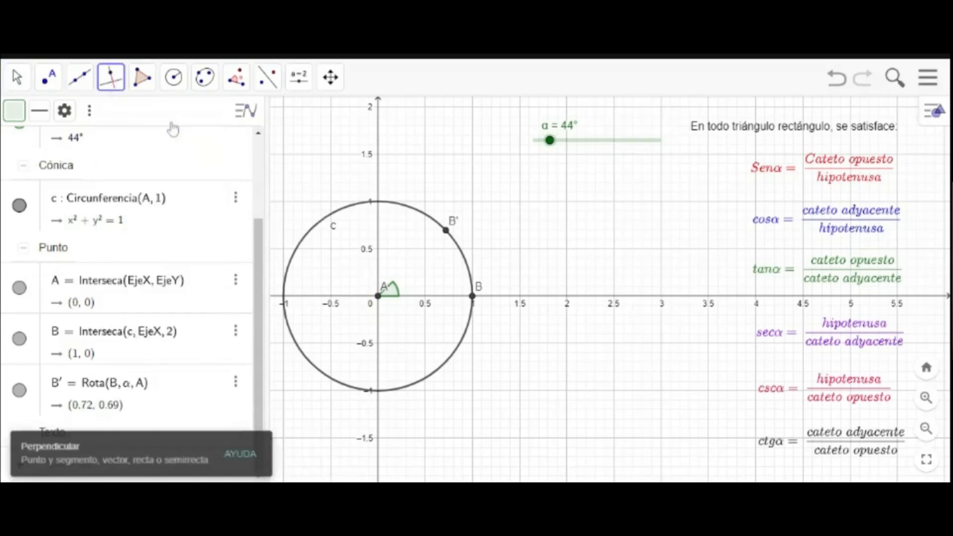
{"action": "left_click", "coordinate": [544, 298]}
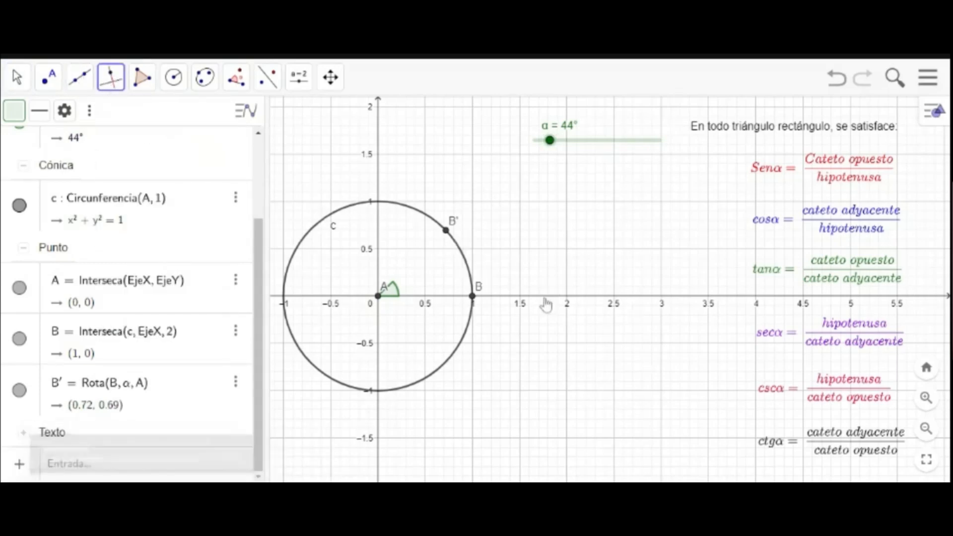
{"action": "left_click", "coordinate": [446, 232]}
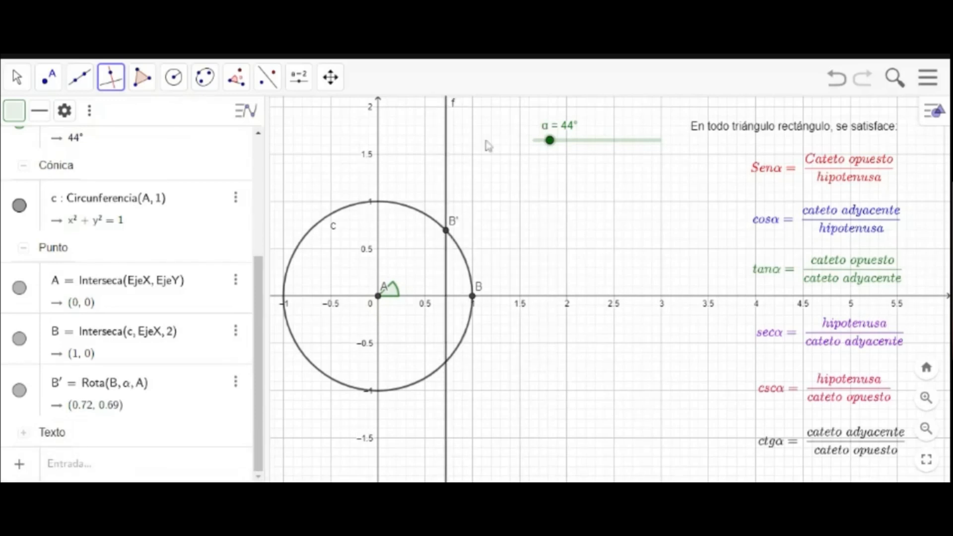
{"action": "left_click", "coordinate": [17, 76]}
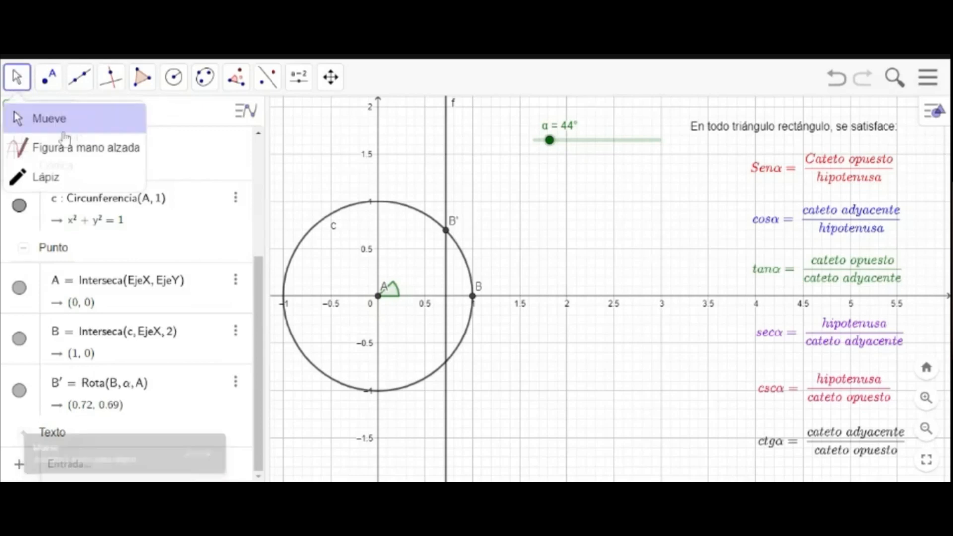
{"action": "mouse_move", "coordinate": [549, 140]}
{"action": "left_mouse_down"}
{"action": "mouse_move", "coordinate": [538, 143]}
{"action": "mouse_move", "coordinate": [601, 149]}
{"action": "mouse_move", "coordinate": [555, 148]}
{"action": "left_mouse_up"}
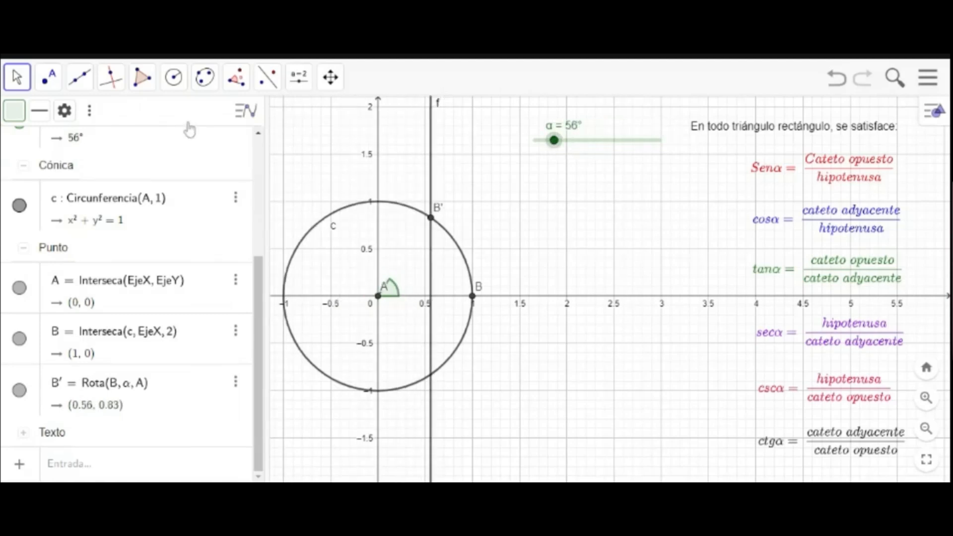
Draw a line through the circle's centre A and point B'.
{"action": "left_click", "coordinate": [79, 77]}
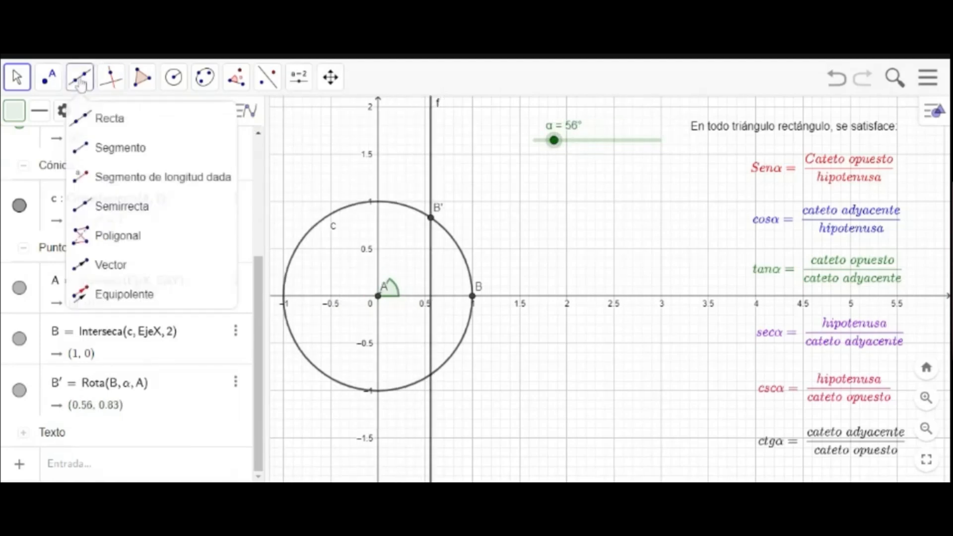
{"action": "left_click", "coordinate": [110, 124]}
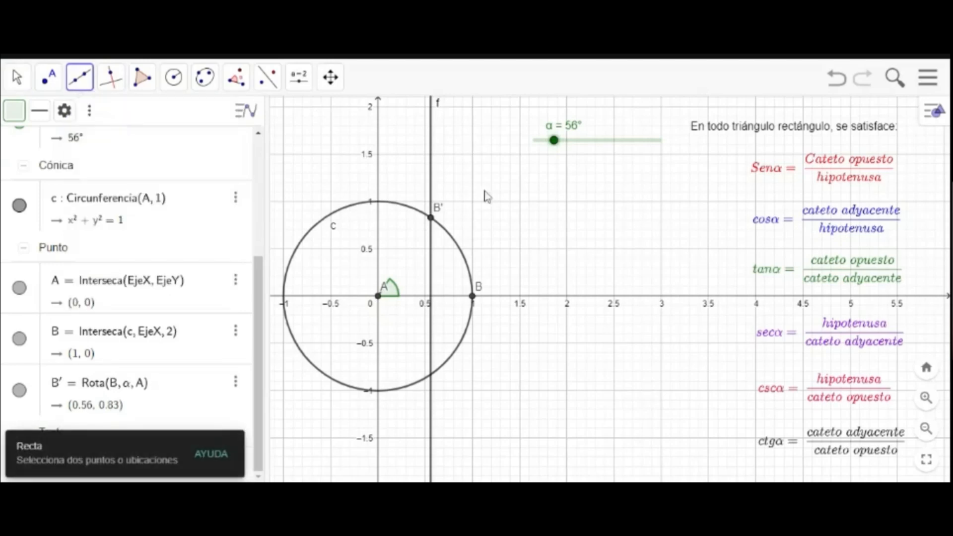
{"action": "left_click", "coordinate": [378, 298]}
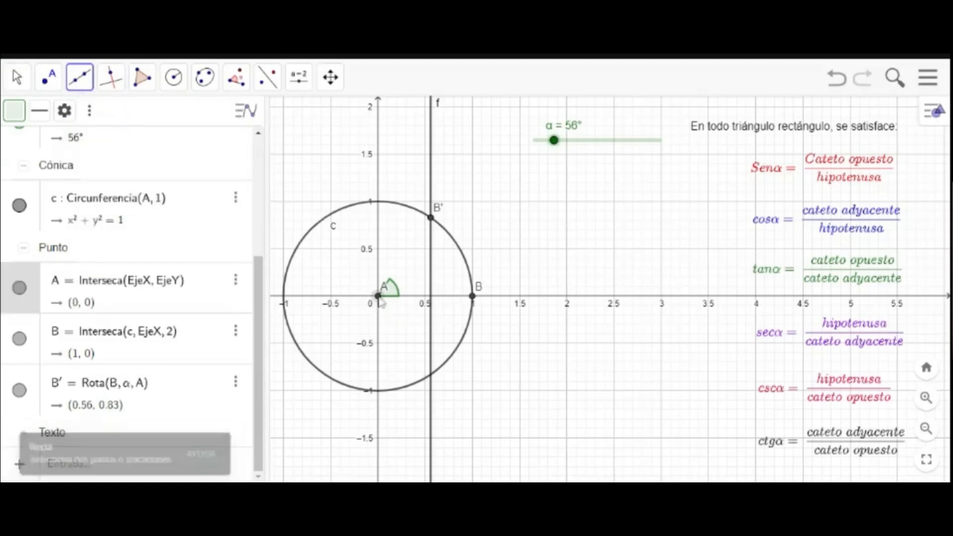
{"action": "left_click", "coordinate": [431, 217]}
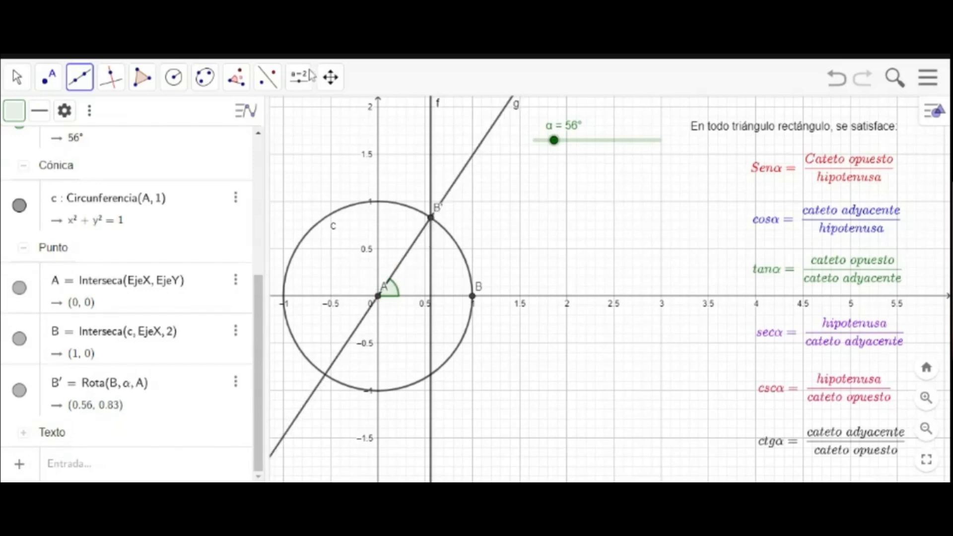
Vary the α slider through 62° and 150° to test the construction, ending at 44°.
{"action": "left_click", "coordinate": [17, 77]}
{"action": "left_click", "coordinate": [45, 118]}
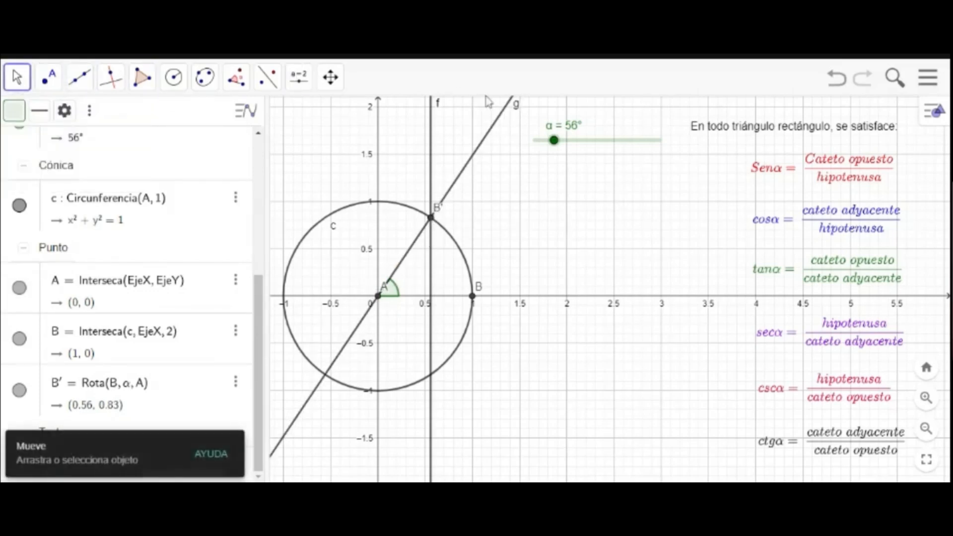
{"action": "mouse_move", "coordinate": [554, 141]}
{"action": "left_mouse_down"}
{"action": "mouse_move", "coordinate": [547, 148]}
{"action": "mouse_move", "coordinate": [619, 148]}
{"action": "mouse_move", "coordinate": [555, 145]}
{"action": "left_mouse_up"}
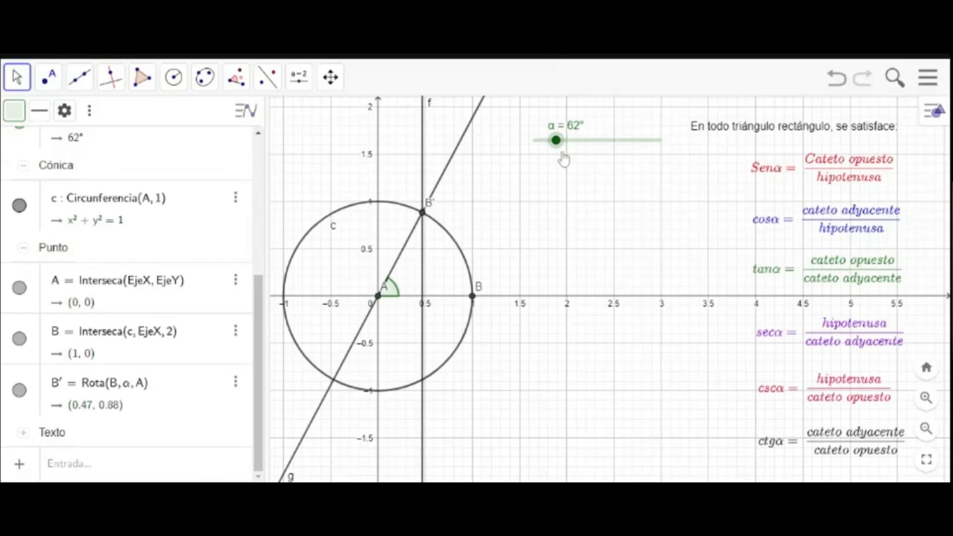
{"action": "left_click_drag", "start_coordinate": [557, 142], "coordinate": [587, 143]}
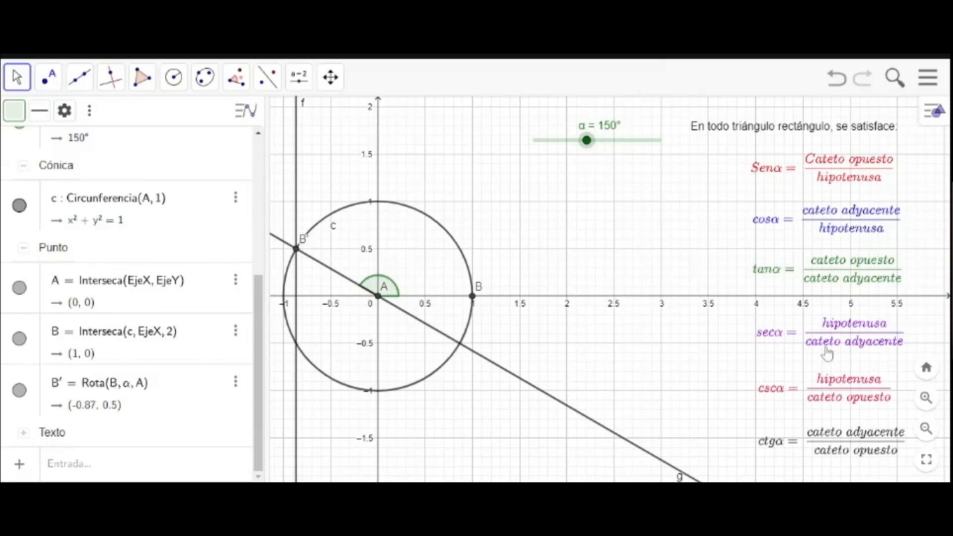
{"action": "left_click_drag", "start_coordinate": [591, 147], "coordinate": [551, 149]}
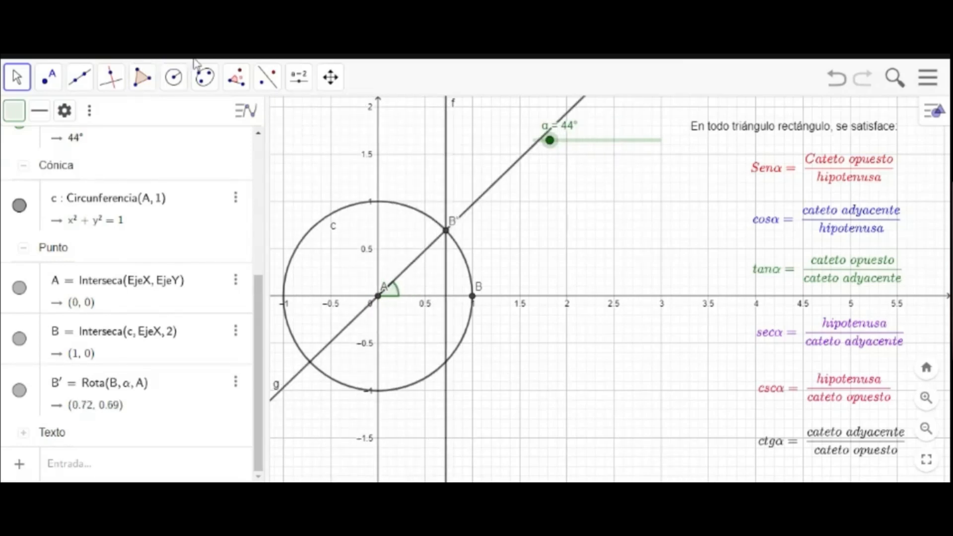
{"action": "left_click", "coordinate": [82, 79]}
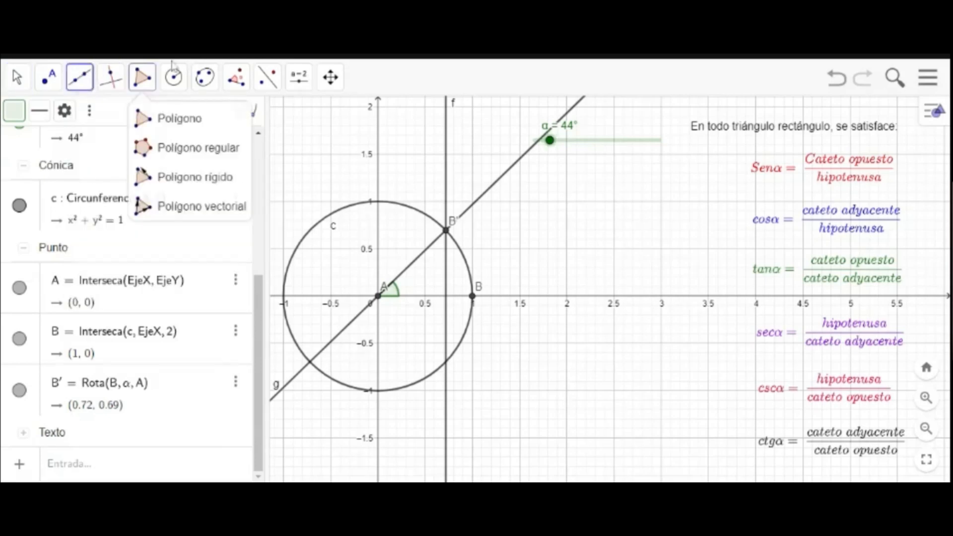
{"action": "mouse_move", "coordinate": [79, 77]}
{"action": "left_click", "coordinate": [130, 145]}
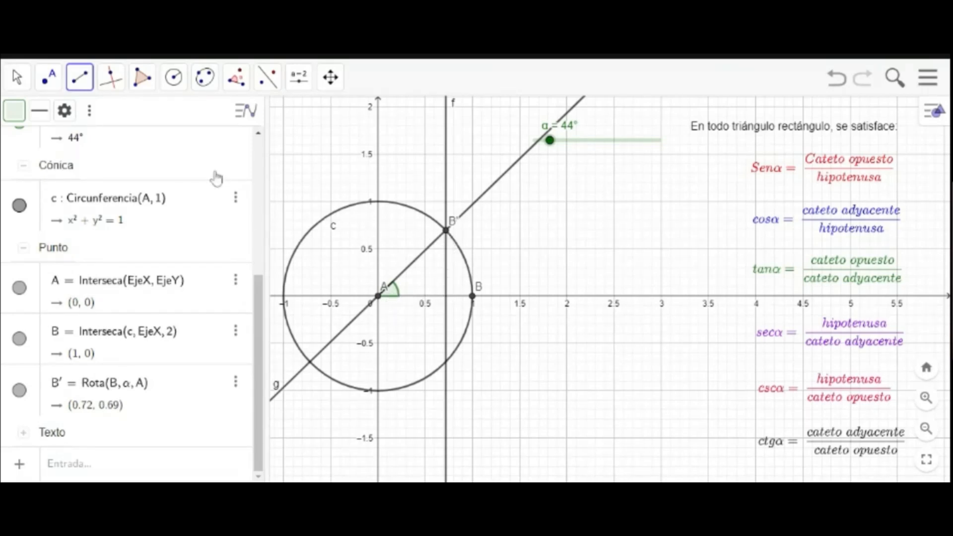
Place a point where the vertical line through B' intersects the x-axis.
{"action": "left_click", "coordinate": [48, 76]}
{"action": "left_click", "coordinate": [70, 119]}
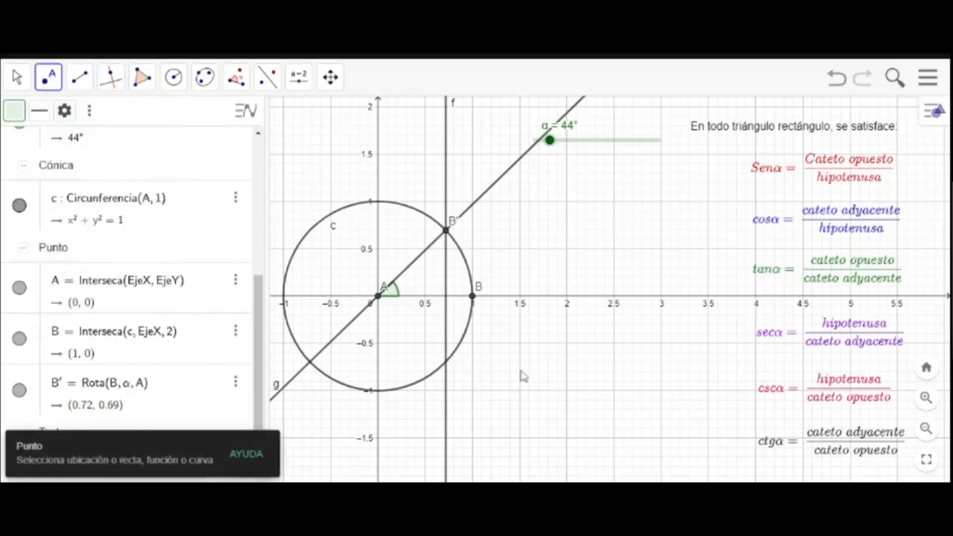
{"action": "left_click", "coordinate": [446, 296]}
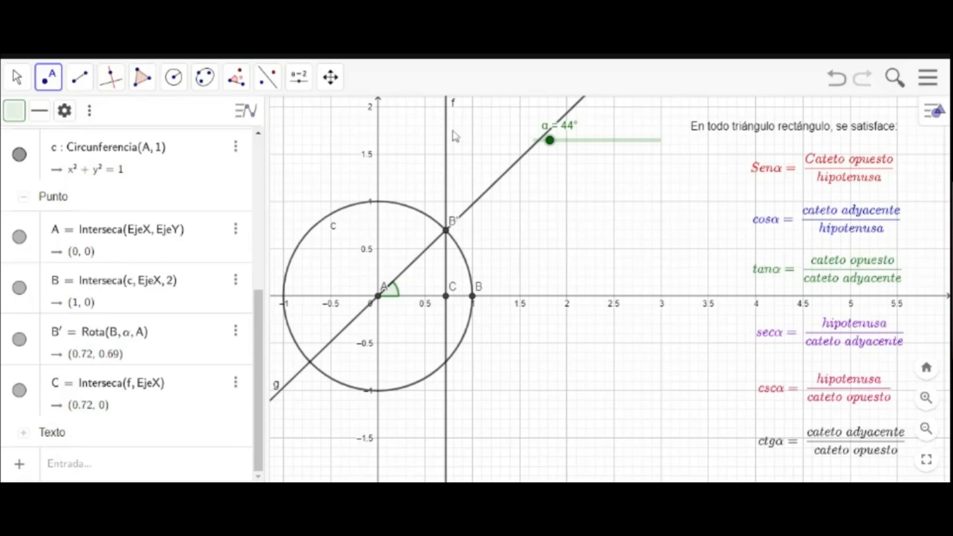
Draw a segment from point B' down to point C on the x-axis.
{"action": "left_click", "coordinate": [18, 83]}
{"action": "left_click", "coordinate": [27, 115]}
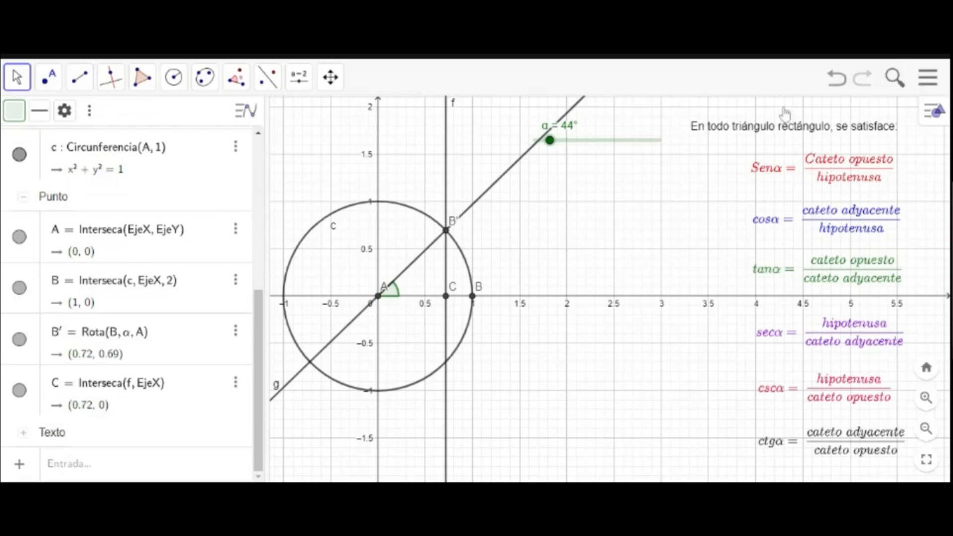
{"action": "left_click", "coordinate": [80, 77]}
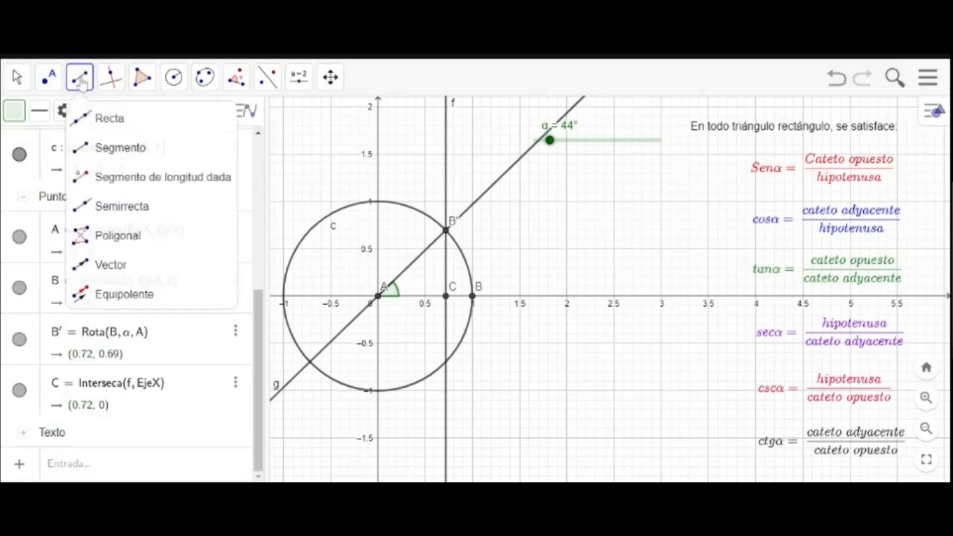
{"action": "left_click", "coordinate": [106, 145]}
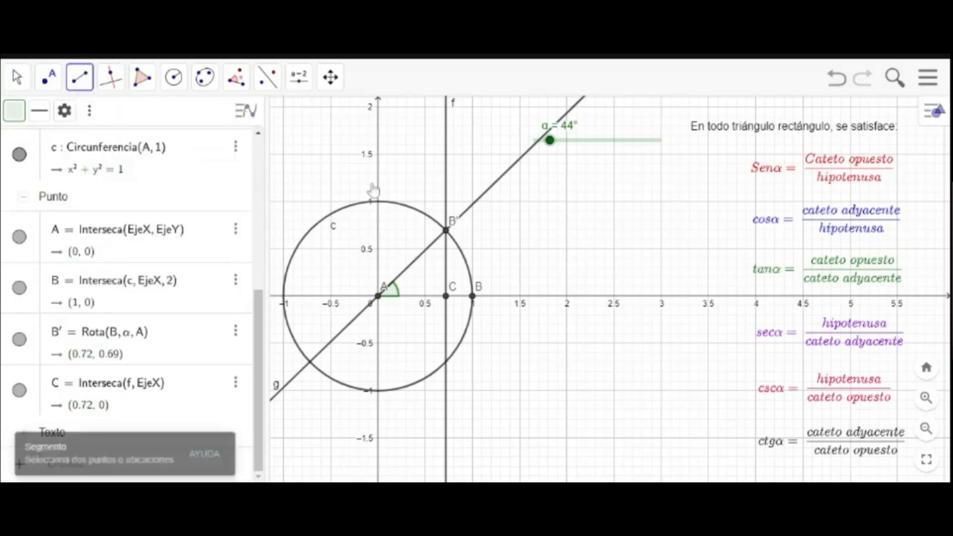
{"action": "left_click", "coordinate": [446, 232]}
{"action": "left_click", "coordinate": [445, 297]}
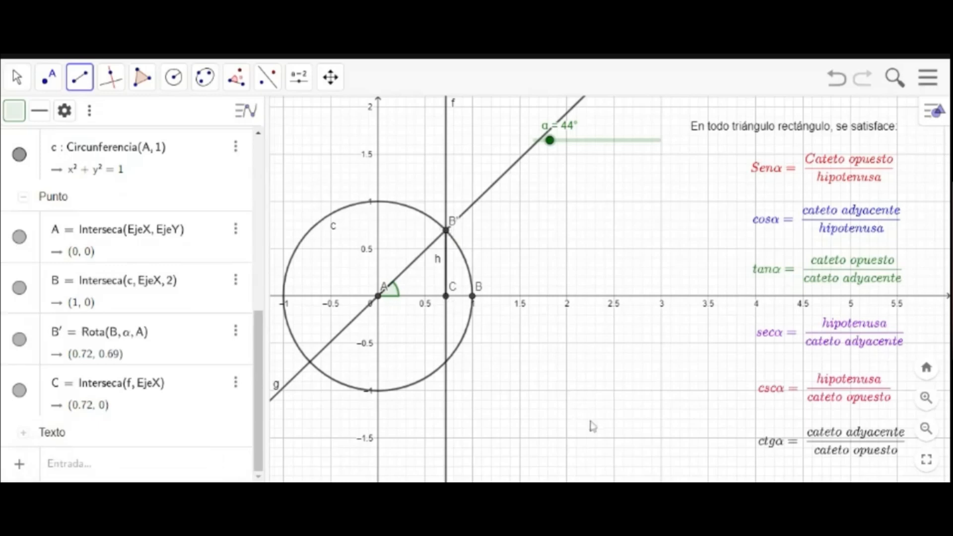
Colour segment B'C red (#FF0000) and increase its line thickness.
{"action": "left_click", "coordinate": [24, 80]}
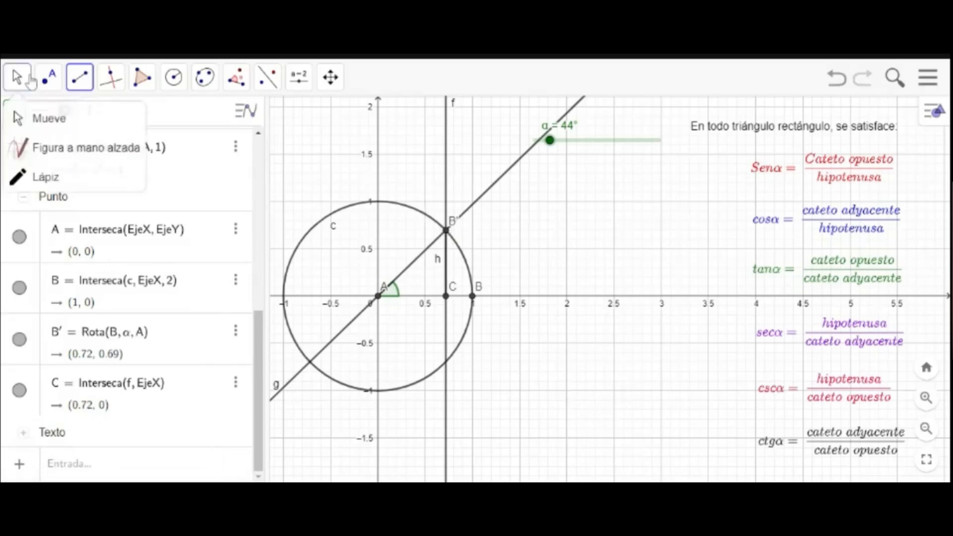
{"action": "left_click", "coordinate": [35, 120]}
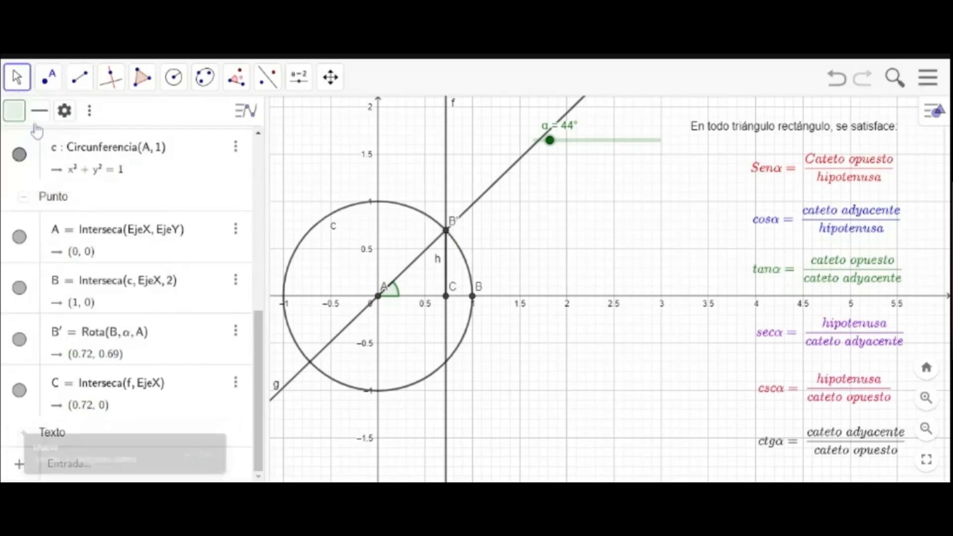
{"action": "right_click", "coordinate": [447, 252]}
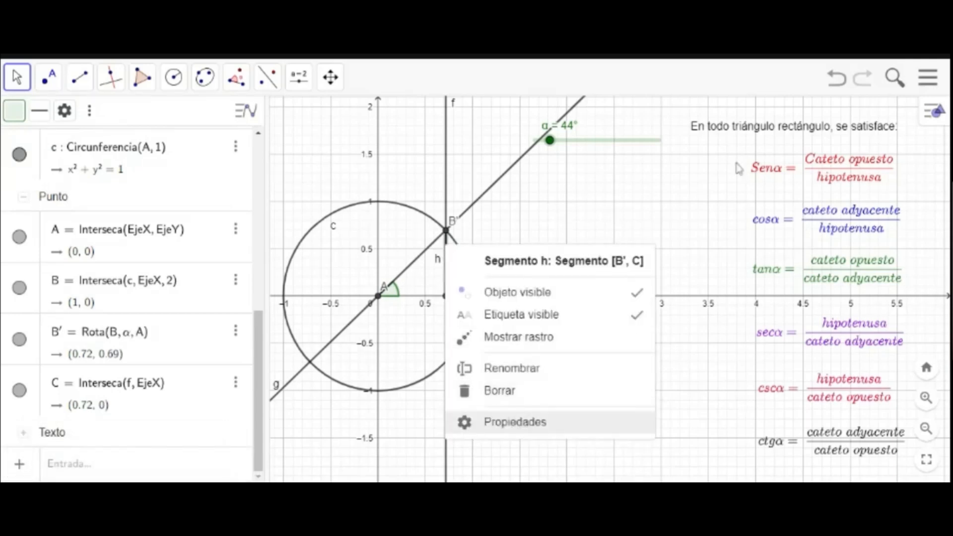
{"action": "left_click", "coordinate": [890, 110]}
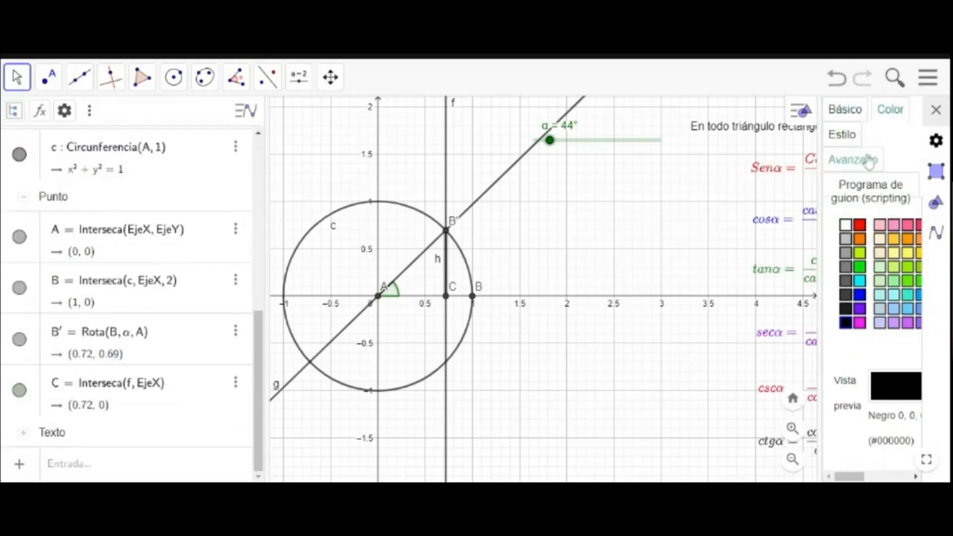
{"action": "left_click", "coordinate": [860, 225]}
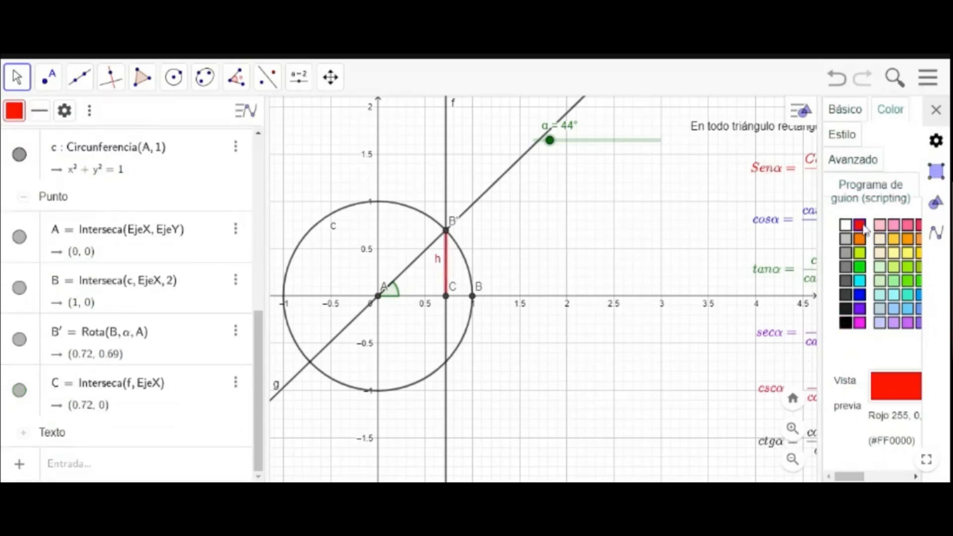
{"action": "left_click", "coordinate": [843, 144]}
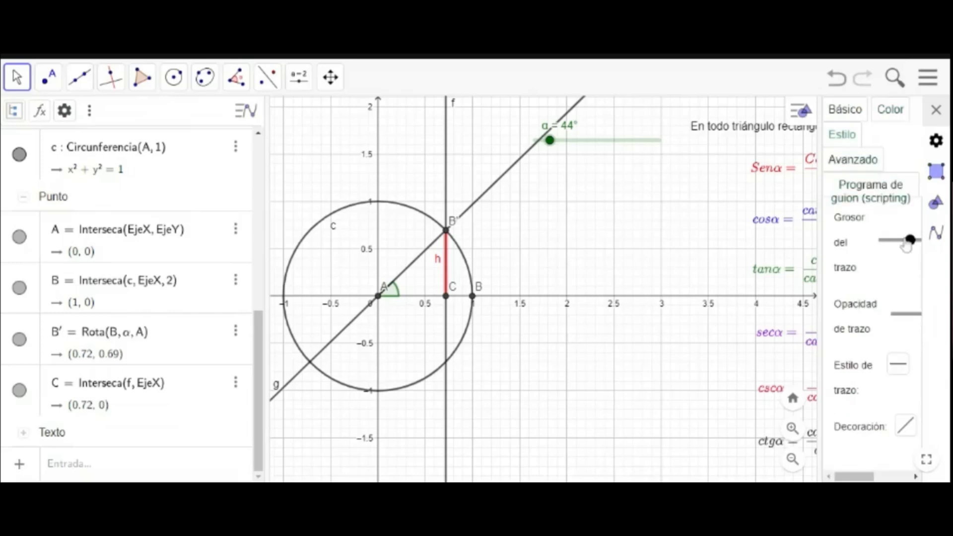
{"action": "left_click_drag", "start_coordinate": [910, 241], "coordinate": [917, 240]}
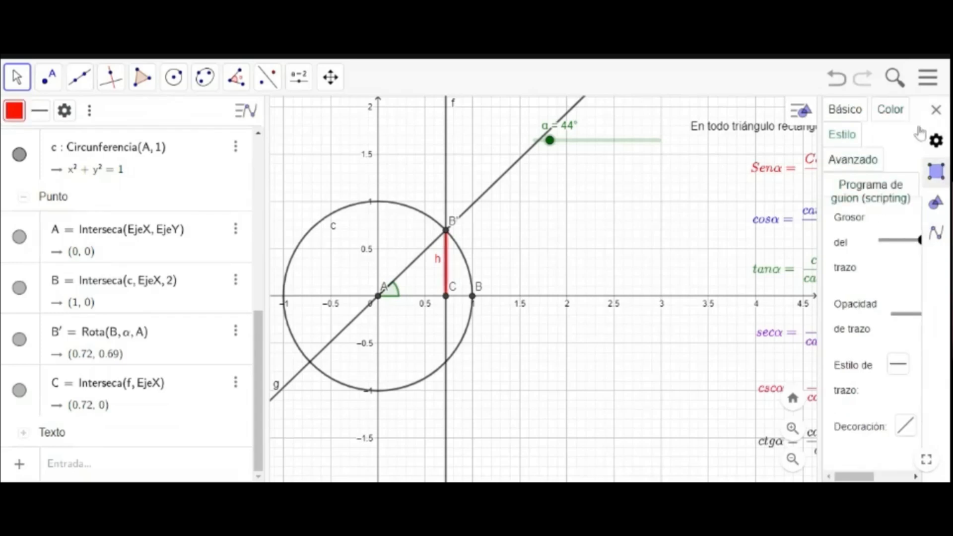
{"action": "left_click", "coordinate": [936, 109]}
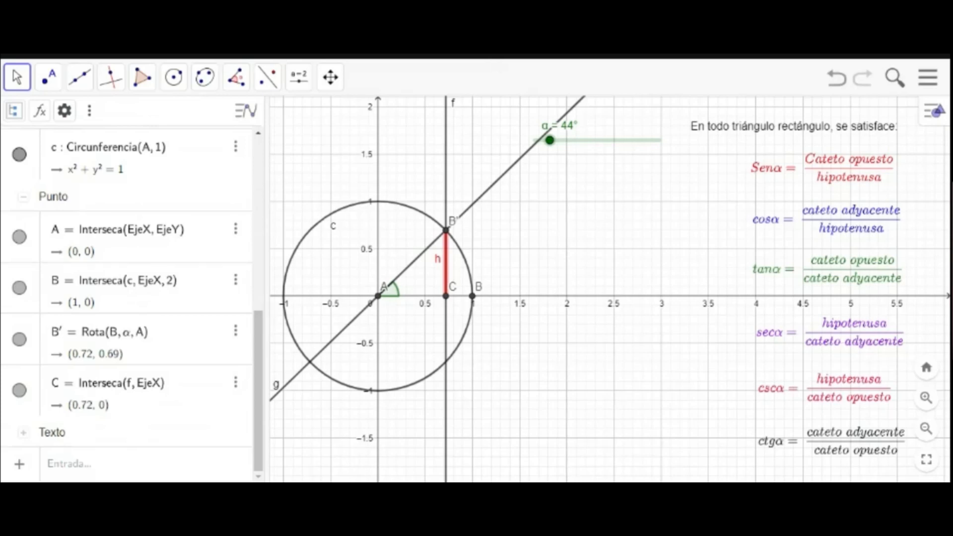
Draw a segment along the x-axis from the circle's centre A to point C.
{"action": "left_click", "coordinate": [79, 78]}
{"action": "left_click", "coordinate": [120, 148]}
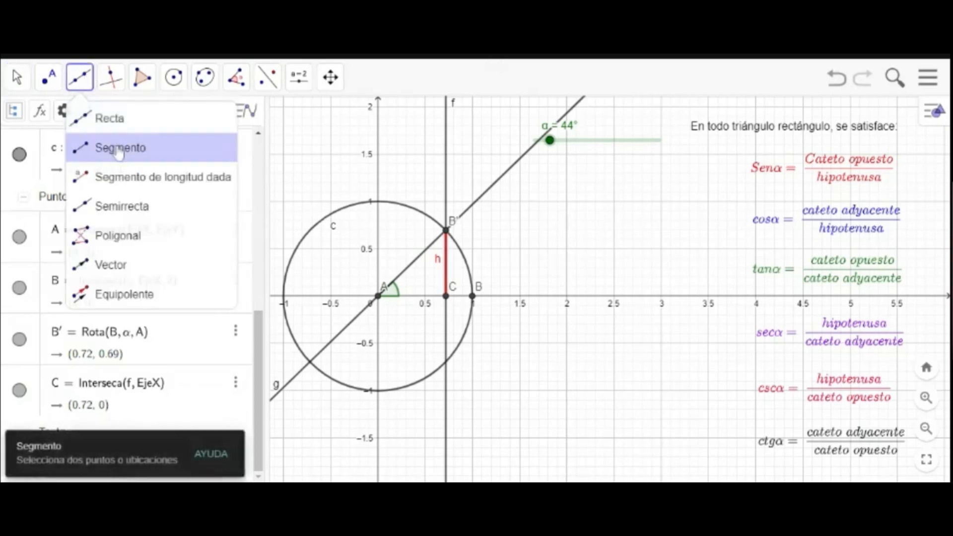
{"action": "left_click", "coordinate": [378, 297]}
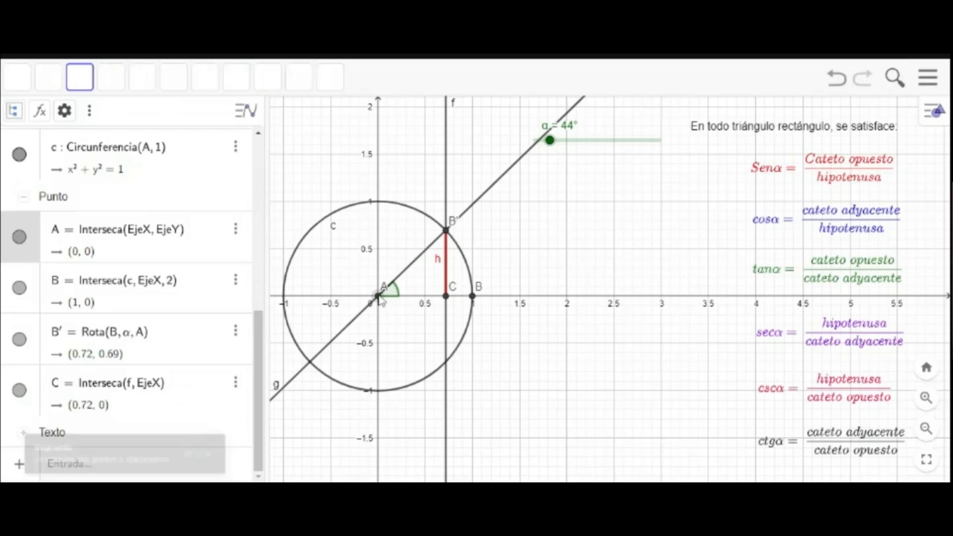
{"action": "left_click", "coordinate": [447, 296]}
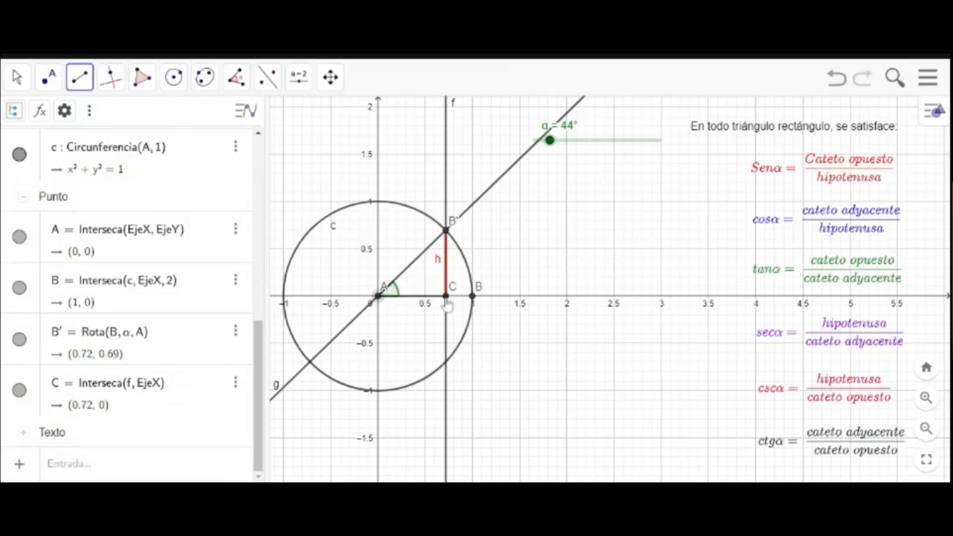
Colour segment AC blue (#0000FF) and increase its line thickness.
{"action": "left_click", "coordinate": [14, 75]}
{"action": "left_click", "coordinate": [18, 77]}
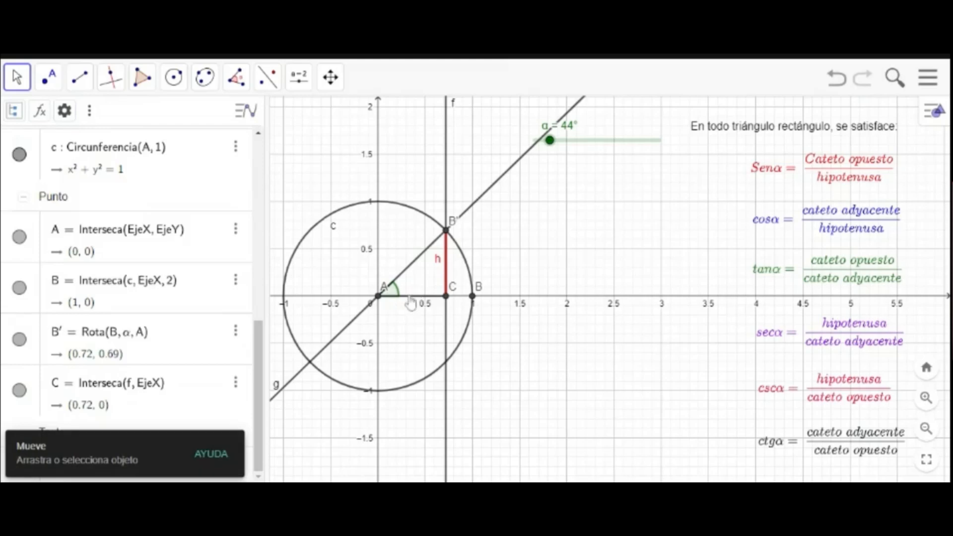
{"action": "right_click", "coordinate": [409, 296]}
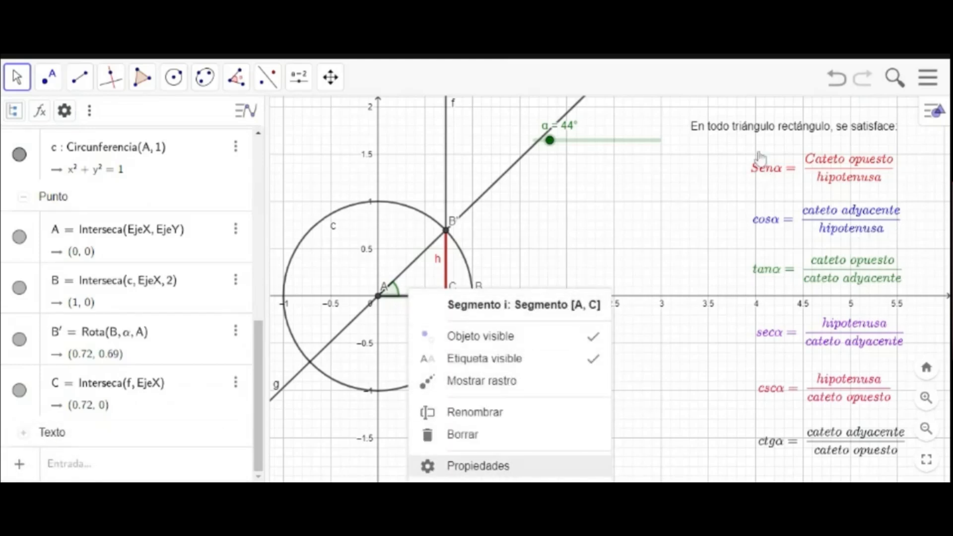
{"action": "left_click", "coordinate": [901, 110]}
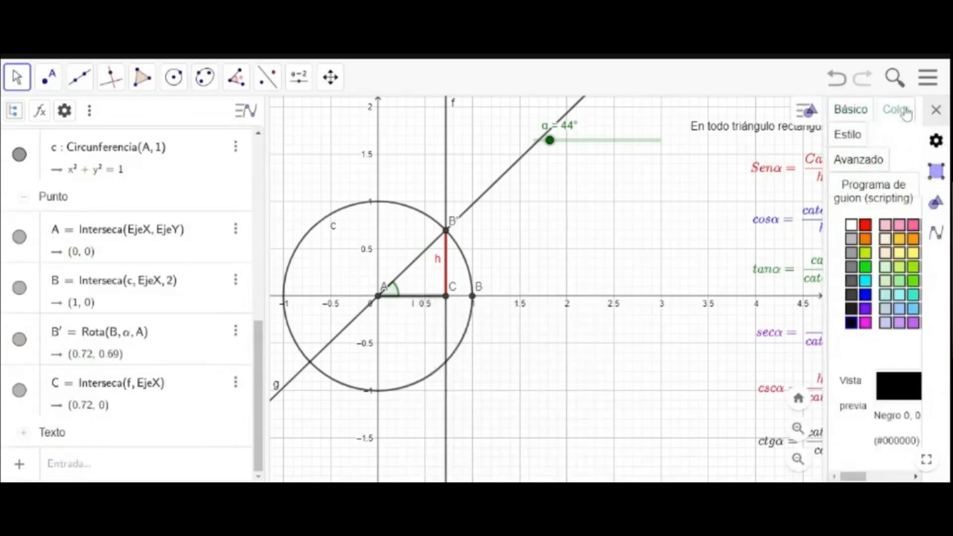
{"action": "left_click", "coordinate": [865, 295]}
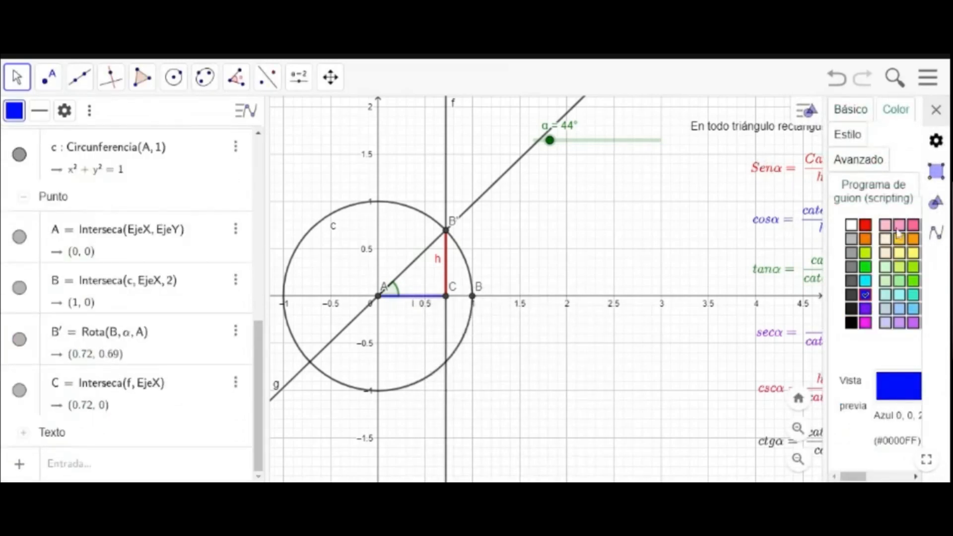
{"action": "left_click", "coordinate": [848, 135]}
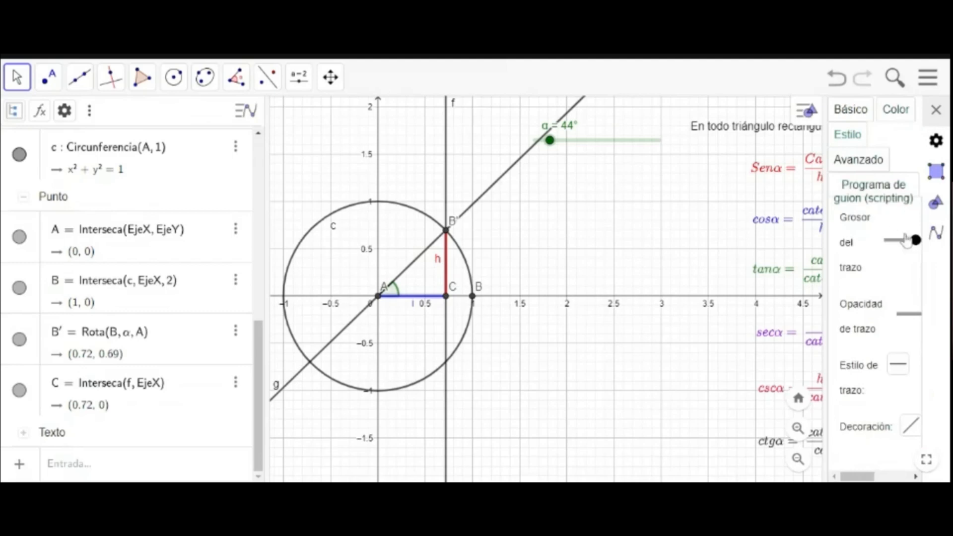
{"action": "left_click_drag", "start_coordinate": [915, 242], "coordinate": [925, 249]}
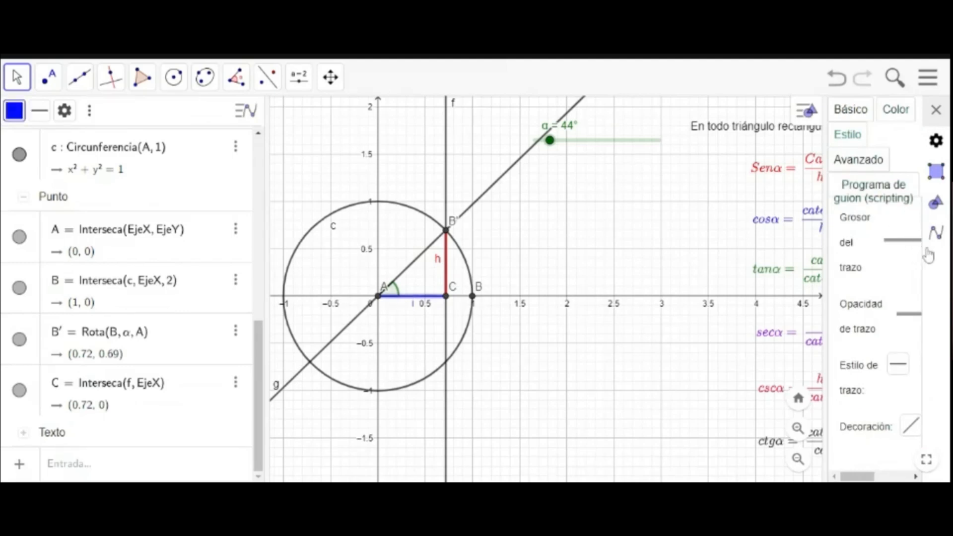
{"action": "left_click", "coordinate": [936, 109]}
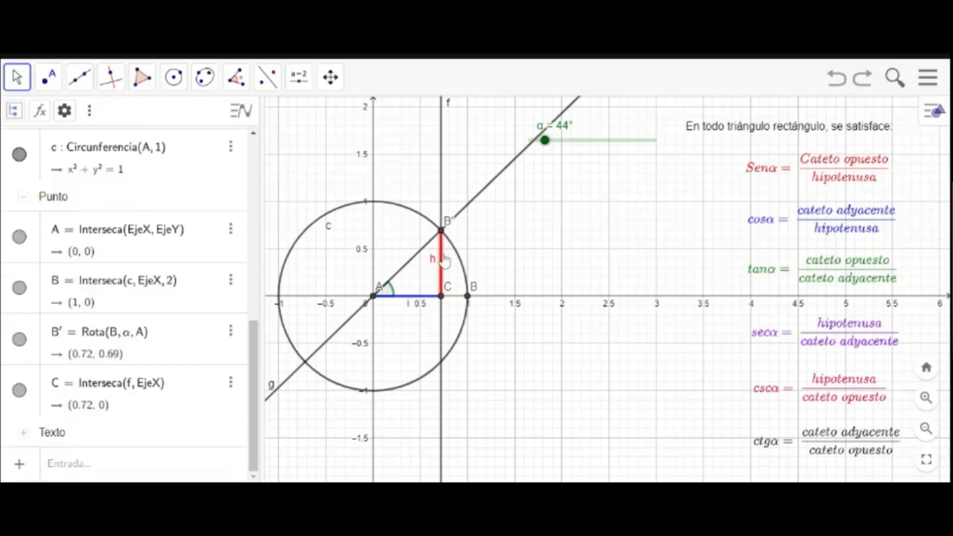
Rename the red segment B'C to senα and move its label to the right side of the segment.
{"action": "right_click", "coordinate": [442, 257]}
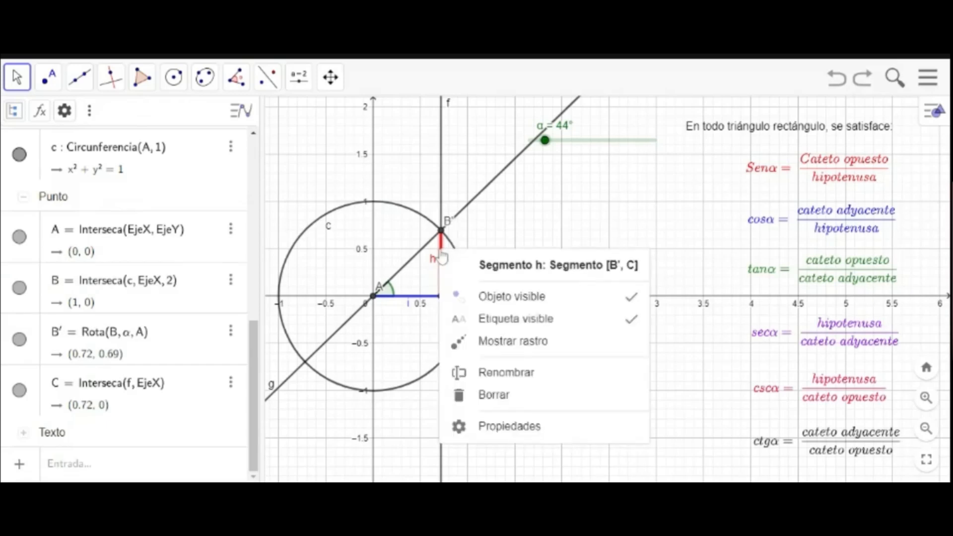
{"action": "left_click", "coordinate": [517, 374]}
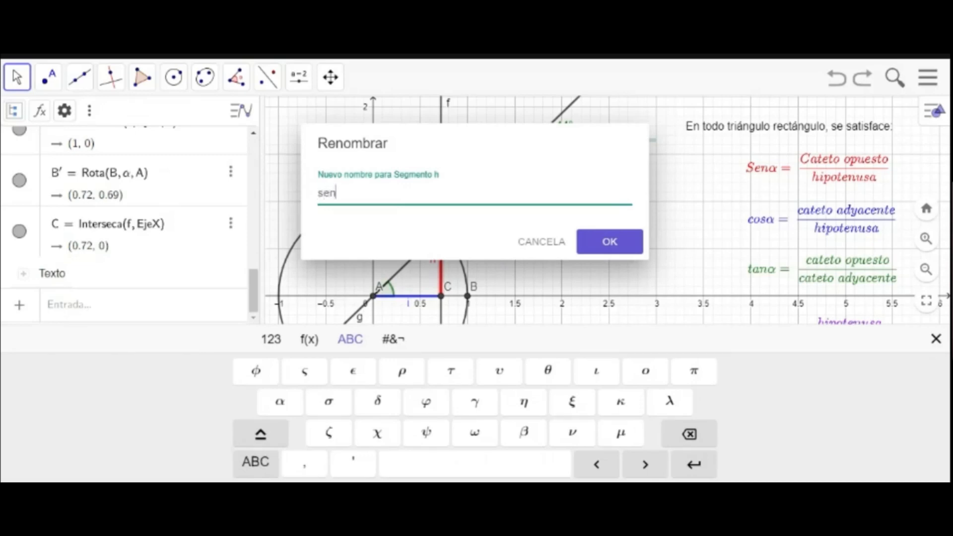
{"action": "type", "text": "sen"}
{"action": "left_click", "coordinate": [280, 401]}
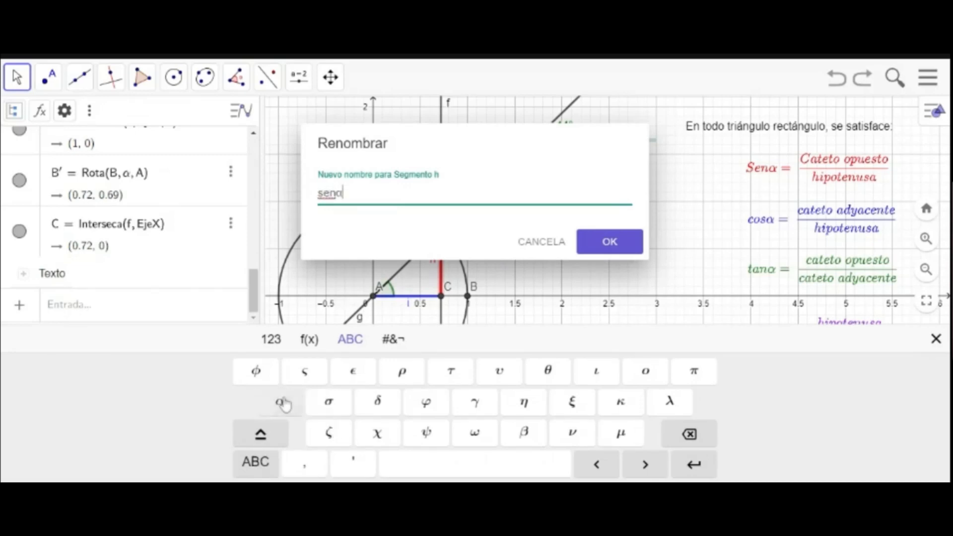
{"action": "left_click", "coordinate": [625, 243]}
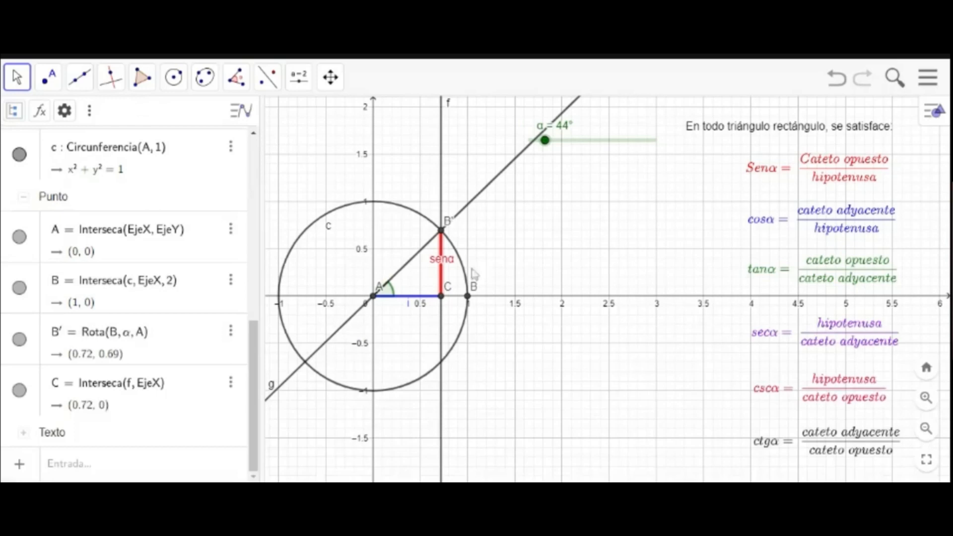
{"action": "left_click_drag", "start_coordinate": [449, 265], "coordinate": [463, 267]}
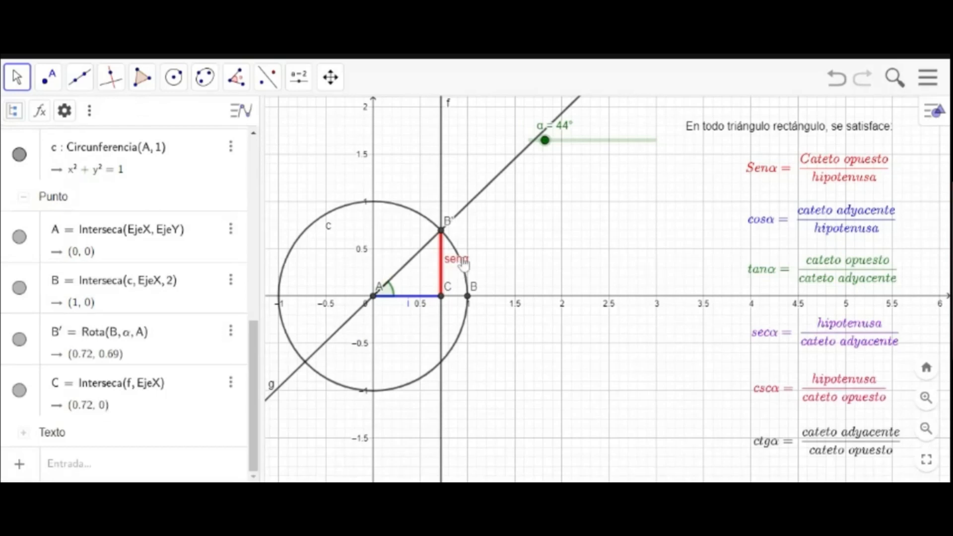
Rename the blue segment AC to cosα and shift its label left beneath the segment.
{"action": "right_click", "coordinate": [401, 302]}
{"action": "left_click", "coordinate": [481, 412]}
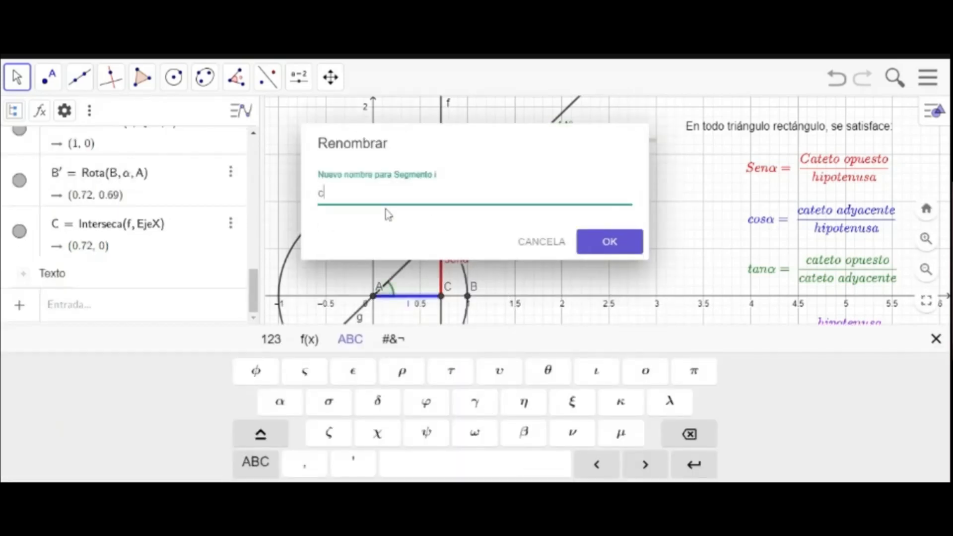
{"action": "type", "text": "cos"}
{"action": "left_click", "coordinate": [281, 402]}
{"action": "left_click", "coordinate": [614, 249]}
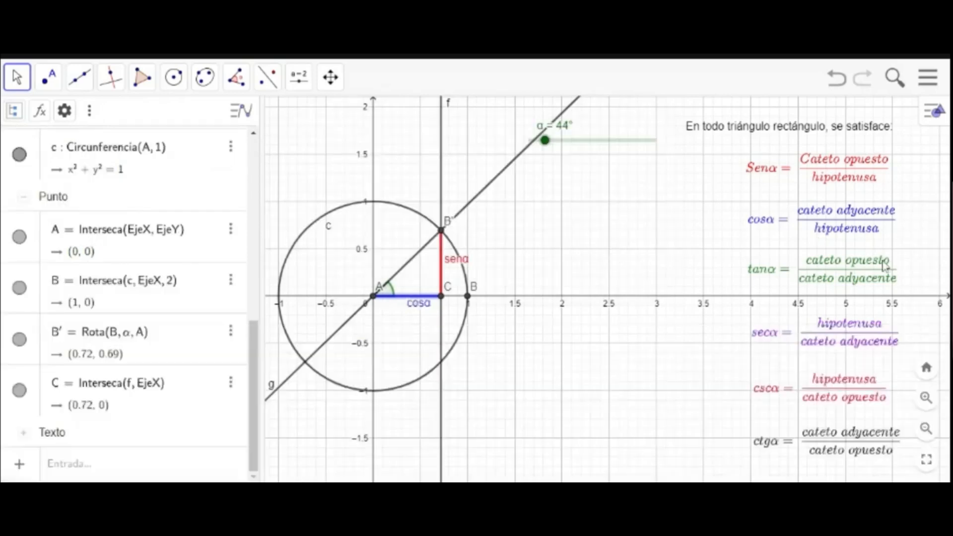
{"action": "left_click_drag", "start_coordinate": [422, 315], "coordinate": [404, 313]}
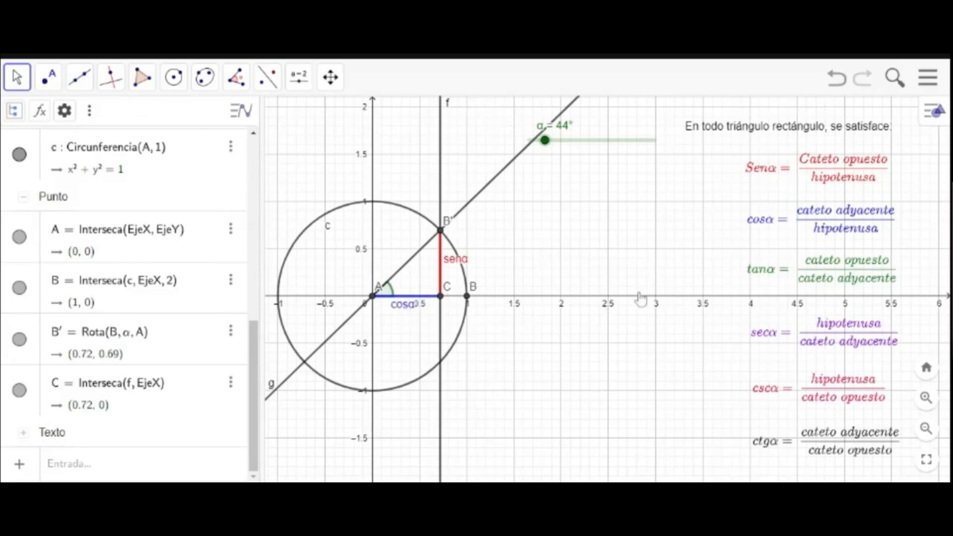
Construct the tangent to the unit circle at point B.
{"action": "left_click", "coordinate": [4, 79]}
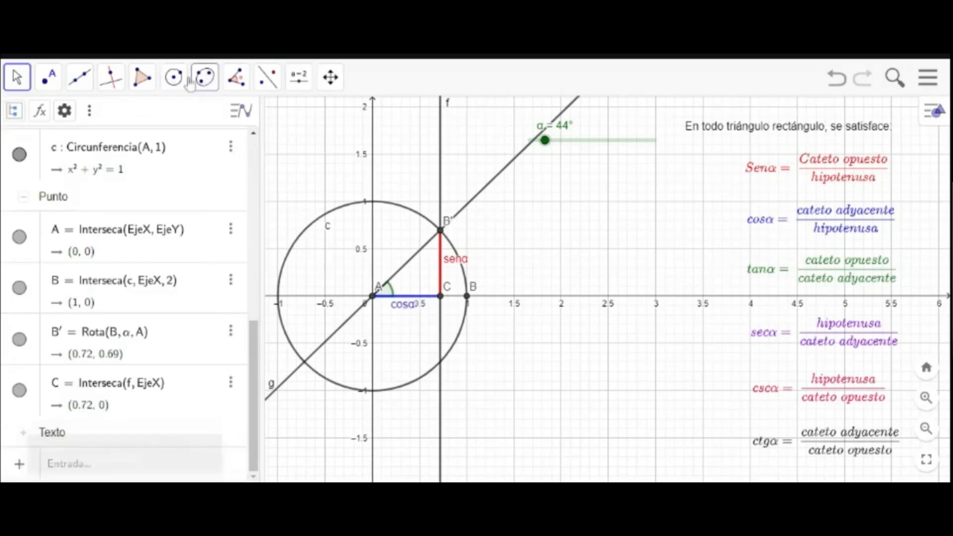
{"action": "left_click", "coordinate": [174, 77]}
{"action": "mouse_move", "coordinate": [111, 79]}
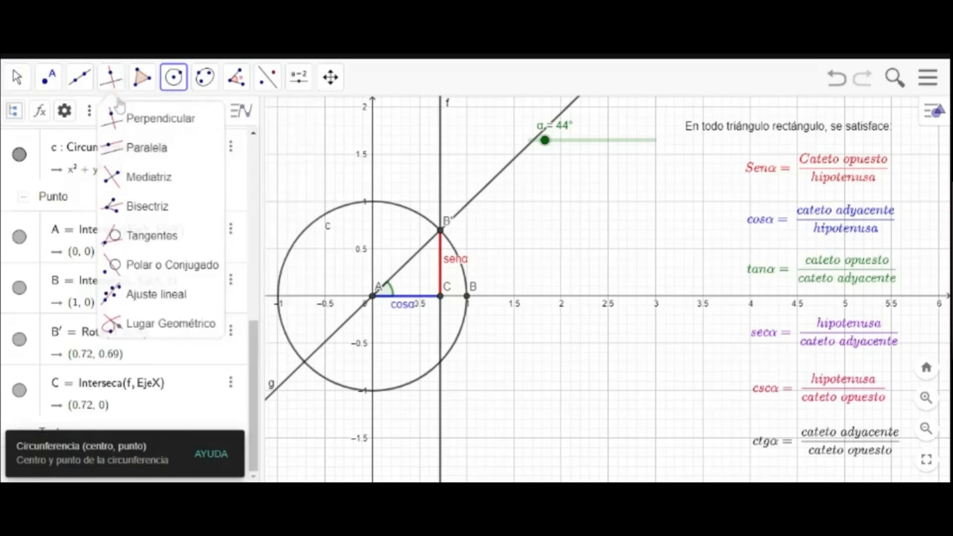
{"action": "left_click", "coordinate": [149, 246]}
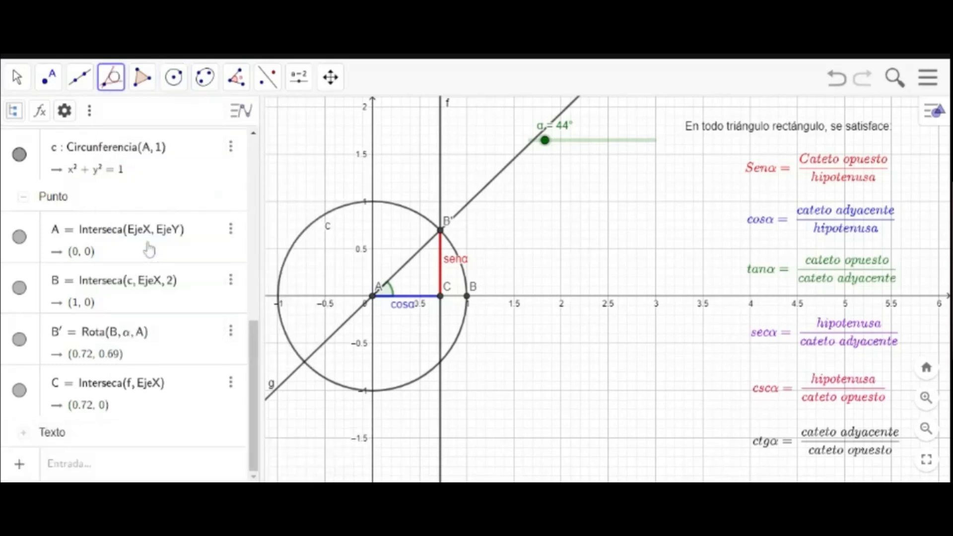
{"action": "left_click", "coordinate": [407, 216]}
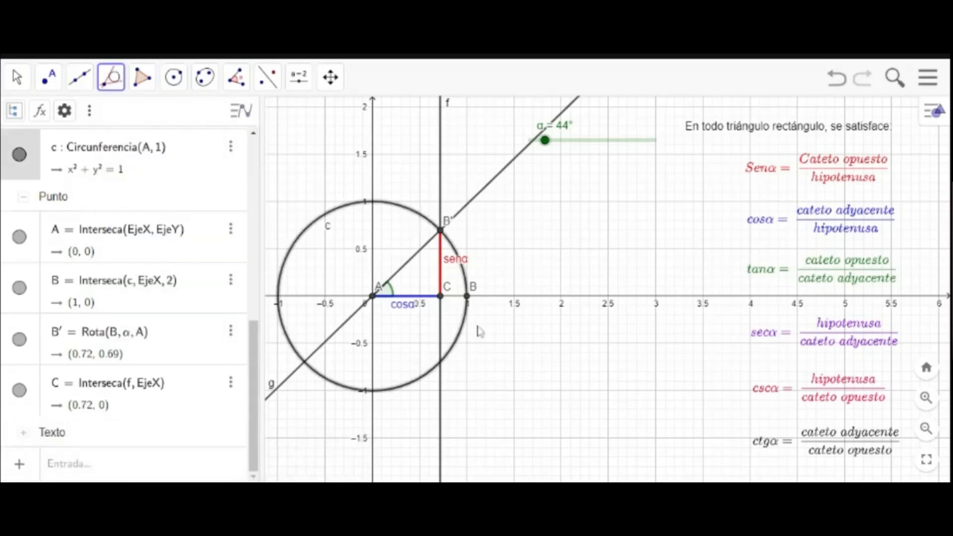
{"action": "left_click", "coordinate": [467, 298]}
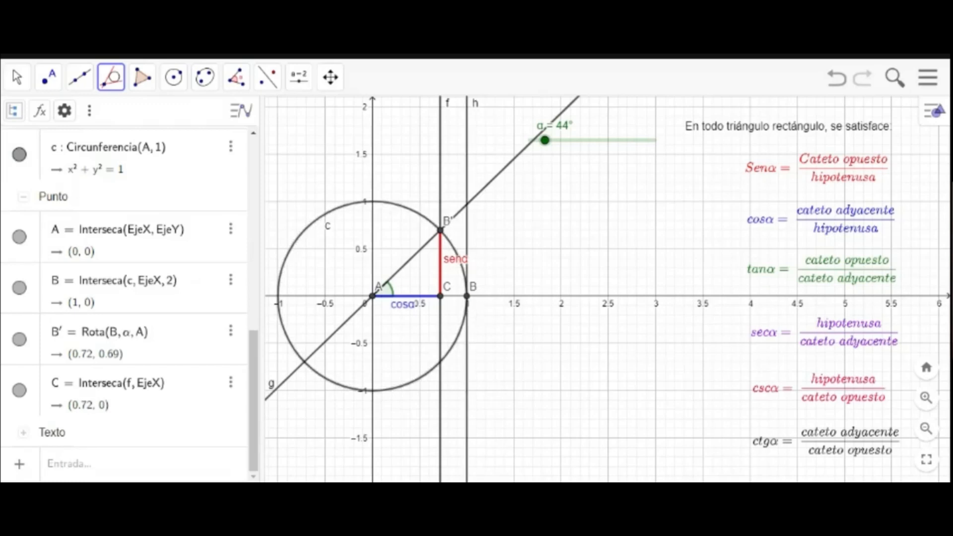
Mark the intersection of line g with the vertical tangent h as a point.
{"action": "left_click", "coordinate": [51, 81]}
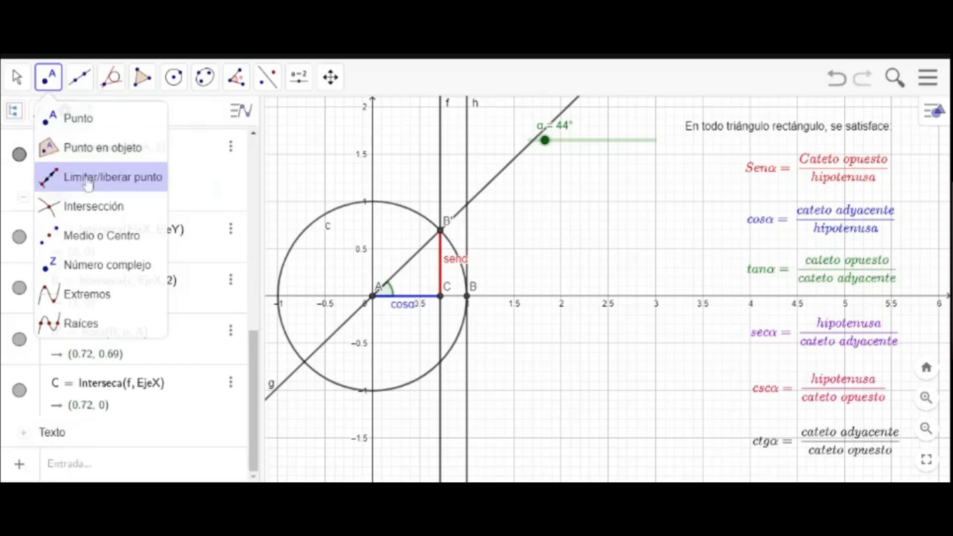
{"action": "left_click", "coordinate": [93, 207]}
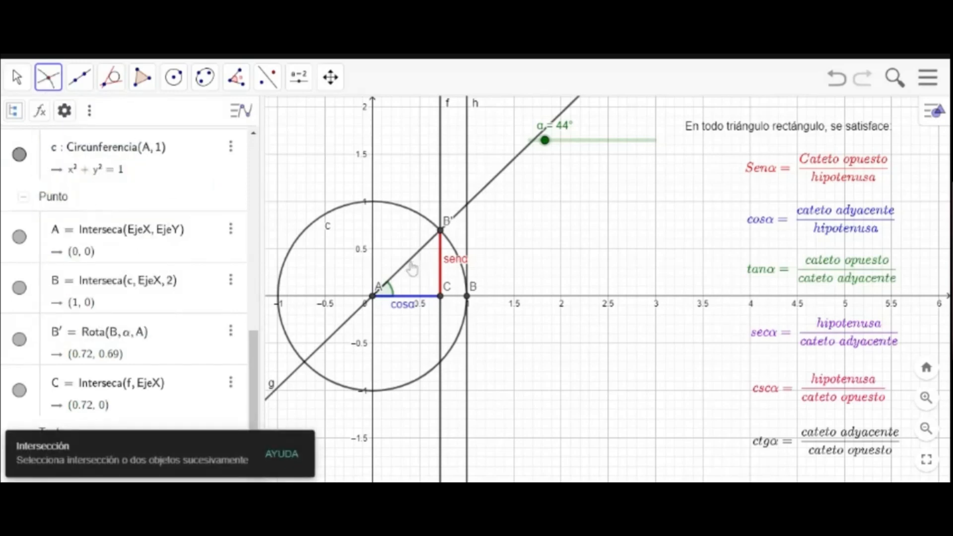
{"action": "left_click", "coordinate": [506, 175]}
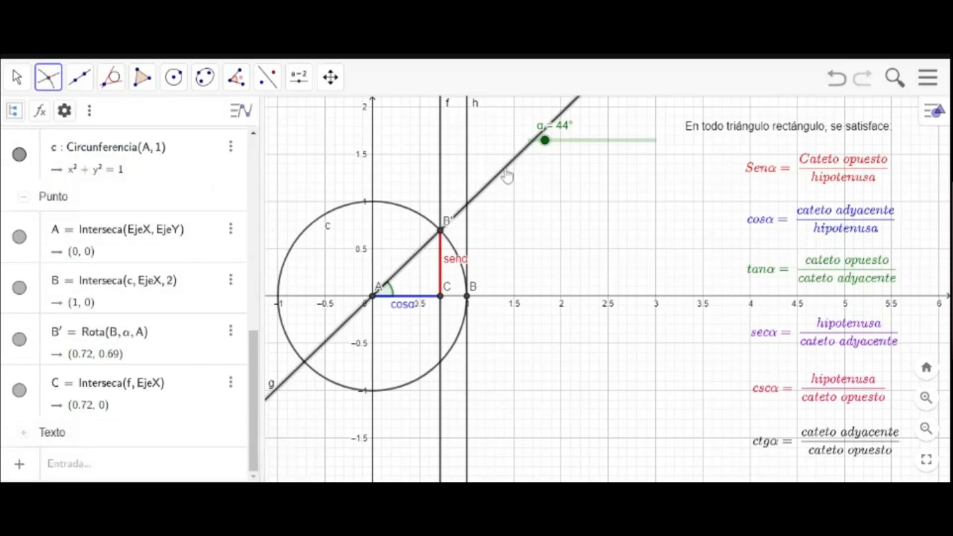
{"action": "left_click", "coordinate": [468, 230]}
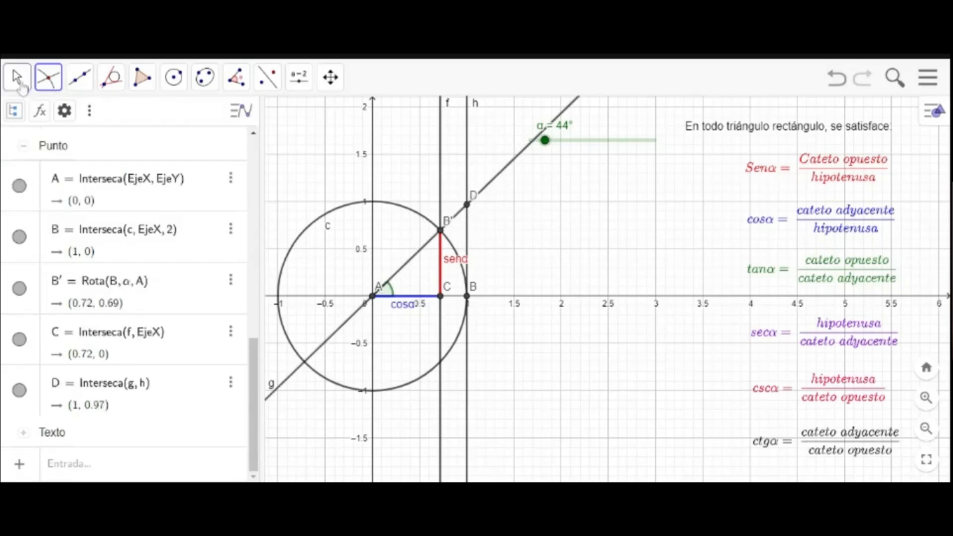
{"action": "left_click", "coordinate": [18, 78]}
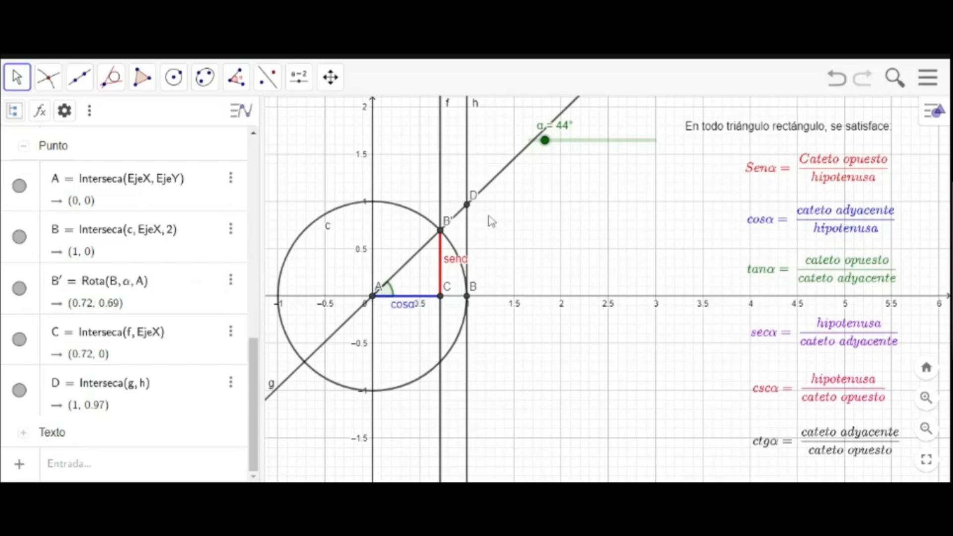
Draw a segment from point B to point D along the vertical tangent.
{"action": "left_click", "coordinate": [468, 236]}
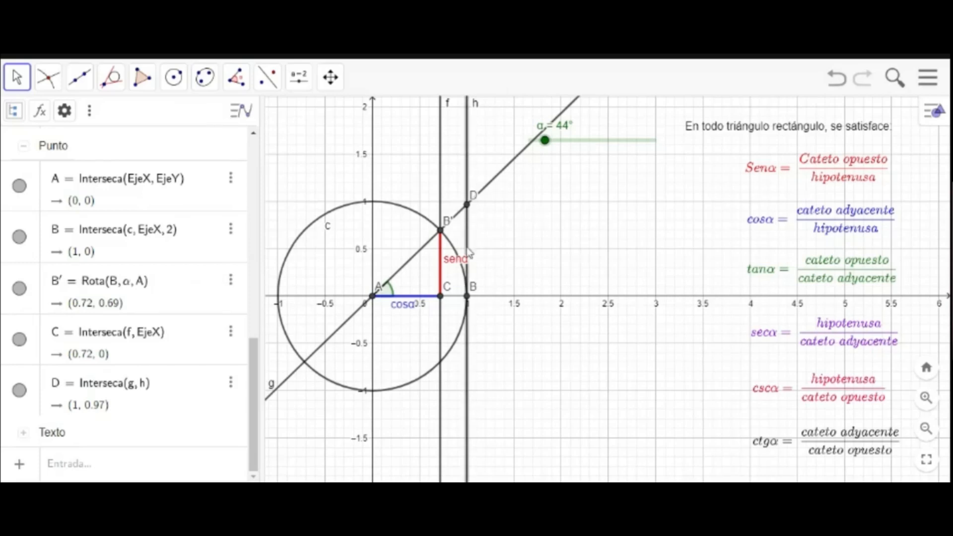
{"action": "left_click", "coordinate": [80, 77]}
{"action": "left_click", "coordinate": [107, 148]}
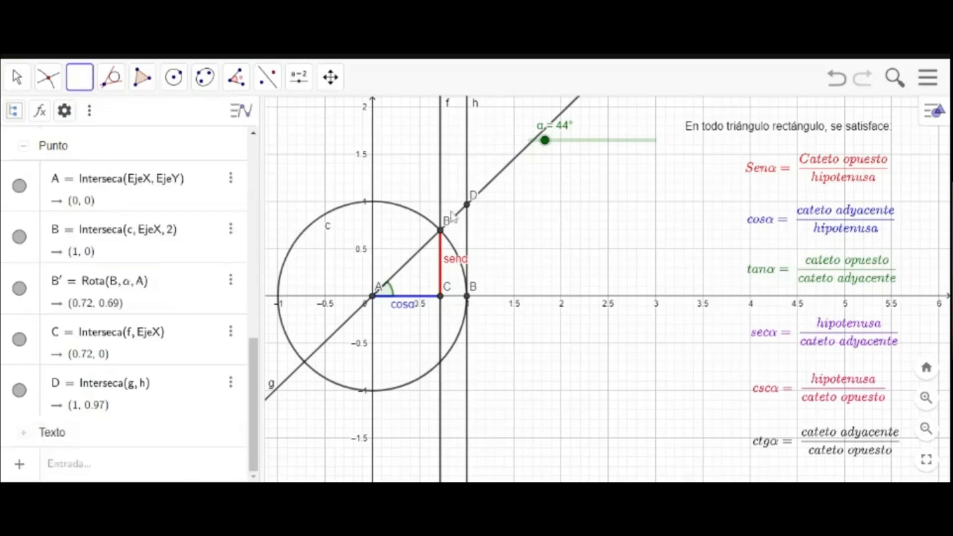
{"action": "left_click", "coordinate": [467, 298]}
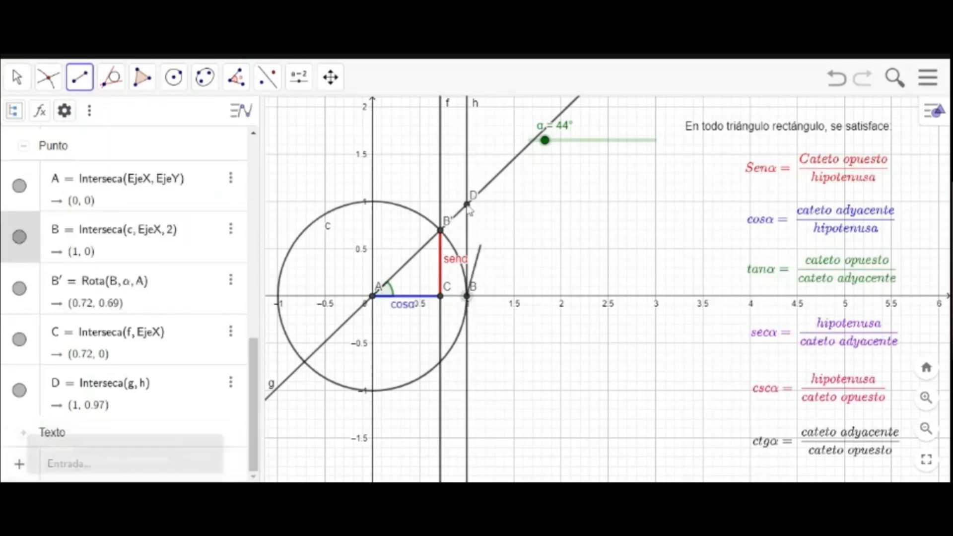
{"action": "left_click", "coordinate": [468, 206]}
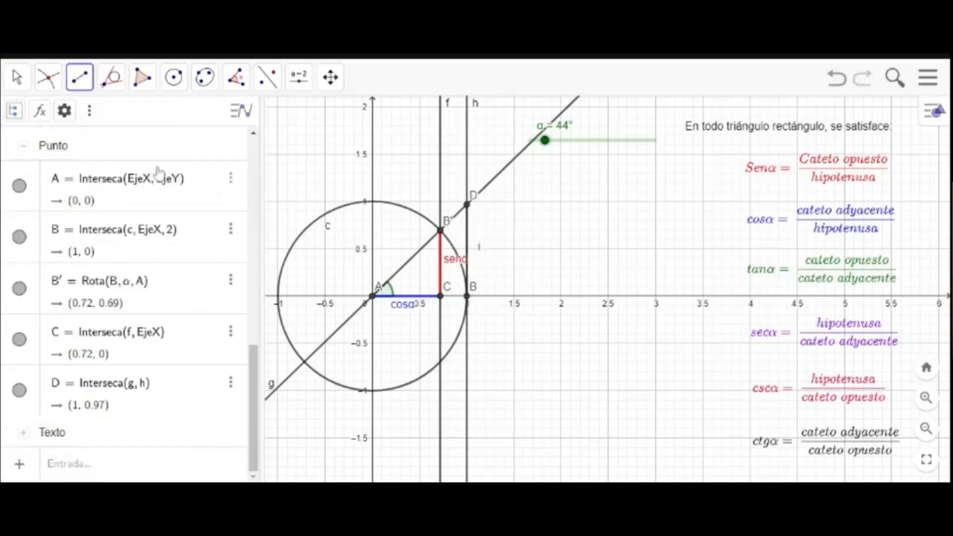
{"action": "left_click", "coordinate": [17, 77]}
{"action": "left_click", "coordinate": [44, 119]}
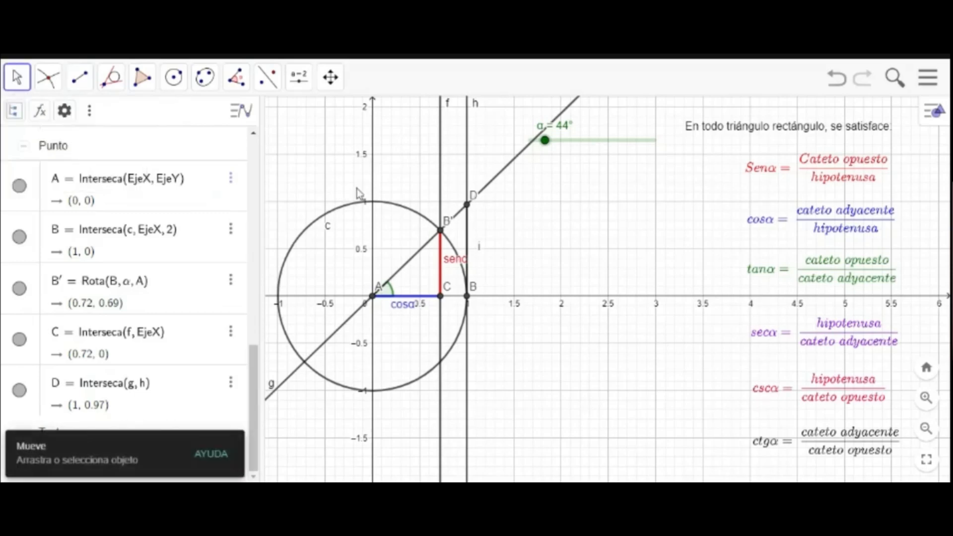
Colour segment BD dark green.
{"action": "right_click", "coordinate": [469, 237]}
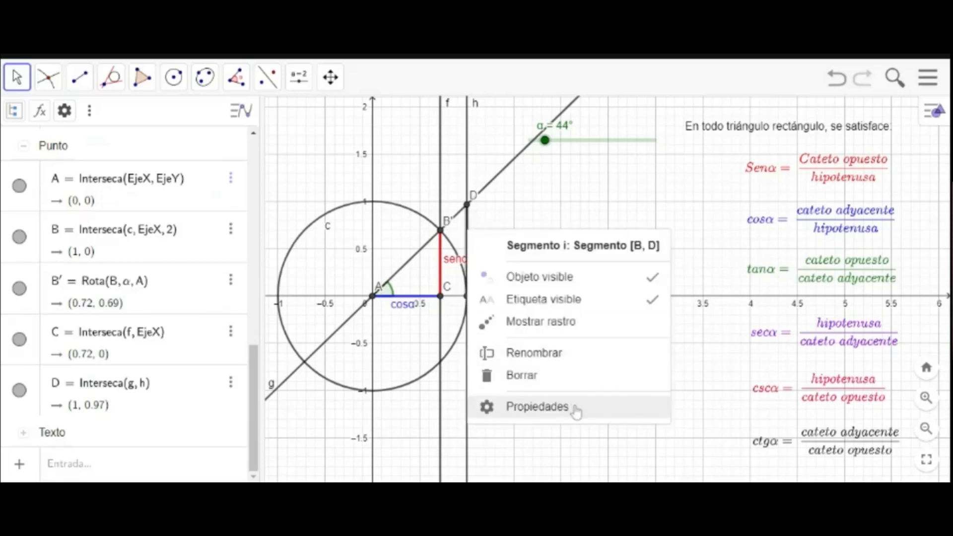
{"action": "left_click", "coordinate": [576, 410]}
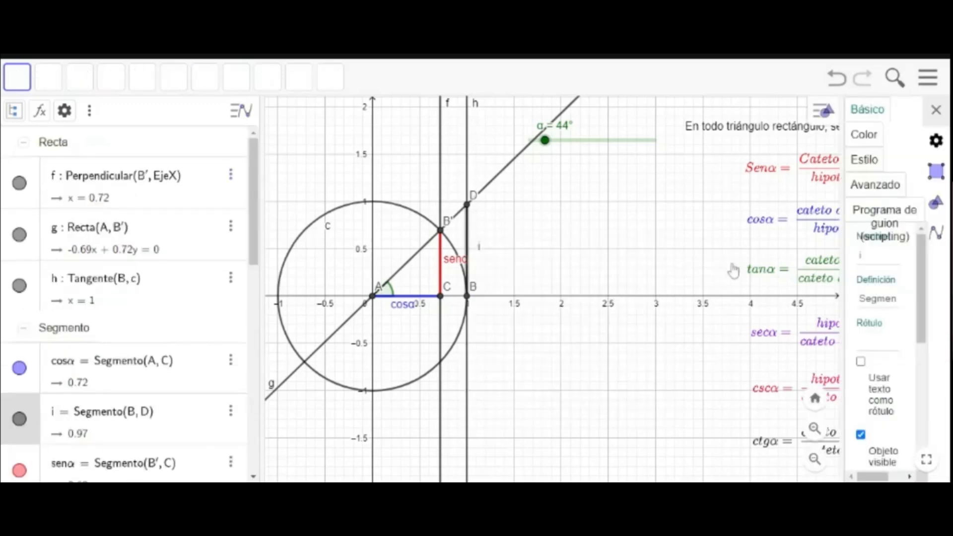
{"action": "left_click", "coordinate": [866, 137]}
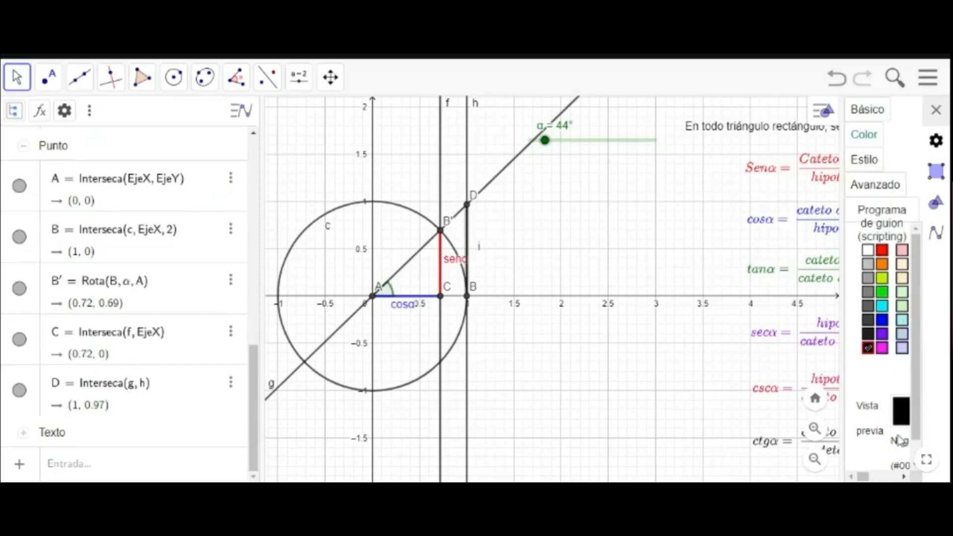
{"action": "left_click", "coordinate": [904, 477]}
{"action": "left_click", "coordinate": [904, 477]}
{"action": "left_click", "coordinate": [904, 476]}
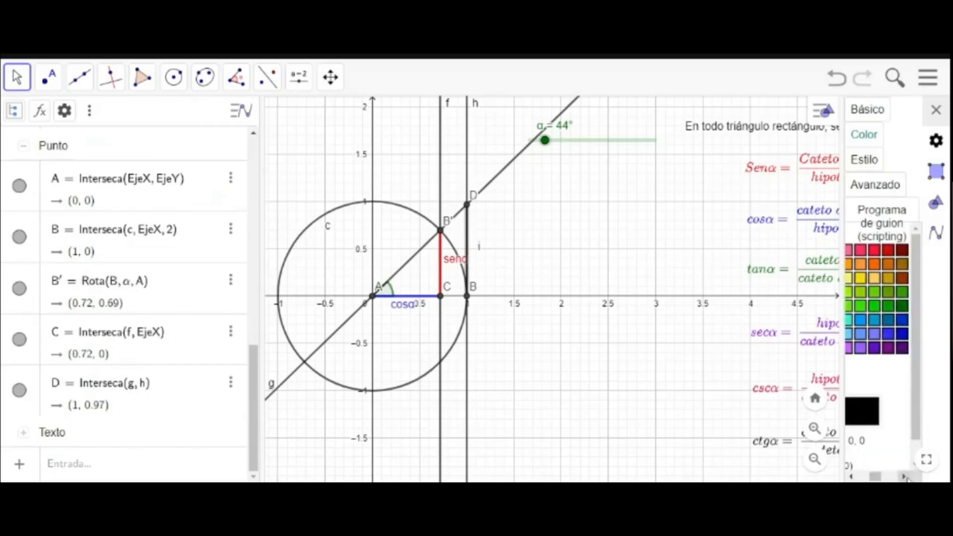
{"action": "left_click", "coordinate": [904, 476]}
{"action": "left_click", "coordinate": [875, 305]}
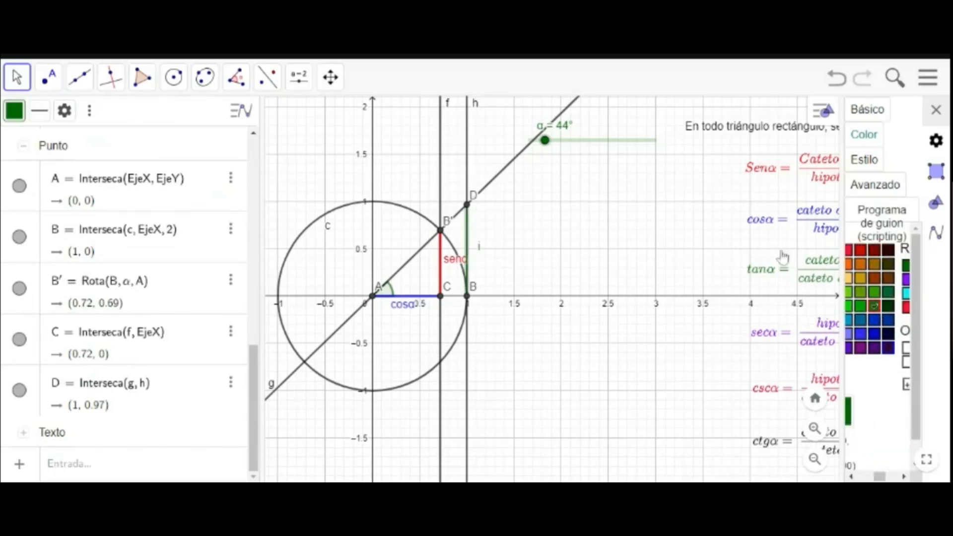
{"action": "left_click", "coordinate": [877, 113]}
{"action": "left_click", "coordinate": [937, 110]}
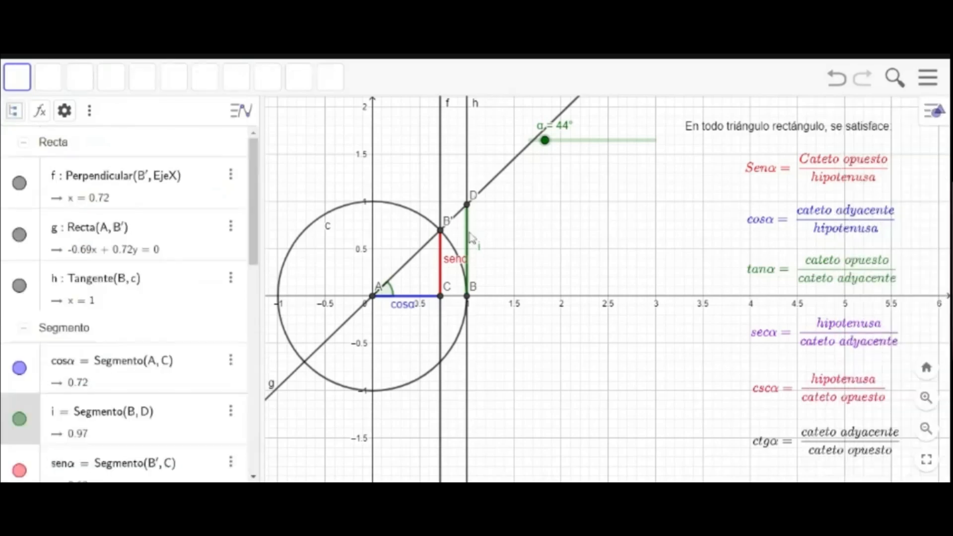
Rename the green segment BD to tanα.
{"action": "right_click", "coordinate": [469, 237]}
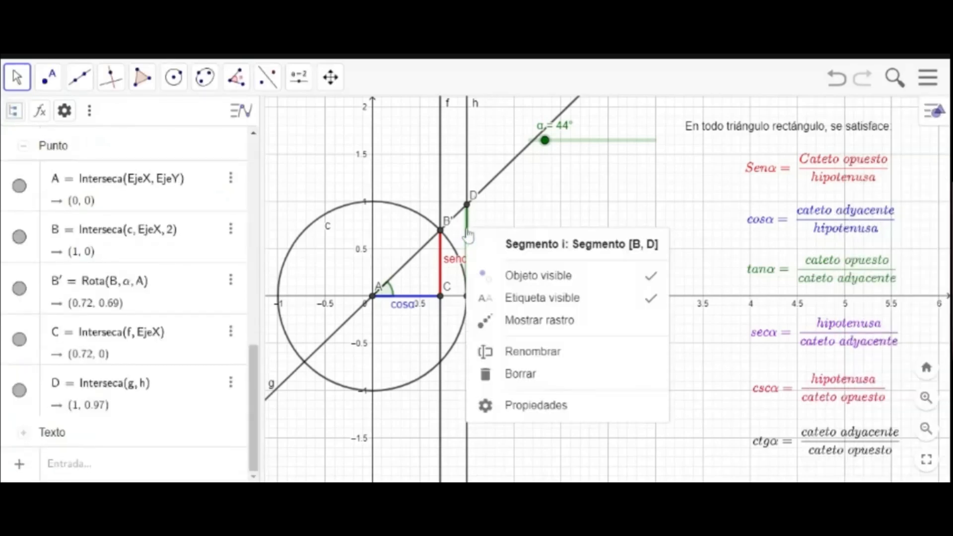
{"action": "left_click", "coordinate": [546, 355]}
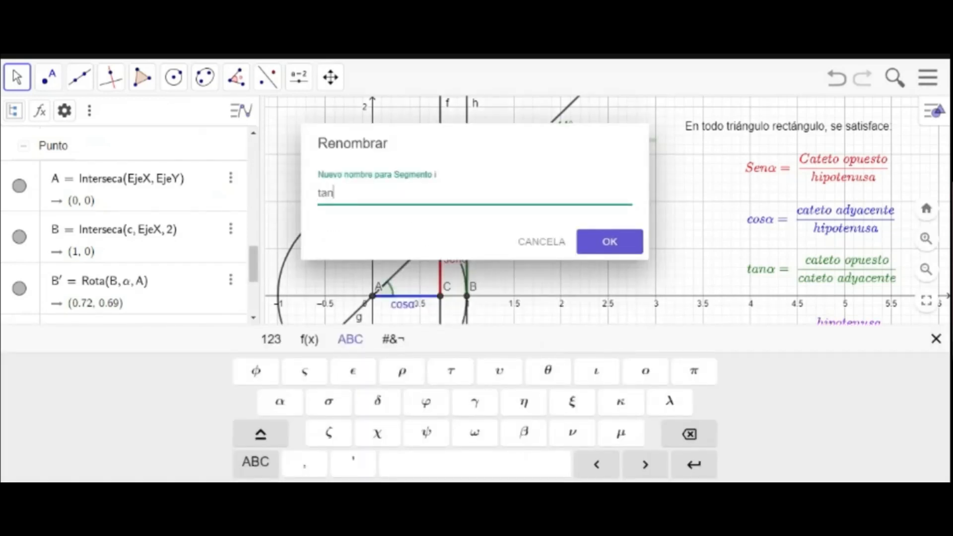
{"action": "type", "text": "tan"}
{"action": "left_click", "coordinate": [280, 401]}
{"action": "left_click", "coordinate": [615, 249]}
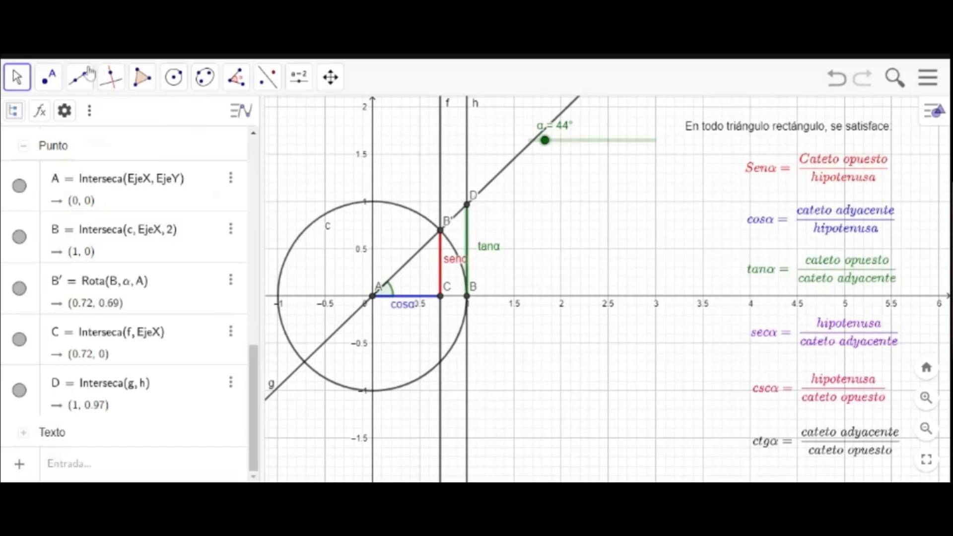
{"action": "left_click", "coordinate": [19, 77]}
Mark the circle's intersection with the positive y-axis and construct the tangent to the circle at that point.
{"action": "left_click", "coordinate": [48, 77]}
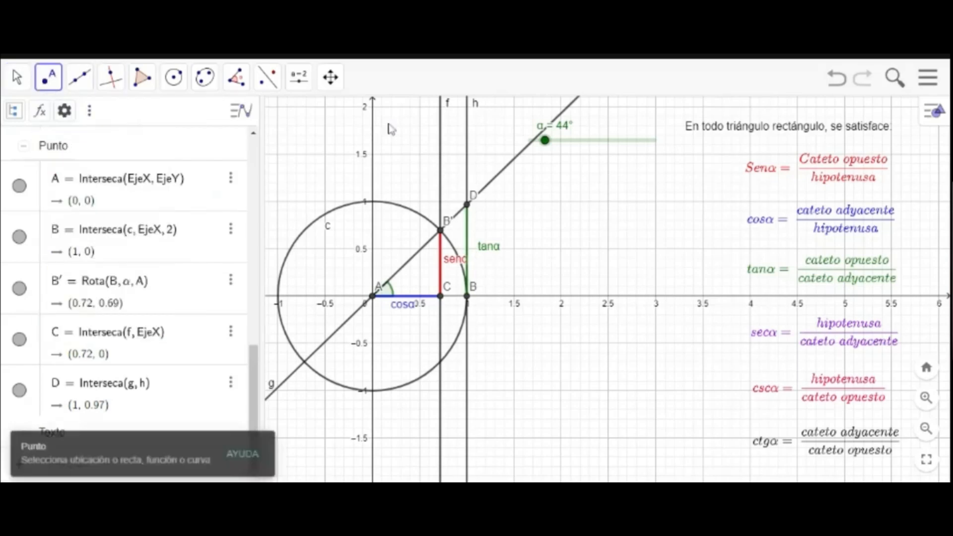
{"action": "left_click", "coordinate": [374, 203]}
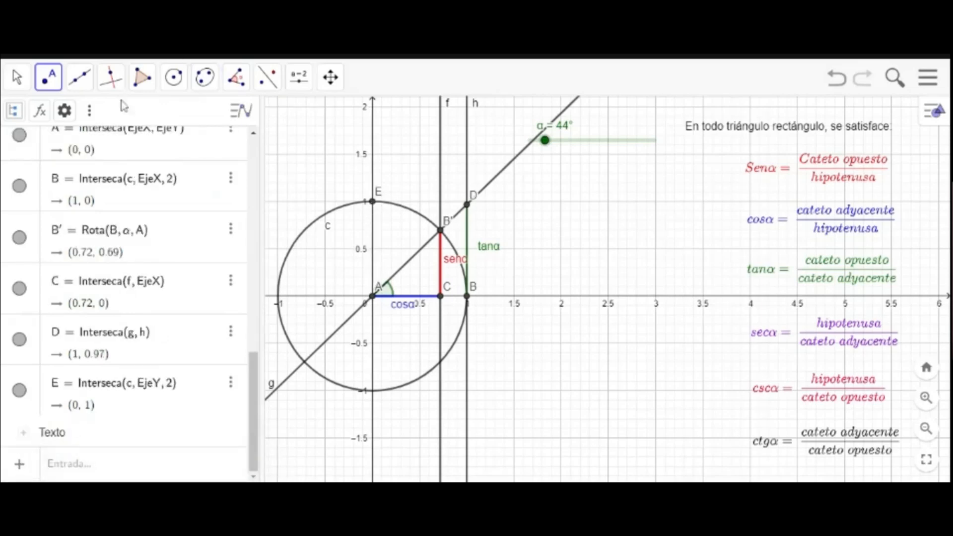
{"action": "left_click", "coordinate": [110, 77]}
{"action": "mouse_move", "coordinate": [141, 79]}
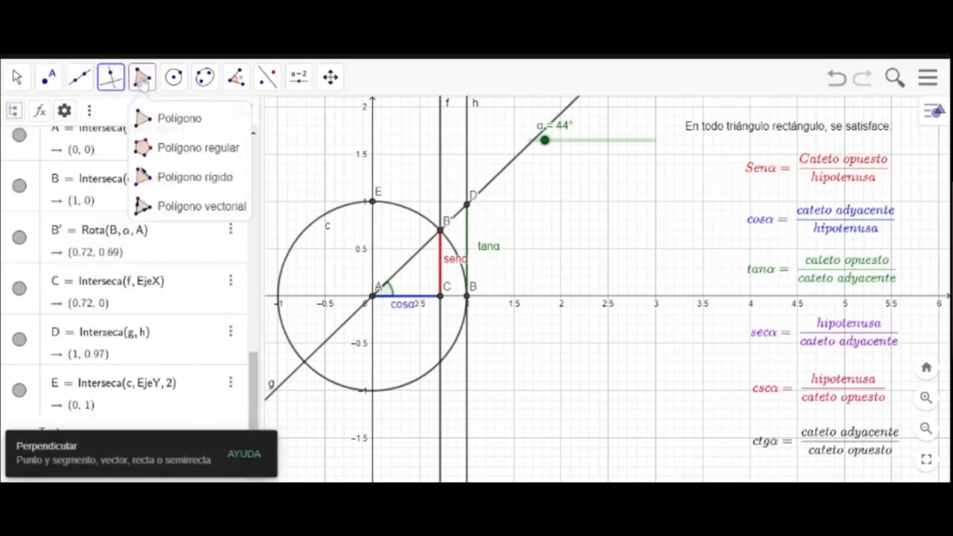
{"action": "mouse_move", "coordinate": [110, 80]}
{"action": "left_click", "coordinate": [149, 235]}
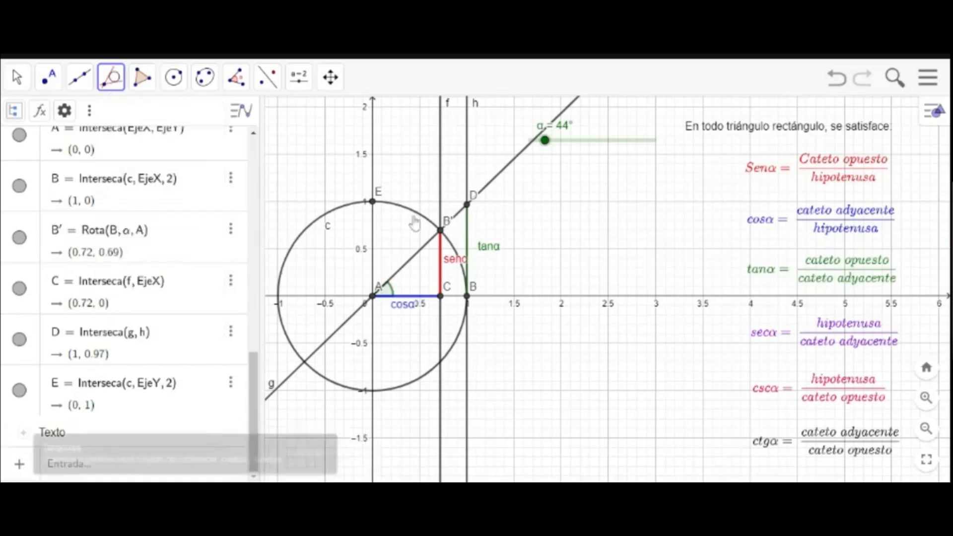
{"action": "left_click", "coordinate": [412, 211]}
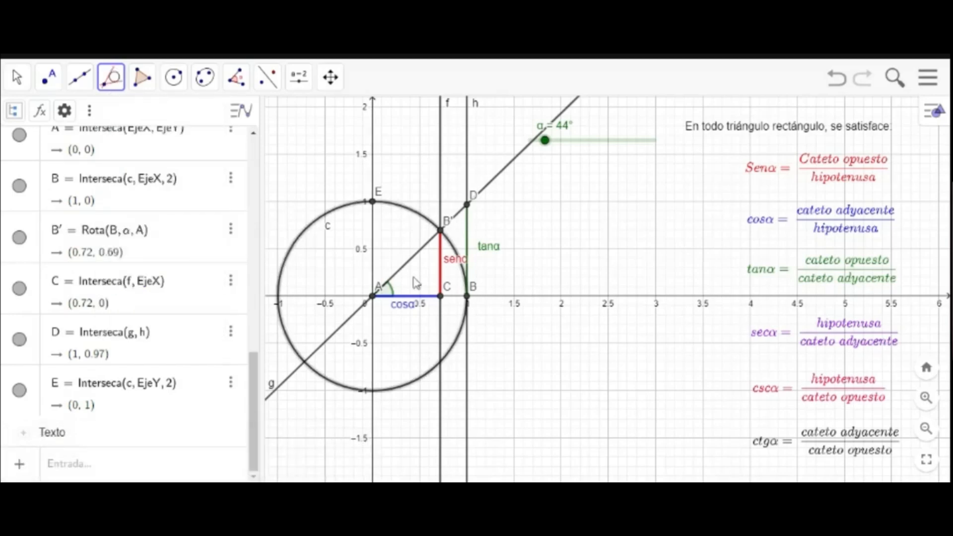
{"action": "left_click", "coordinate": [373, 204]}
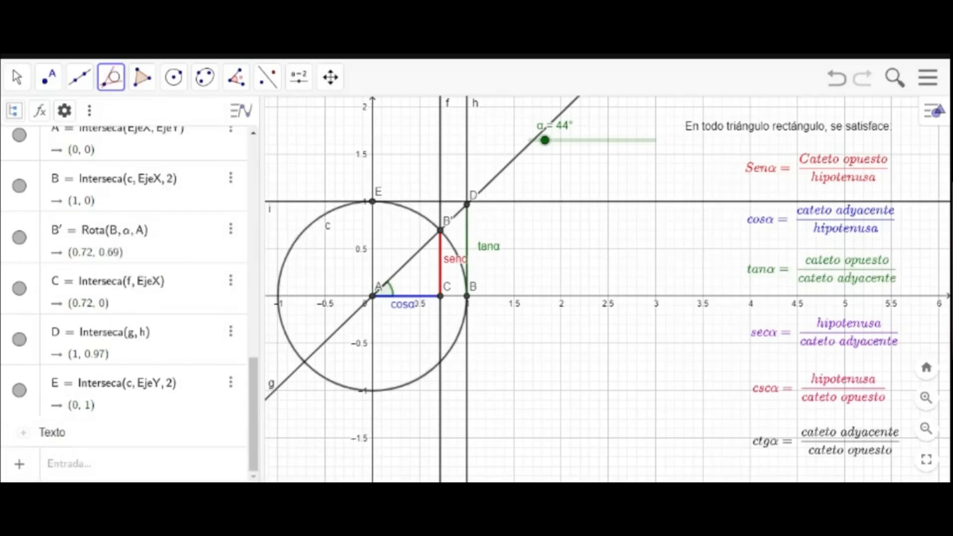
{"action": "key", "text": "Escape"}
Set the angle slider α to 38° and mark the intersection of the horizontal tangent i with line g.
{"action": "mouse_move", "coordinate": [544, 140]}
{"action": "left_mouse_down"}
{"action": "mouse_move", "coordinate": [559, 145]}
{"action": "mouse_move", "coordinate": [535, 149]}
{"action": "mouse_move", "coordinate": [572, 151]}
{"action": "mouse_move", "coordinate": [545, 155]}
{"action": "left_mouse_up"}
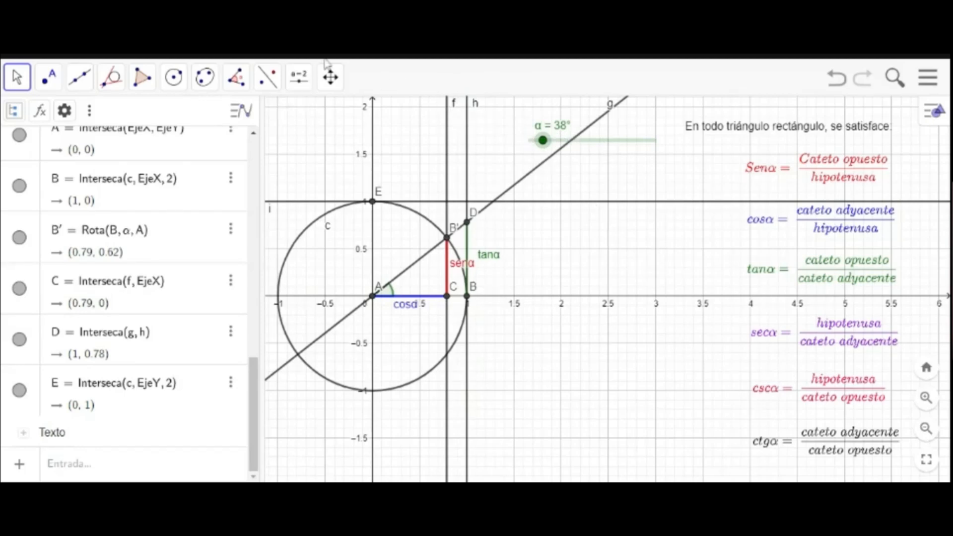
{"action": "left_click", "coordinate": [48, 77]}
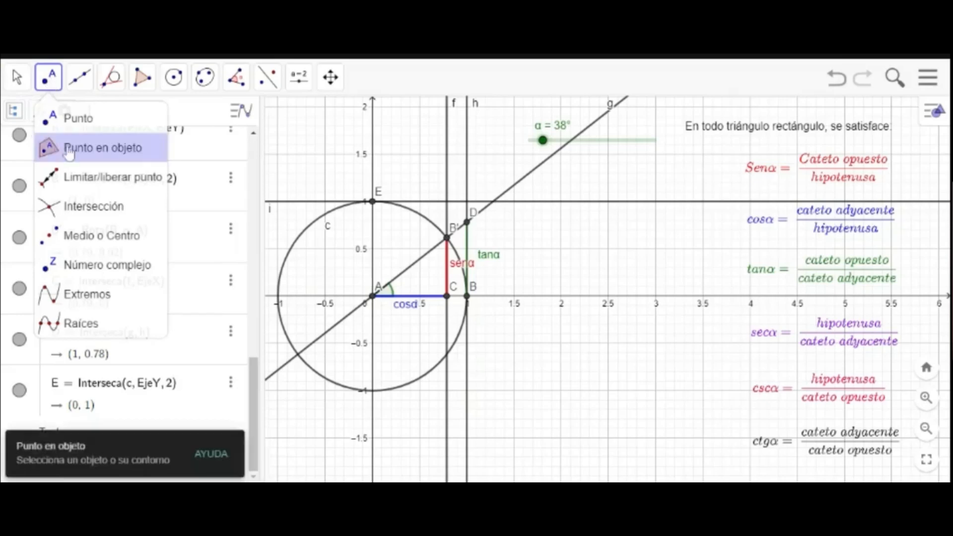
{"action": "mouse_move", "coordinate": [48, 77]}
{"action": "left_click", "coordinate": [82, 206]}
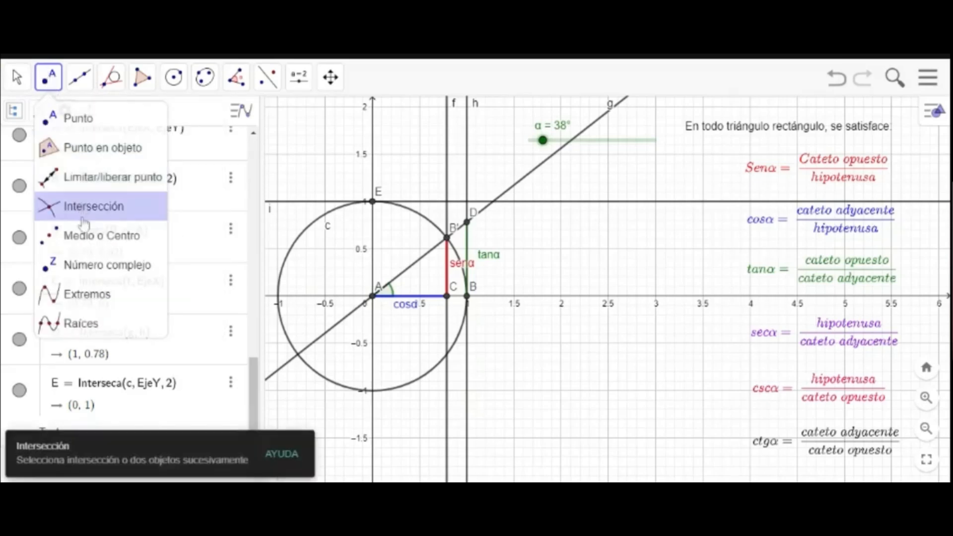
{"action": "left_click", "coordinate": [573, 203]}
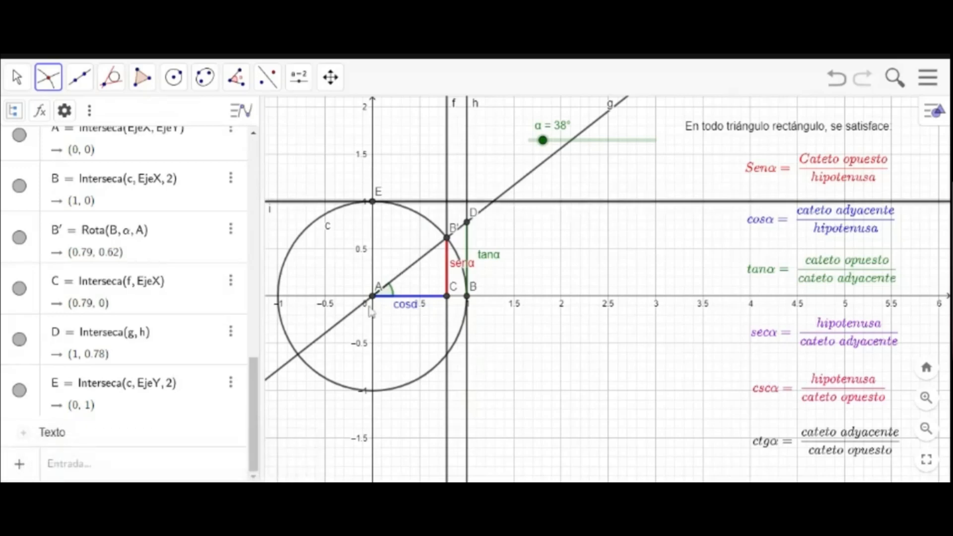
{"action": "left_click", "coordinate": [526, 183]}
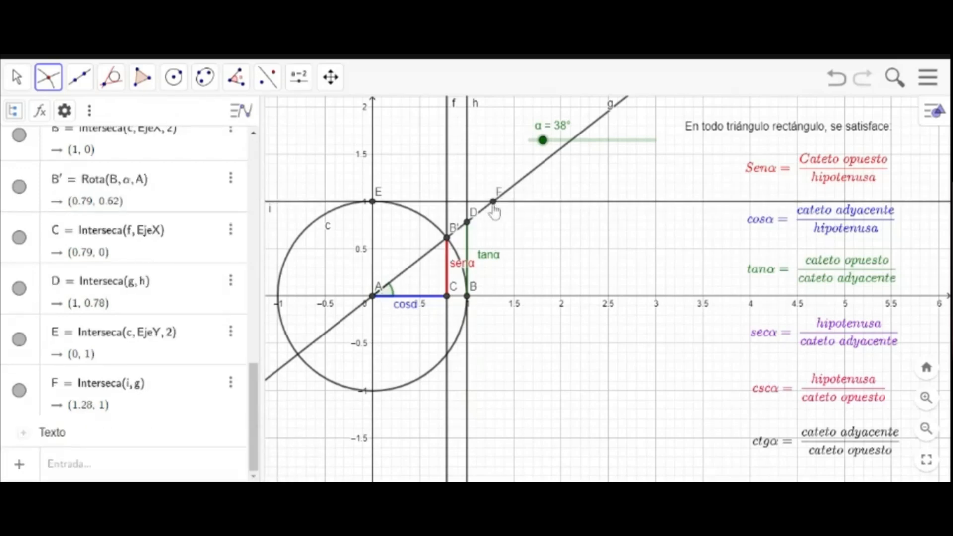
{"action": "key", "text": "Escape"}
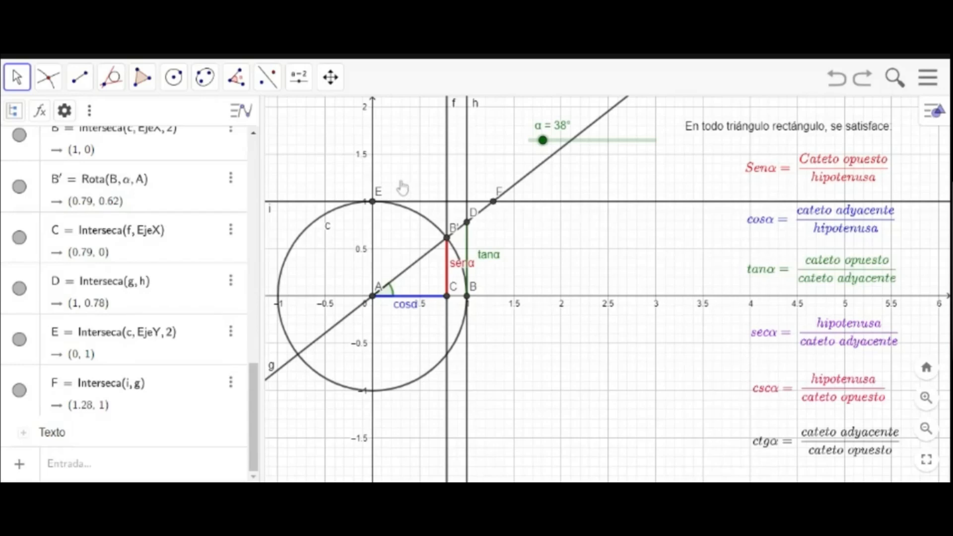
{"action": "left_click", "coordinate": [77, 84]}
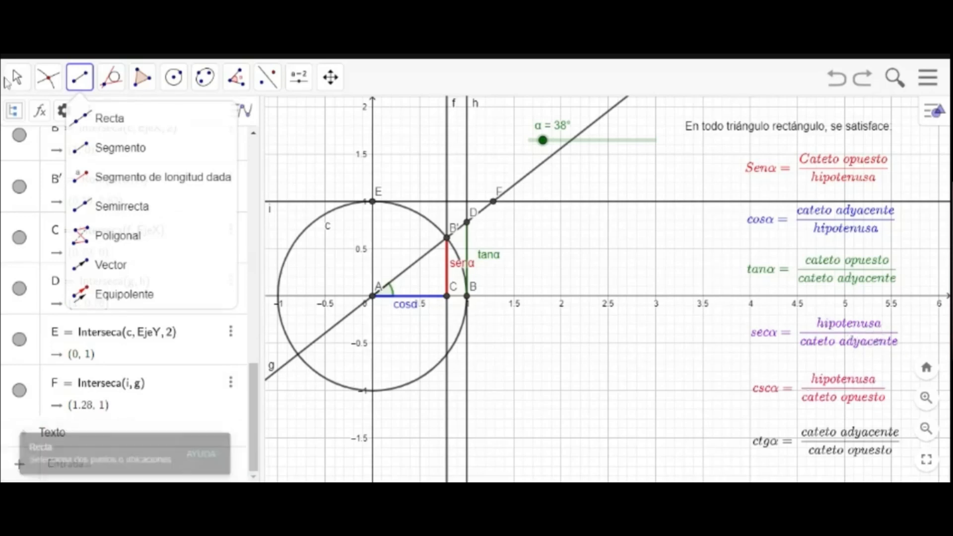
{"action": "left_click", "coordinate": [20, 86]}
{"action": "left_click", "coordinate": [20, 88]}
{"action": "left_click", "coordinate": [37, 118]}
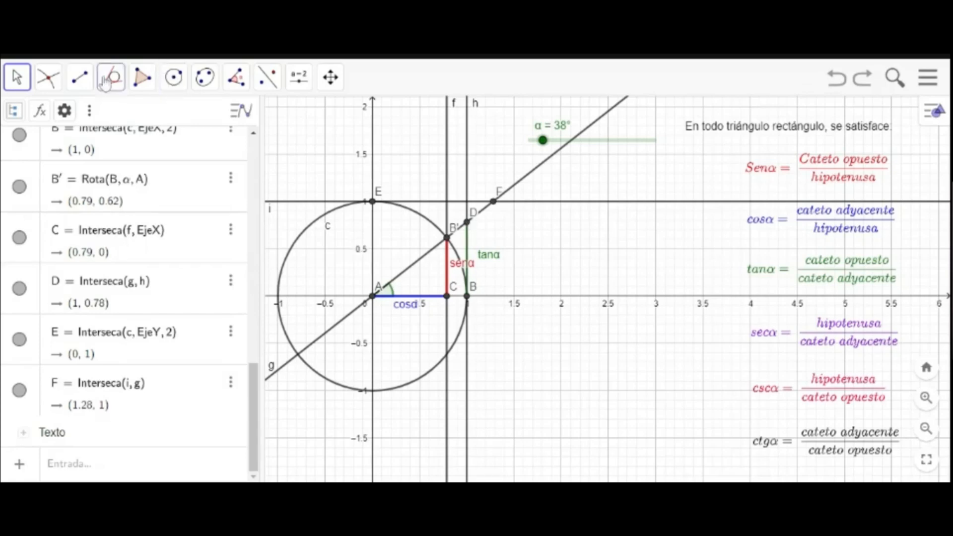
Draw a segment from the origin A to point D on the vertical tangent.
{"action": "left_click", "coordinate": [80, 77]}
{"action": "left_click", "coordinate": [108, 145]}
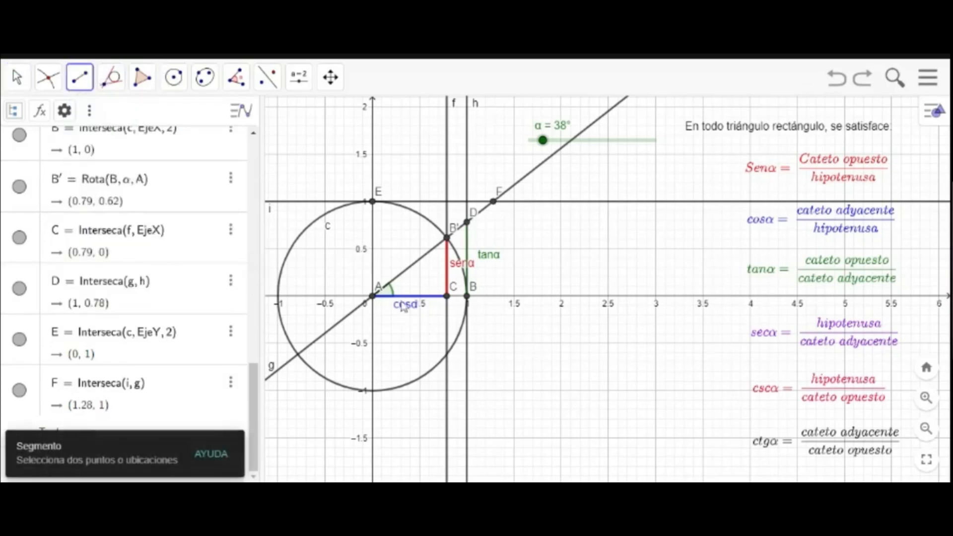
{"action": "left_click", "coordinate": [372, 296]}
{"action": "left_click", "coordinate": [468, 222]}
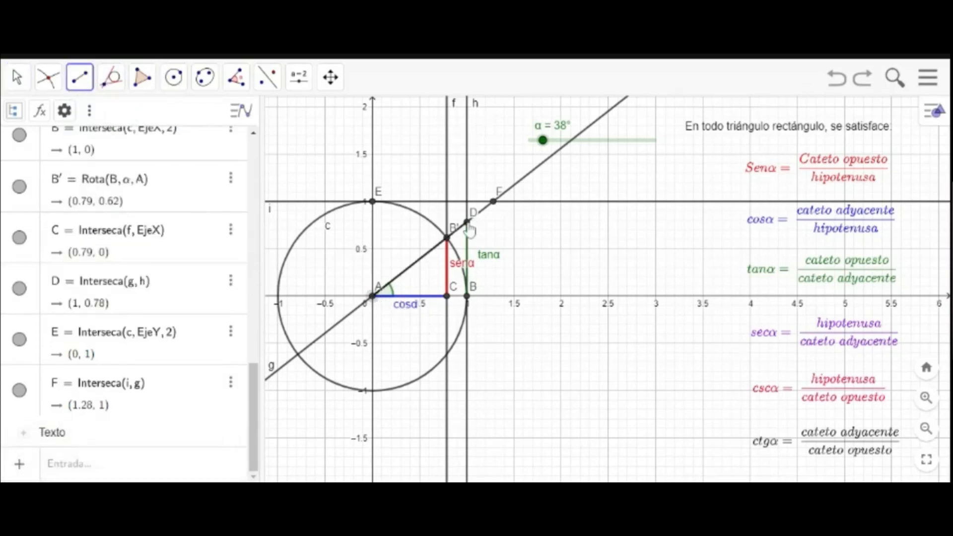
Set the color of the segment from the origin A to point D to violet.
{"action": "left_click", "coordinate": [17, 76]}
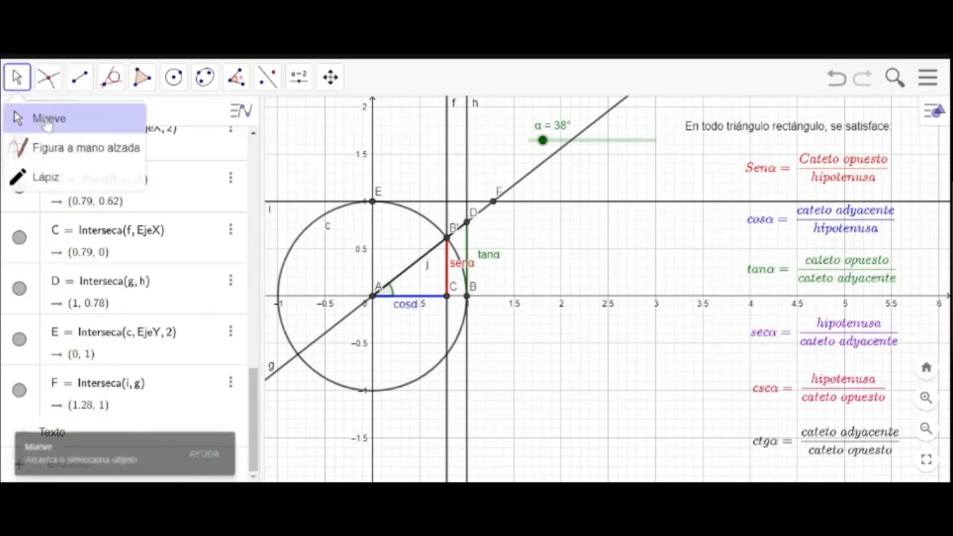
{"action": "right_click", "coordinate": [418, 263]}
{"action": "left_click", "coordinate": [491, 443]}
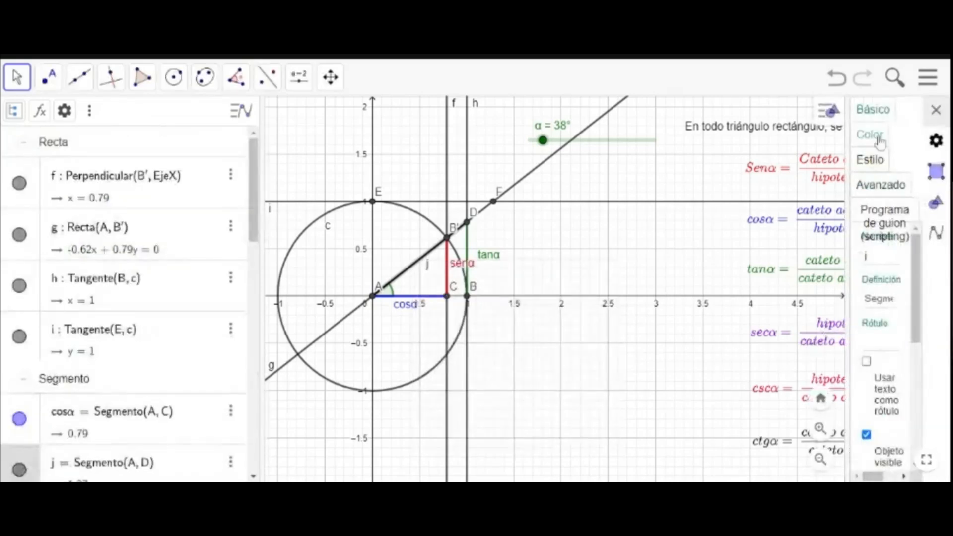
{"action": "left_click", "coordinate": [878, 138]}
{"action": "left_click", "coordinate": [888, 334]}
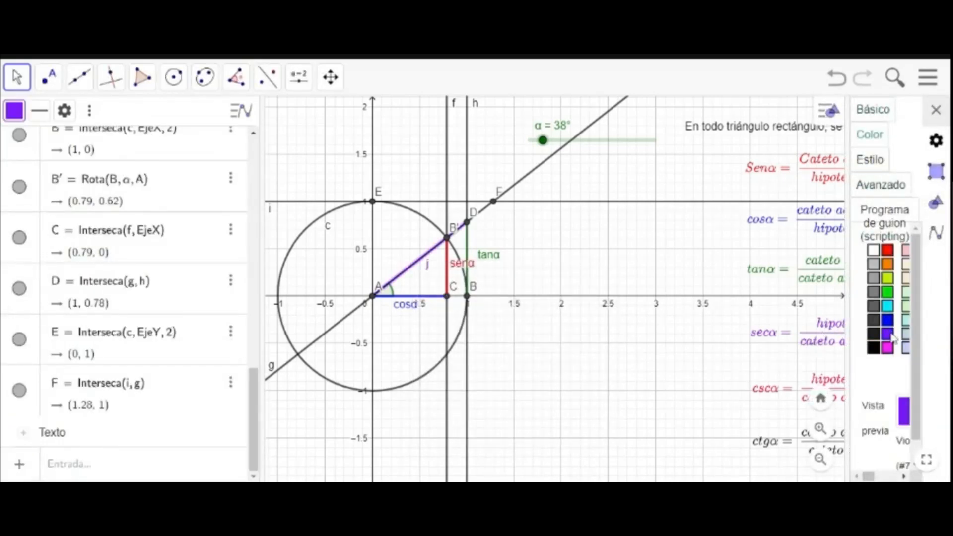
Rename the violet segment AD to secα and close its properties.
{"action": "left_click", "coordinate": [878, 113]}
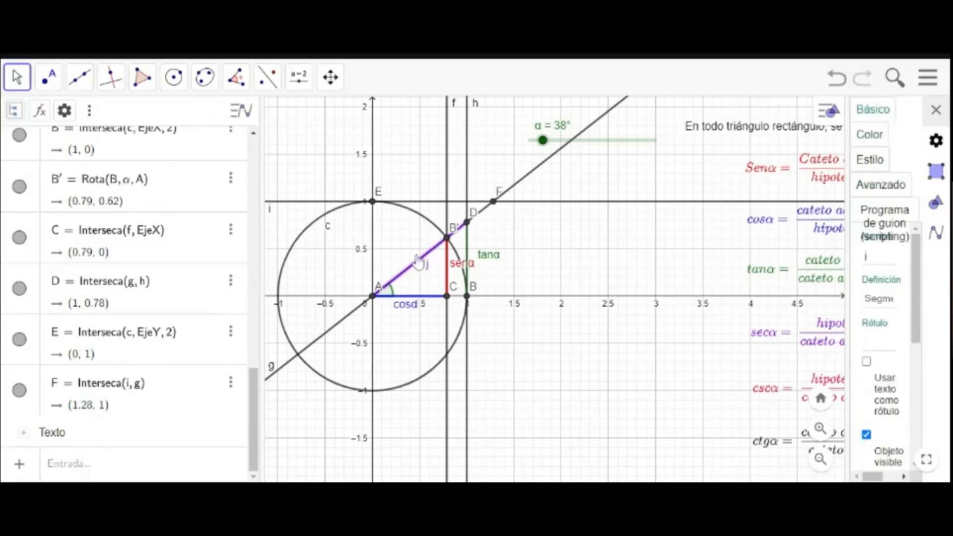
{"action": "right_click", "coordinate": [419, 270]}
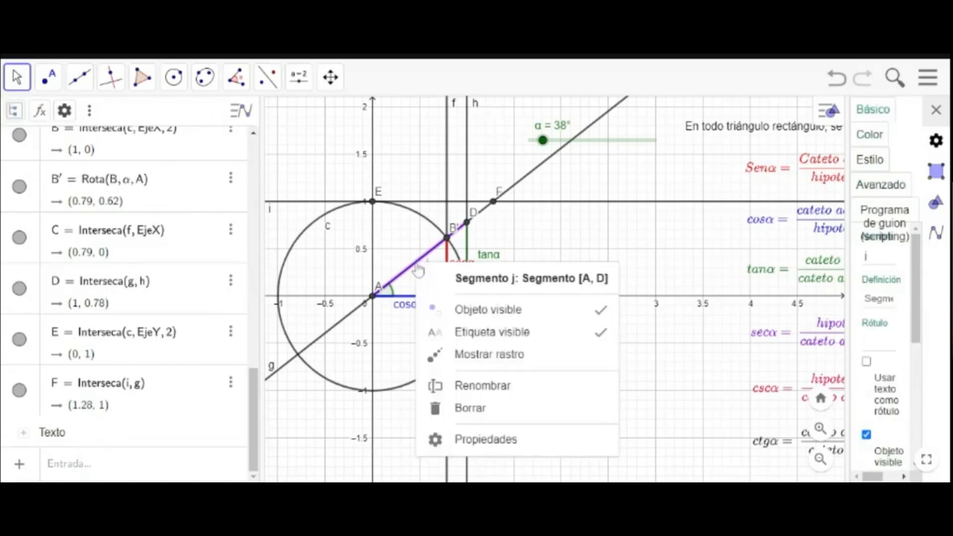
{"action": "left_click", "coordinate": [506, 387]}
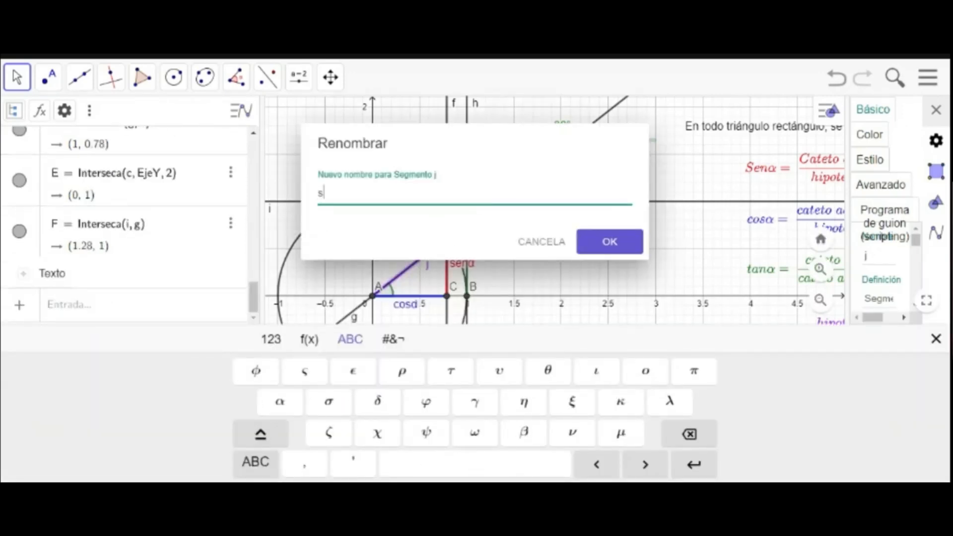
{"action": "type", "text": "sec"}
{"action": "left_click", "coordinate": [269, 414]}
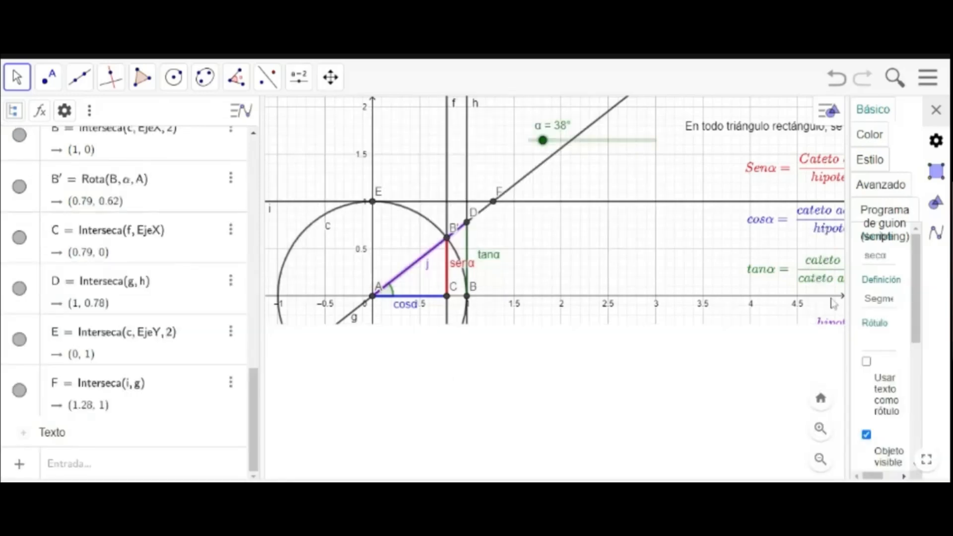
{"action": "left_click", "coordinate": [938, 113]}
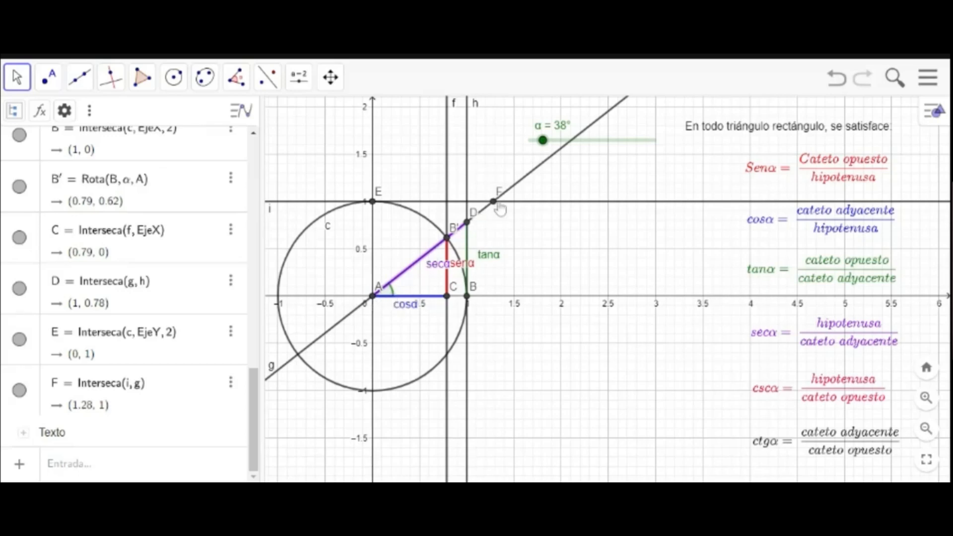
Draw a segment from the origin A to point F on the horizontal tangent.
{"action": "left_click", "coordinate": [81, 86]}
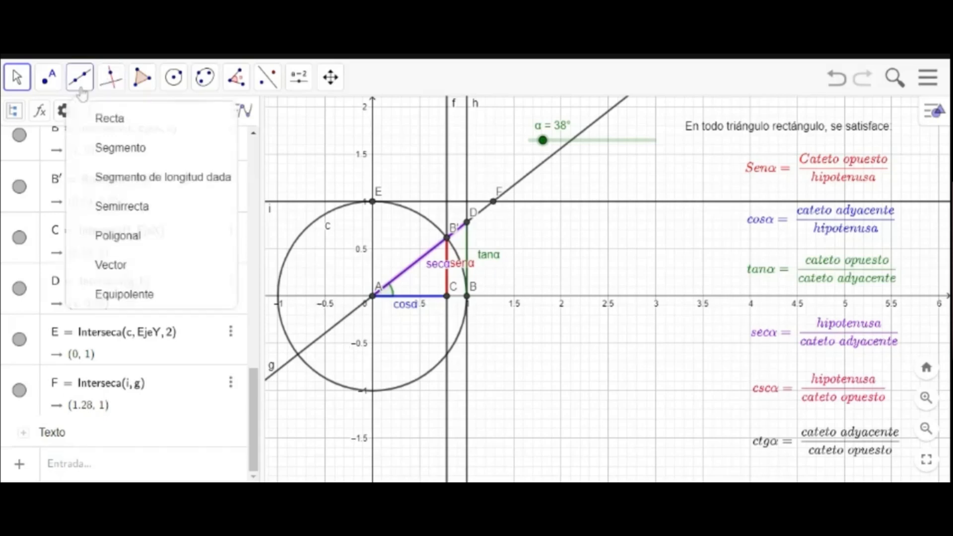
{"action": "left_click", "coordinate": [101, 148]}
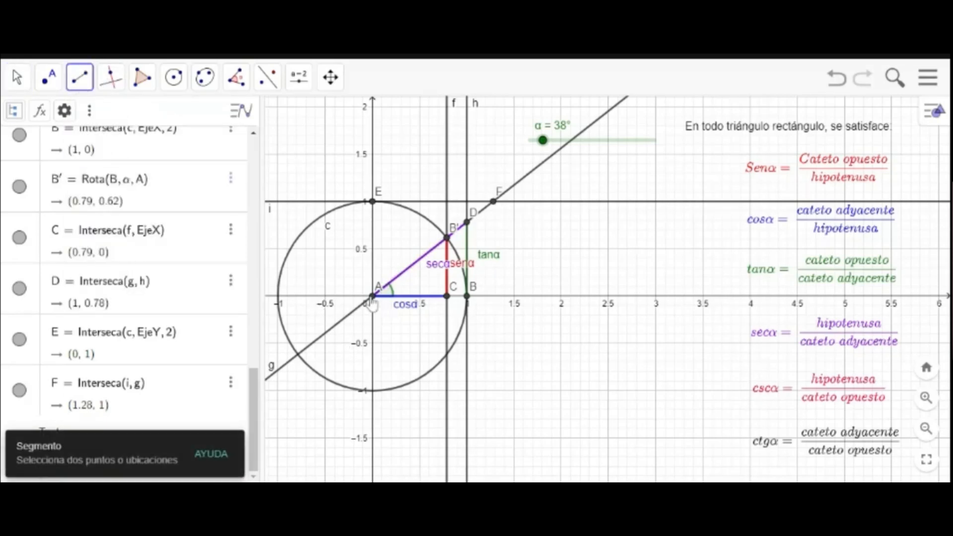
{"action": "left_click", "coordinate": [372, 297]}
{"action": "left_click", "coordinate": [497, 206]}
Color the segment AF crimson red, like the cscα formula, and close its properties.
{"action": "left_click", "coordinate": [16, 77]}
{"action": "left_click", "coordinate": [47, 116]}
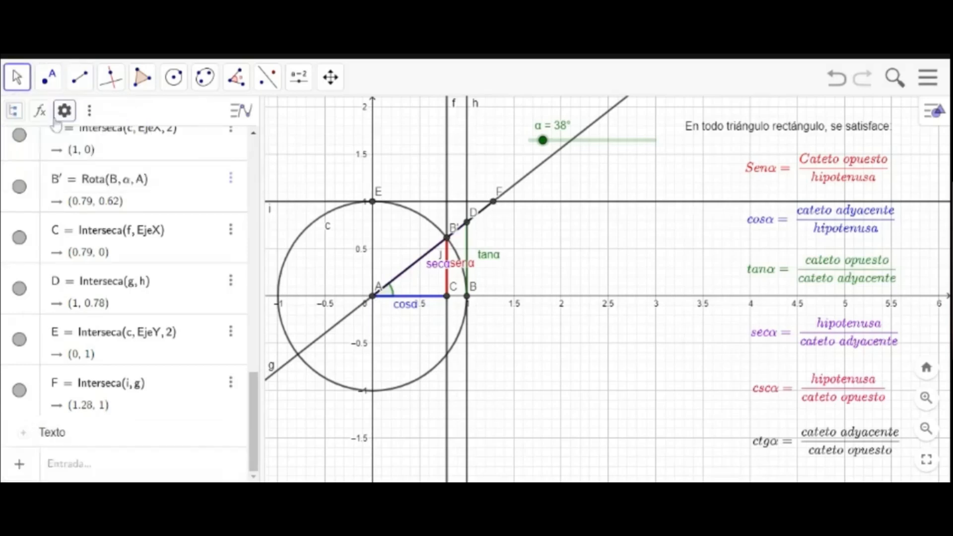
{"action": "right_click", "coordinate": [483, 208]}
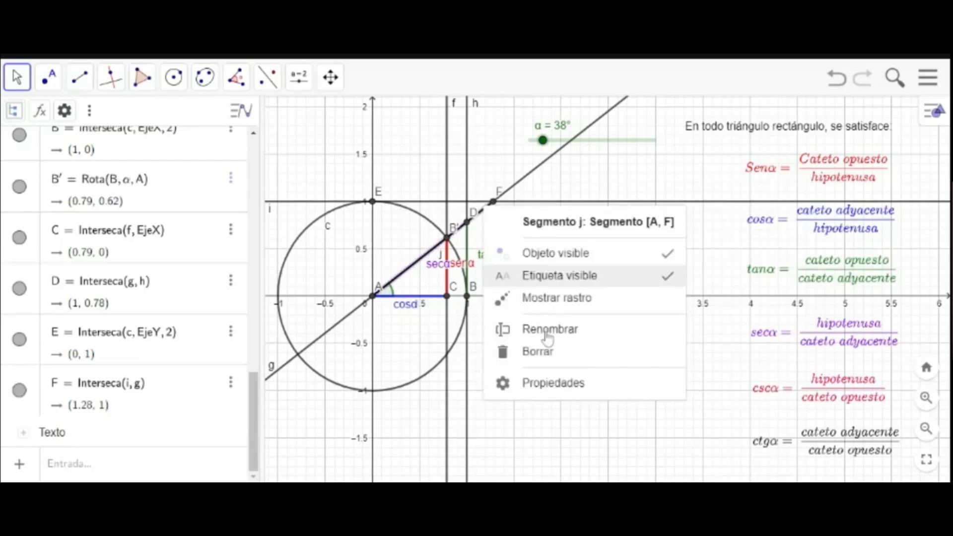
{"action": "left_click", "coordinate": [558, 389]}
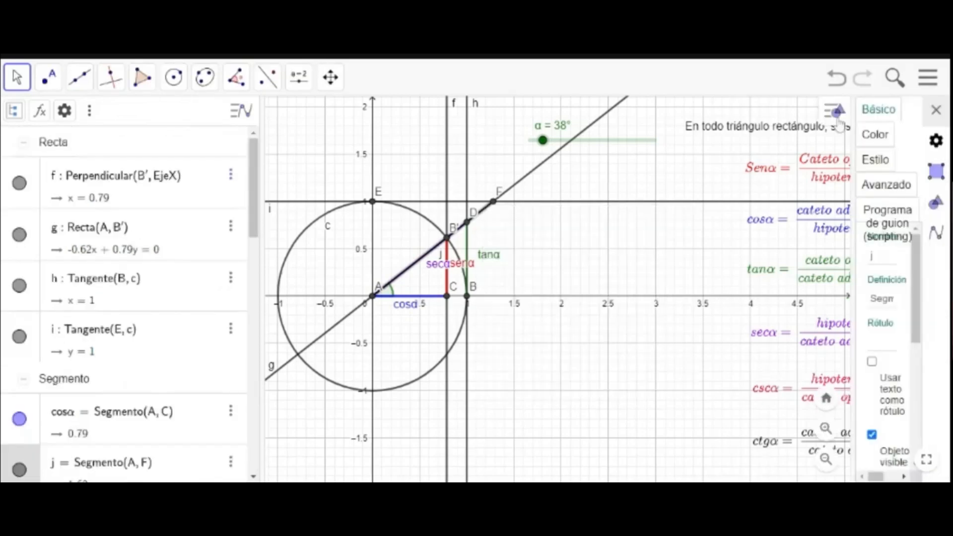
{"action": "left_click", "coordinate": [875, 134]}
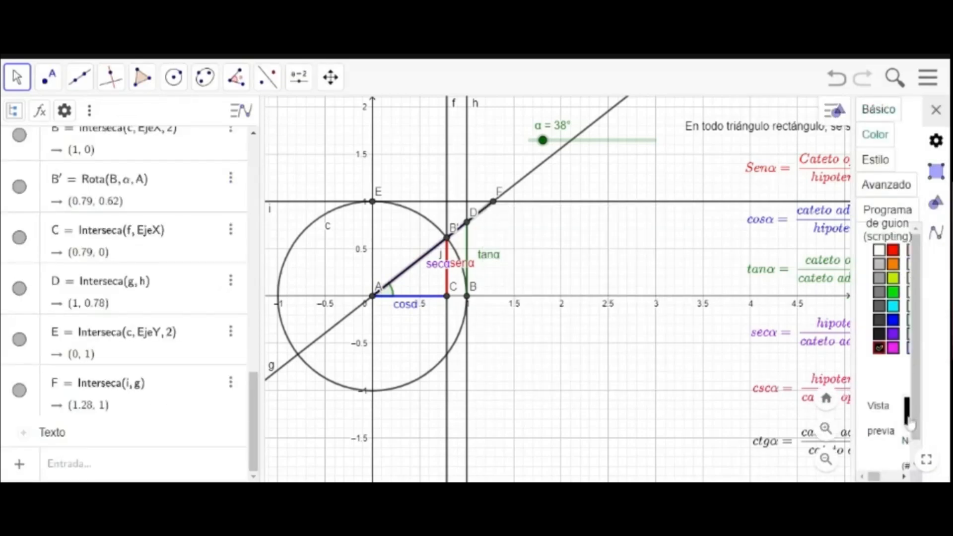
{"action": "left_click", "coordinate": [904, 477]}
{"action": "left_click", "coordinate": [904, 477]}
{"action": "left_click", "coordinate": [887, 251]}
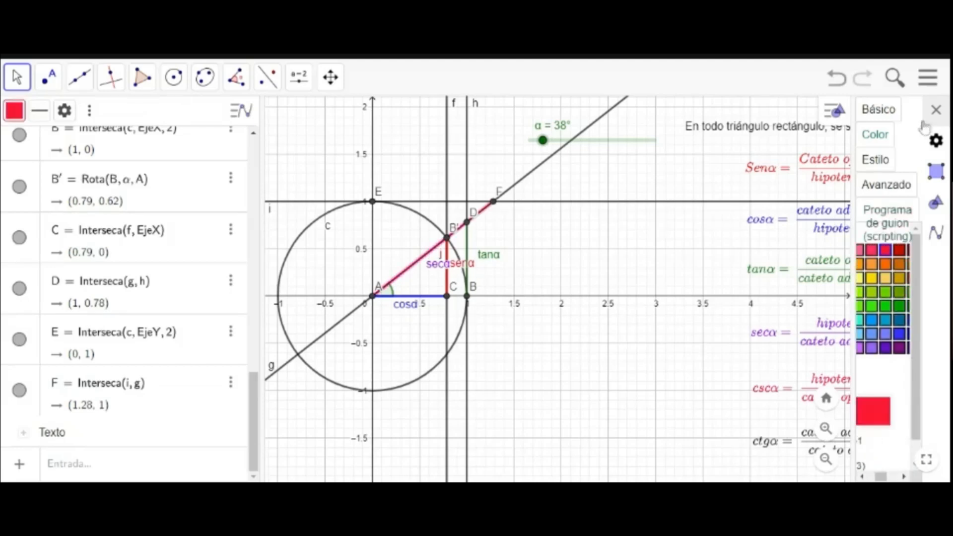
{"action": "left_click", "coordinate": [935, 109]}
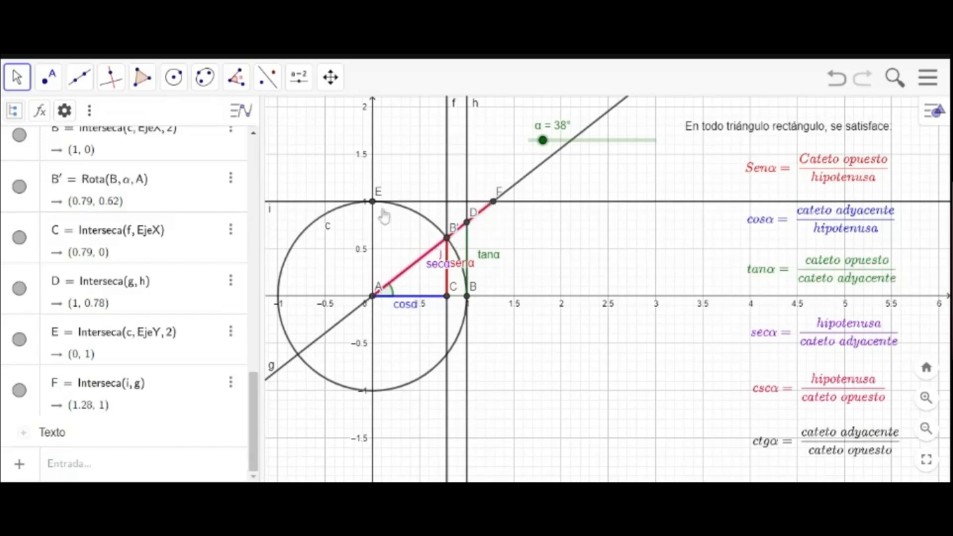
Set the angle slider α to 36°.
{"action": "left_click", "coordinate": [17, 77]}
{"action": "left_click", "coordinate": [20, 118]}
{"action": "mouse_move", "coordinate": [542, 140]}
{"action": "left_mouse_down"}
{"action": "mouse_move", "coordinate": [531, 140]}
{"action": "mouse_move", "coordinate": [585, 145]}
{"action": "mouse_move", "coordinate": [544, 143]}
{"action": "left_mouse_up"}
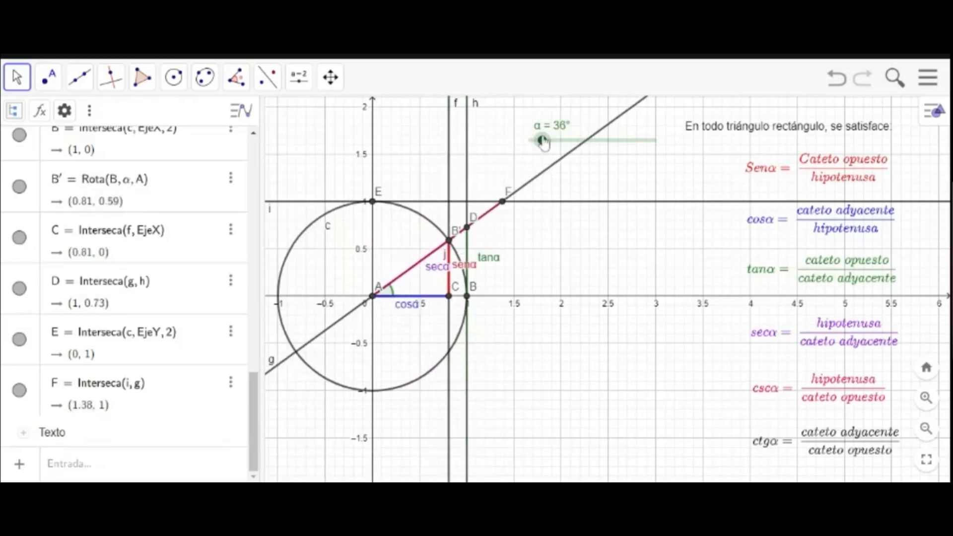
Increase the line thickness of the violet segment secα between A and D.
{"action": "left_click", "coordinate": [410, 276]}
{"action": "right_click", "coordinate": [412, 276]}
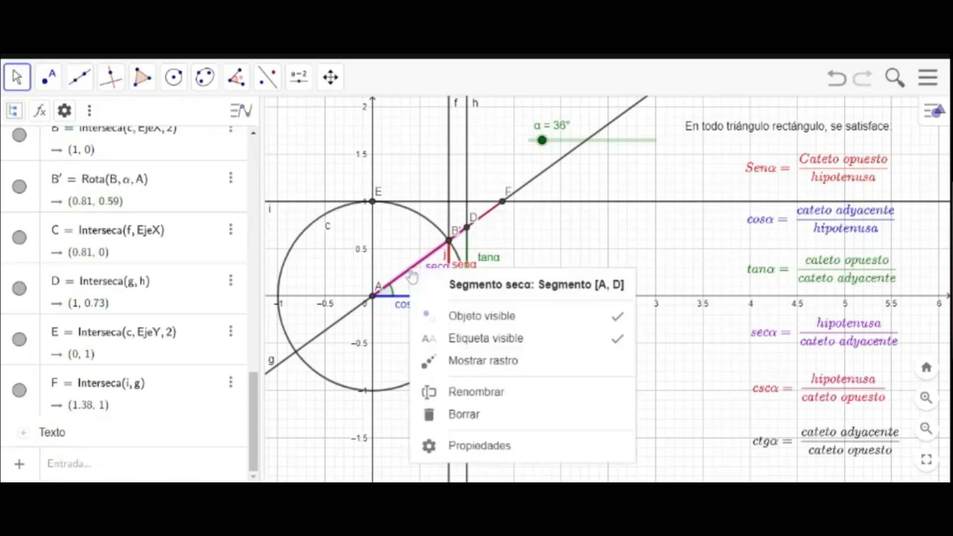
{"action": "left_click", "coordinate": [474, 445]}
{"action": "left_click", "coordinate": [880, 137]}
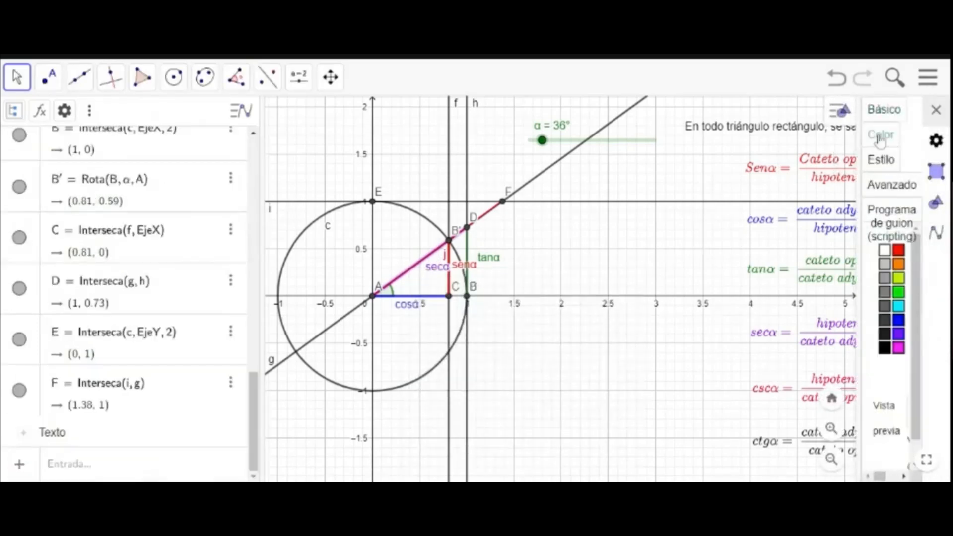
{"action": "left_click", "coordinate": [891, 163]}
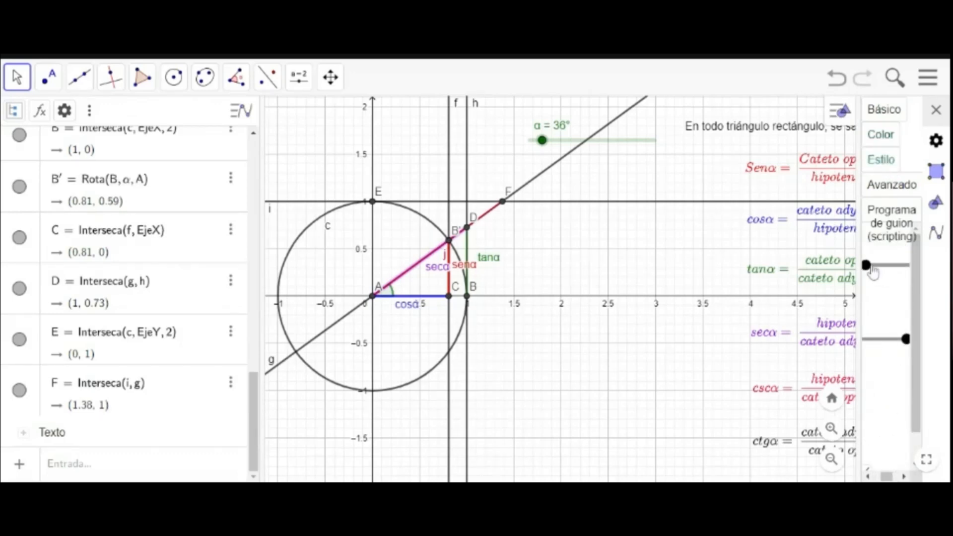
{"action": "left_click_drag", "start_coordinate": [868, 266], "coordinate": [908, 266]}
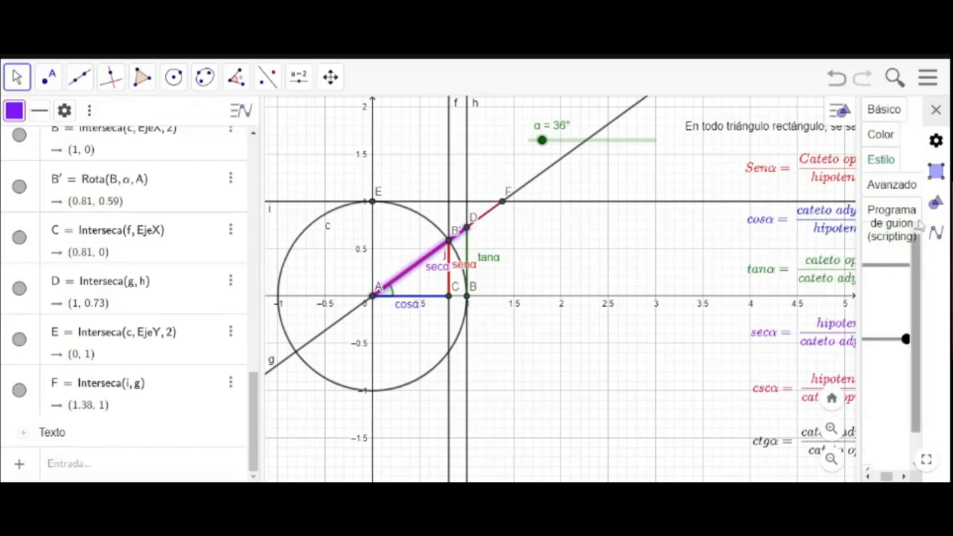
{"action": "left_click", "coordinate": [940, 113]}
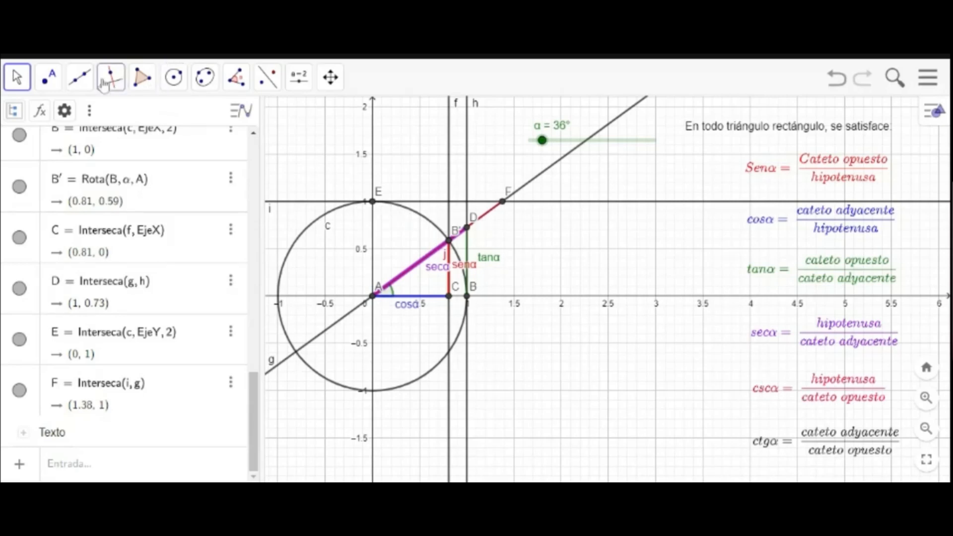
Draw a segment along the horizontal tangent from point E to point F.
{"action": "left_click", "coordinate": [79, 77]}
{"action": "left_click", "coordinate": [119, 147]}
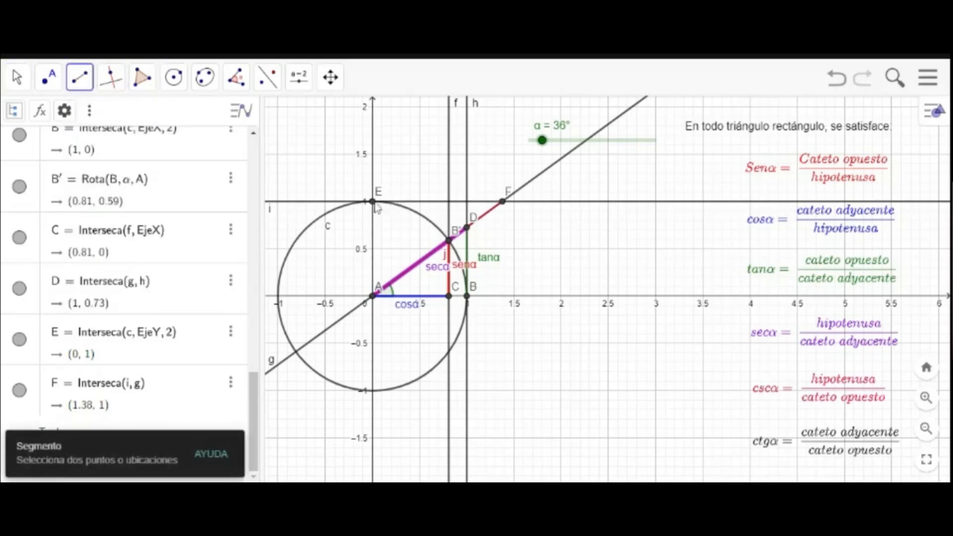
{"action": "left_click", "coordinate": [372, 201]}
{"action": "left_click", "coordinate": [503, 203]}
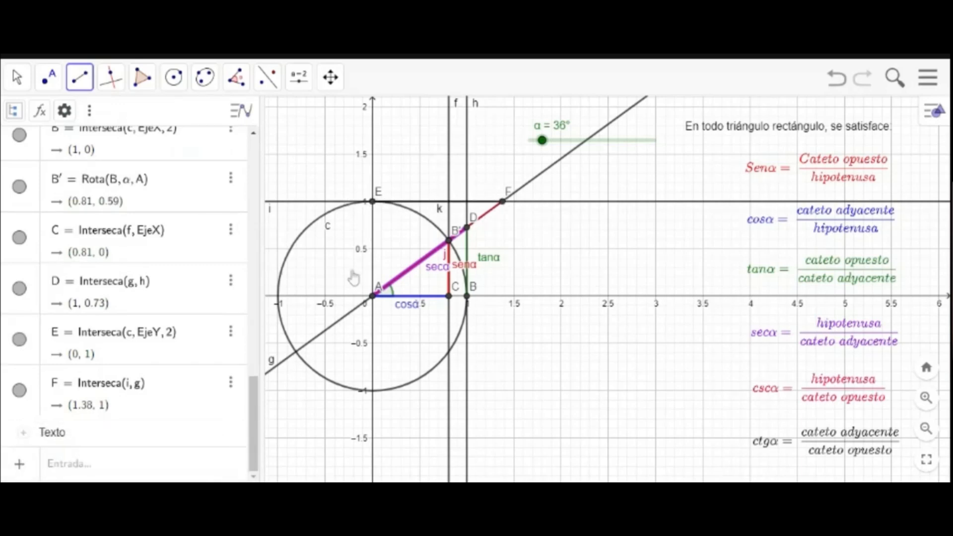
Increase the line thickness of the black segment EF and close its properties.
{"action": "left_click", "coordinate": [17, 77]}
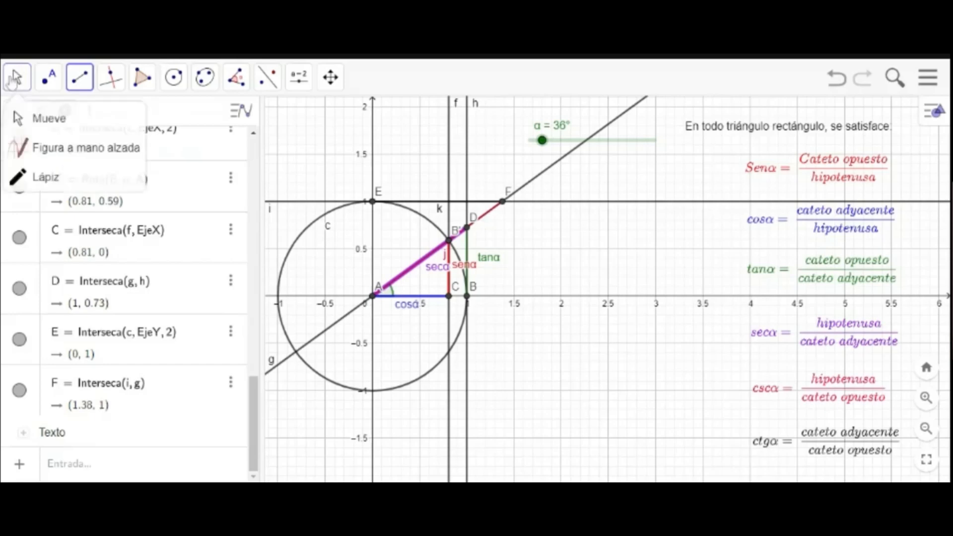
{"action": "left_click", "coordinate": [41, 115]}
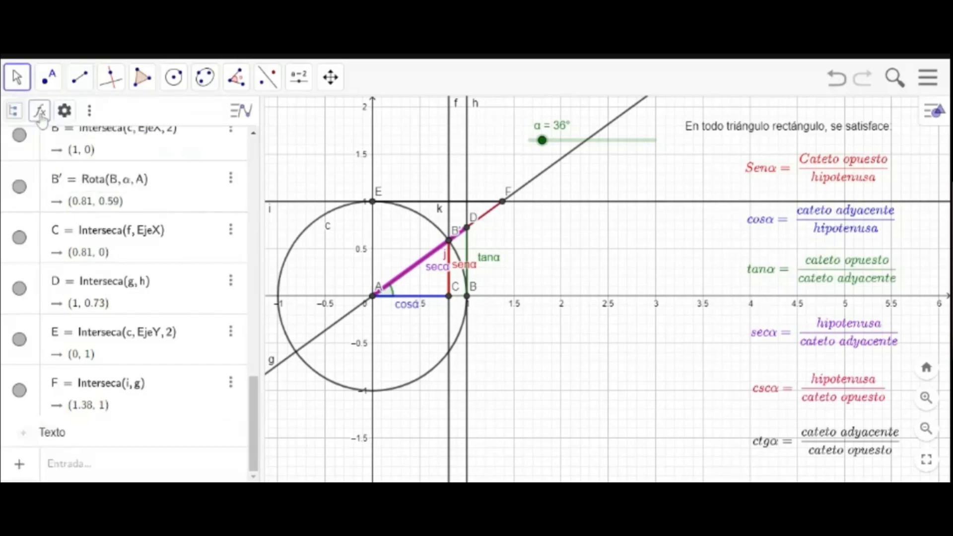
{"action": "right_click", "coordinate": [423, 205]}
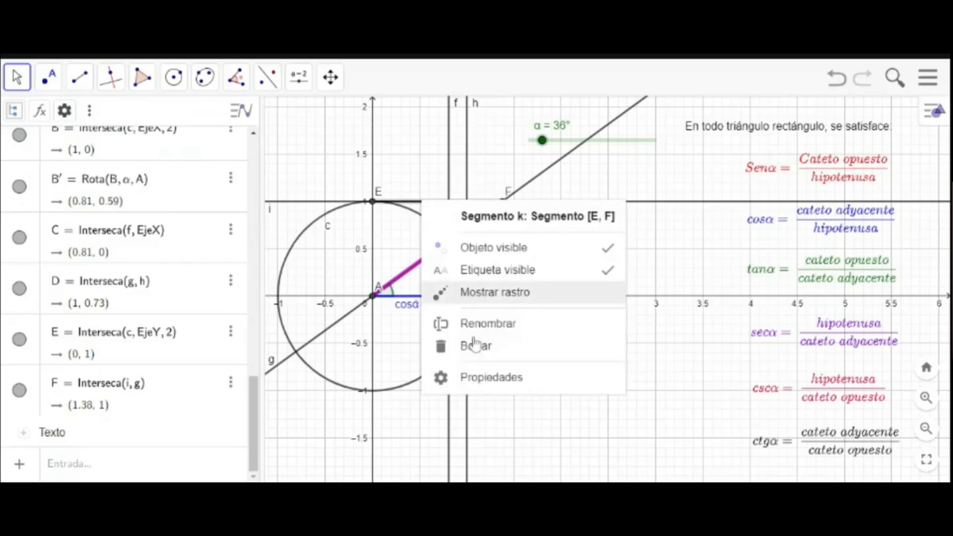
{"action": "left_click", "coordinate": [511, 387]}
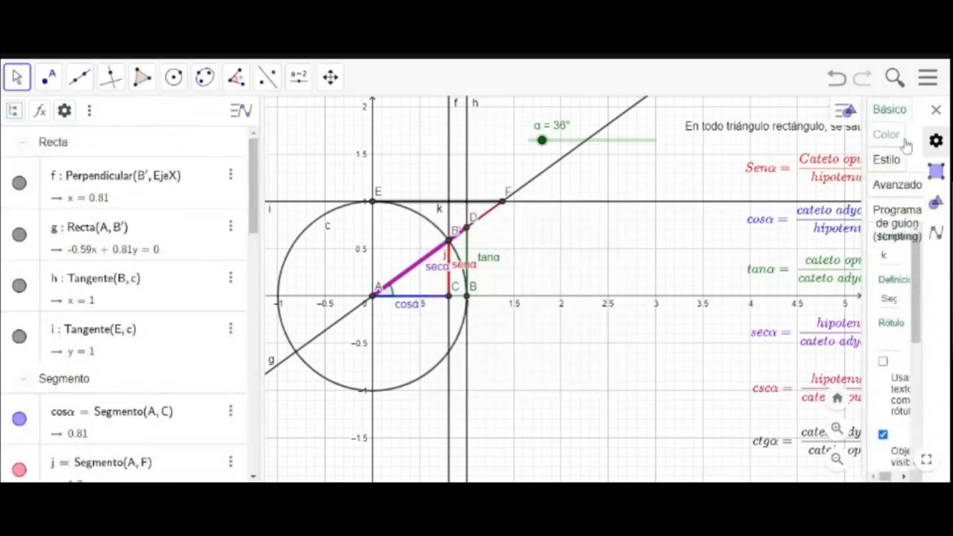
{"action": "left_click", "coordinate": [891, 161]}
{"action": "left_click", "coordinate": [904, 476]}
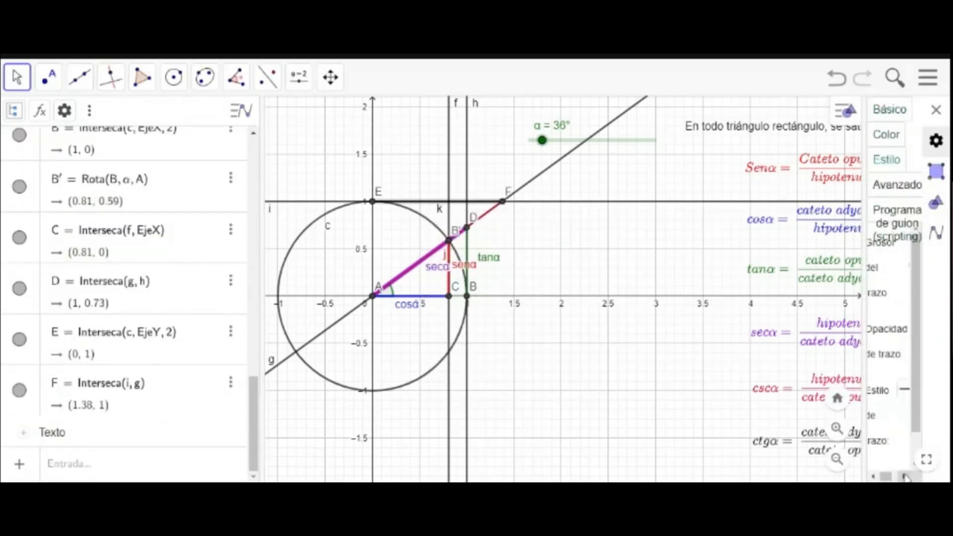
{"action": "left_click", "coordinate": [883, 267]}
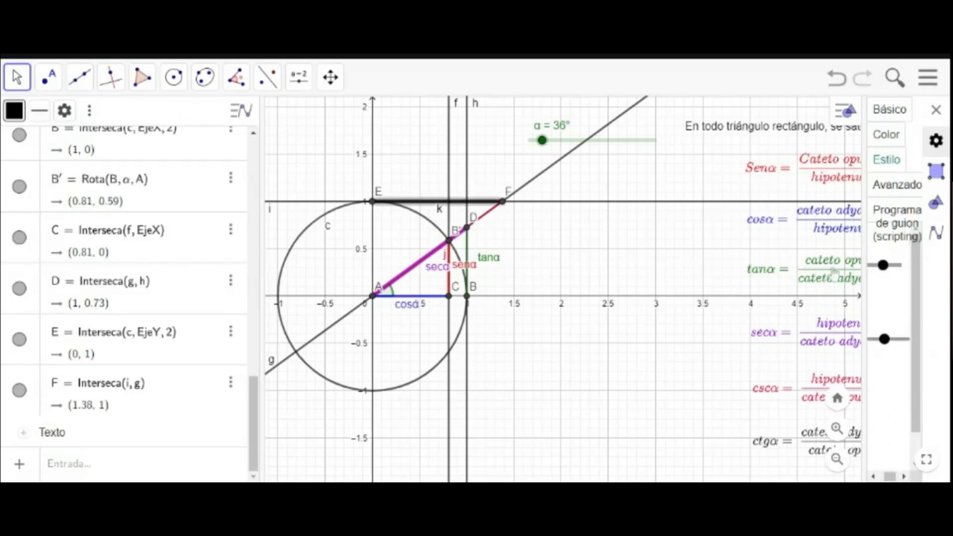
{"action": "left_click", "coordinate": [936, 109]}
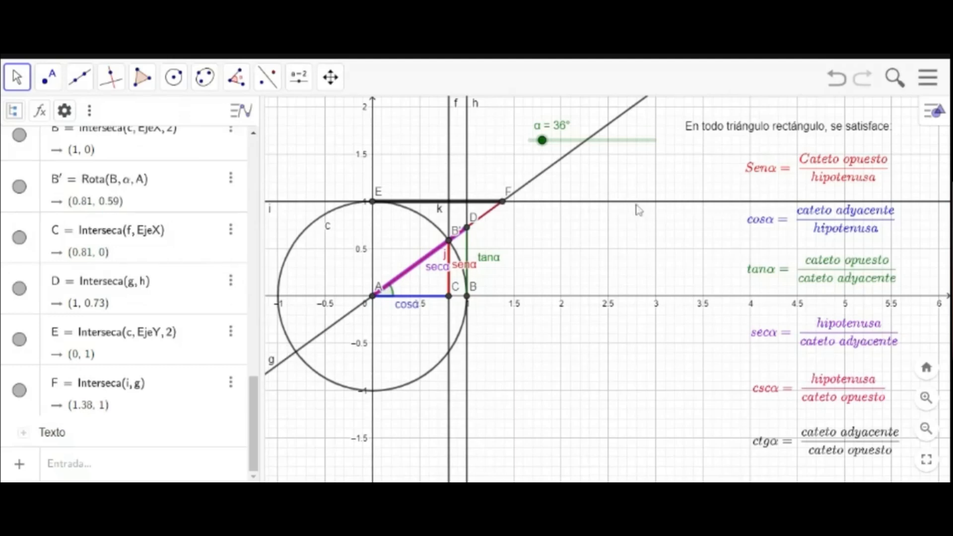
Hide the construction lines: tangents i and h, line g through A and B′, and vertical line f.
{"action": "right_click", "coordinate": [626, 202]}
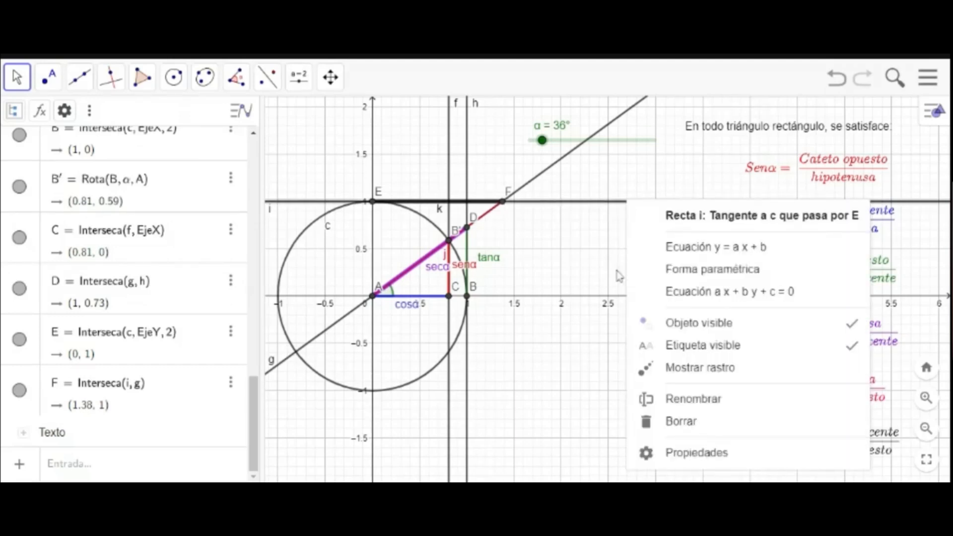
{"action": "left_click", "coordinate": [695, 324]}
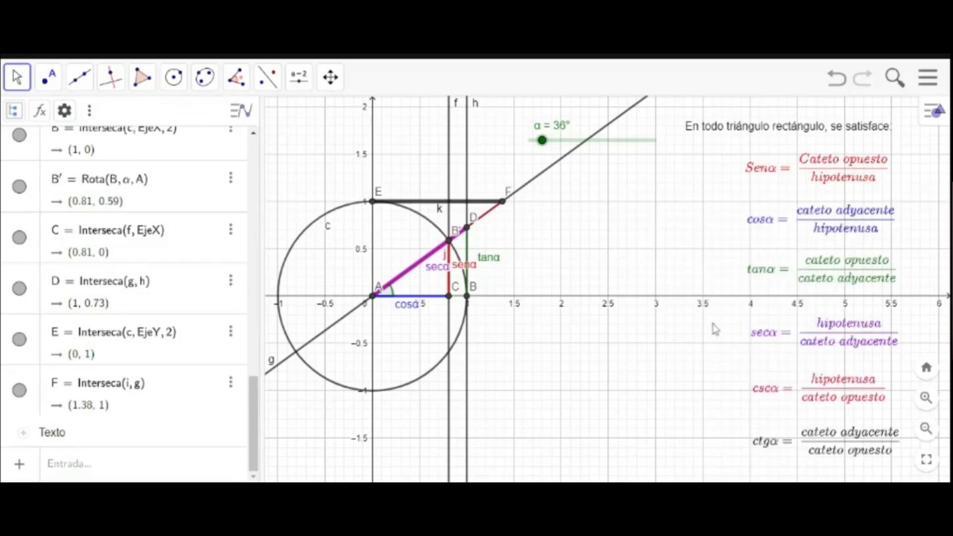
{"action": "right_click", "coordinate": [552, 168]}
{"action": "left_click", "coordinate": [611, 297]}
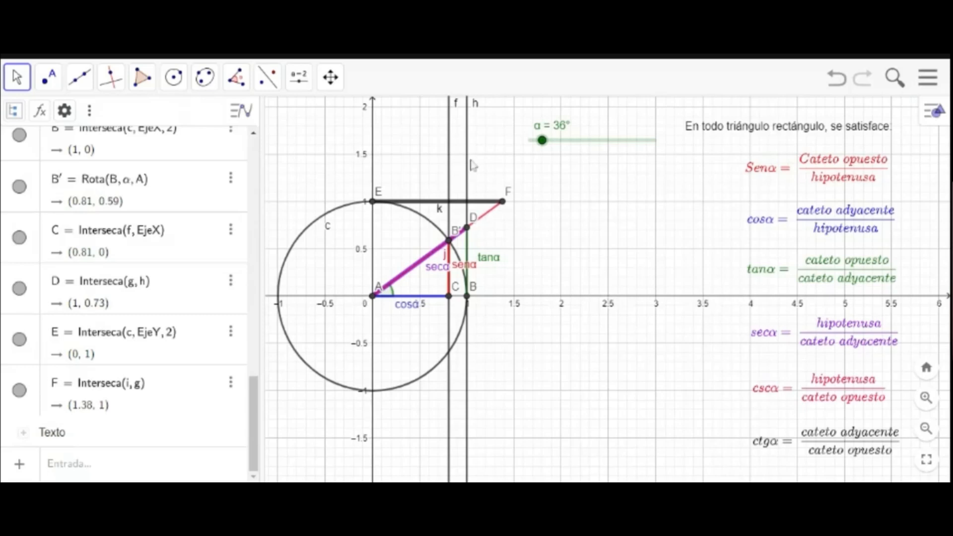
{"action": "right_click", "coordinate": [468, 165]}
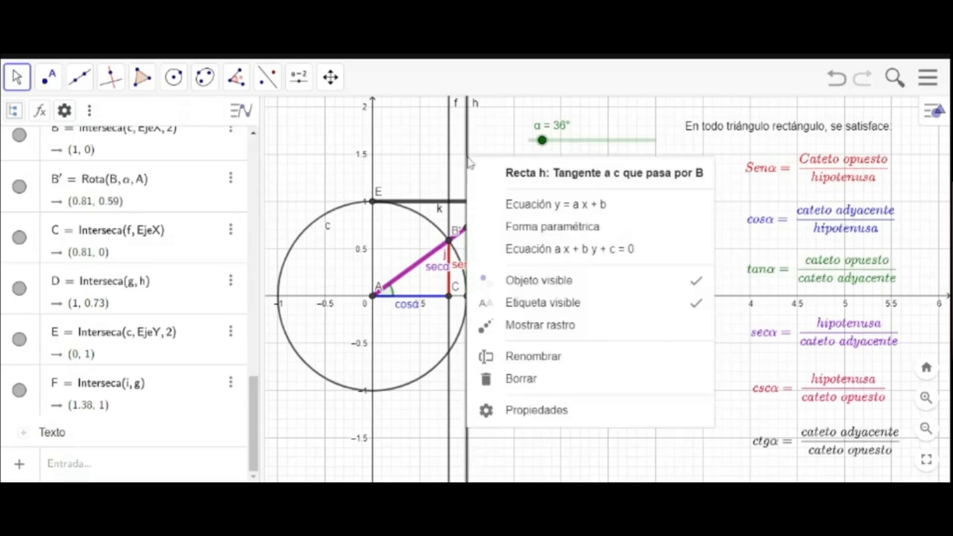
{"action": "left_click", "coordinate": [567, 289]}
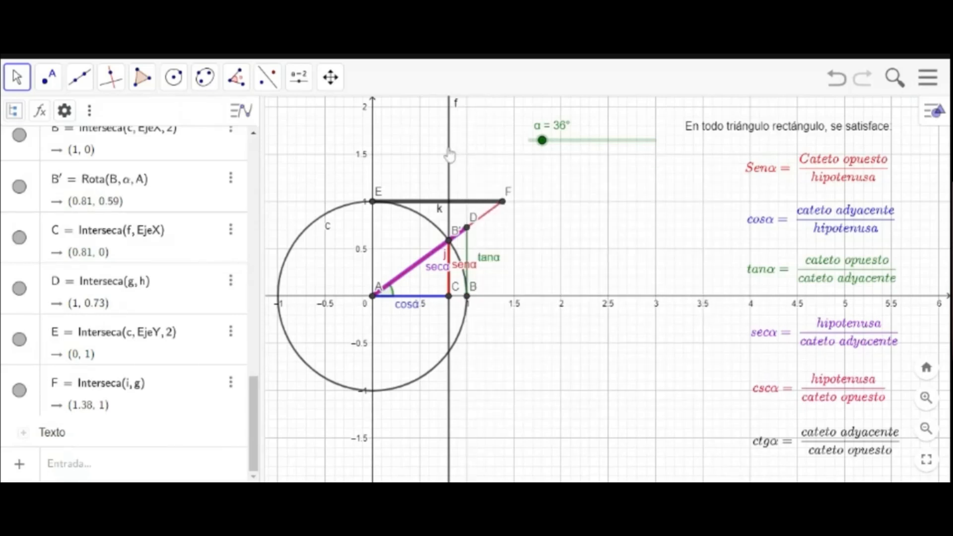
{"action": "right_click", "coordinate": [448, 150]}
{"action": "left_click", "coordinate": [544, 273]}
{"action": "left_click_drag", "start_coordinate": [542, 141], "coordinate": [542, 145]}
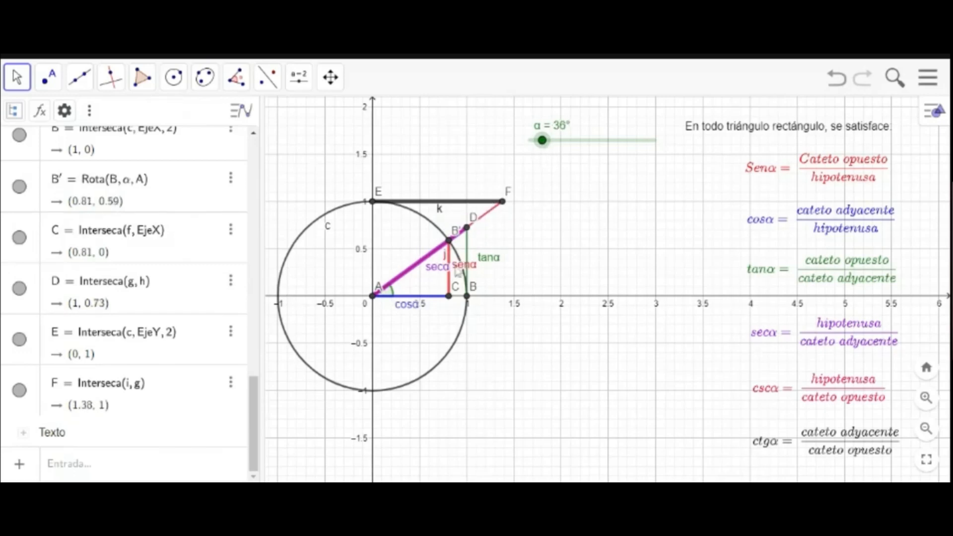
Rename segment AF as cscα and place its label beside the stretch between D and F.
{"action": "right_click", "coordinate": [492, 219]}
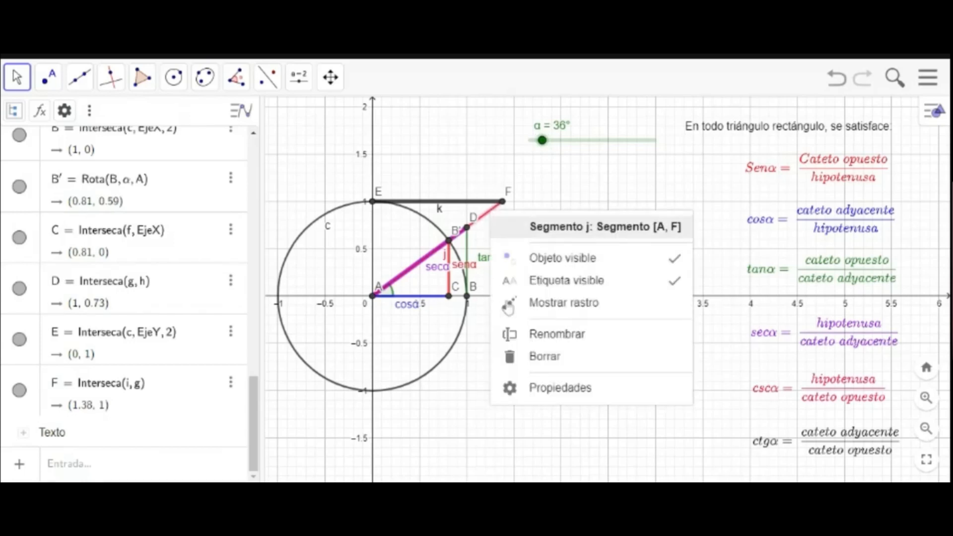
{"action": "left_click", "coordinate": [559, 343]}
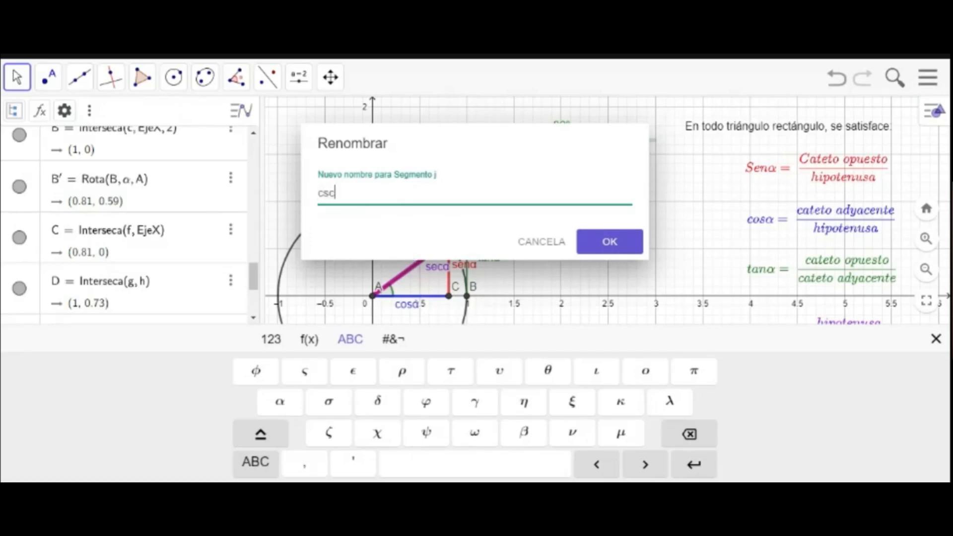
{"action": "type", "text": "csc"}
{"action": "left_click", "coordinate": [280, 401]}
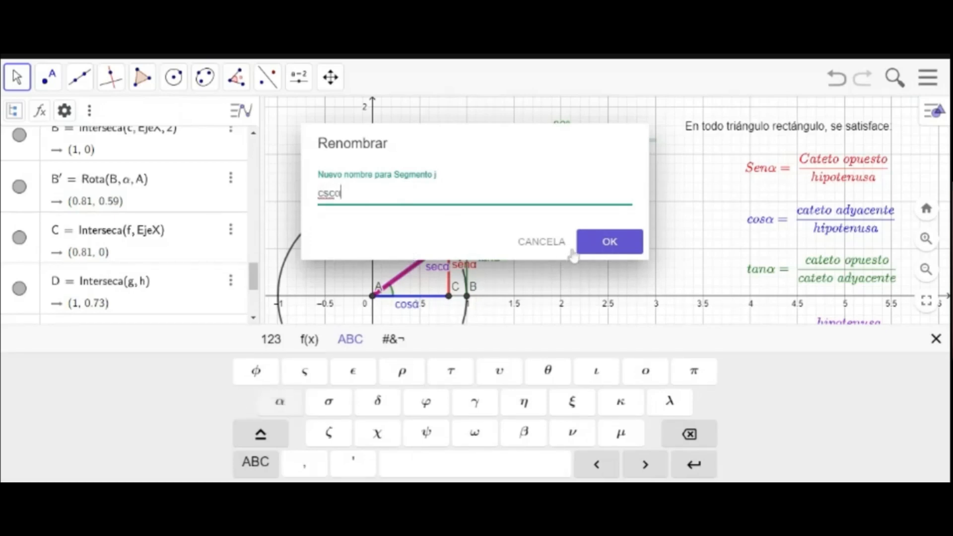
{"action": "left_click", "coordinate": [609, 242]}
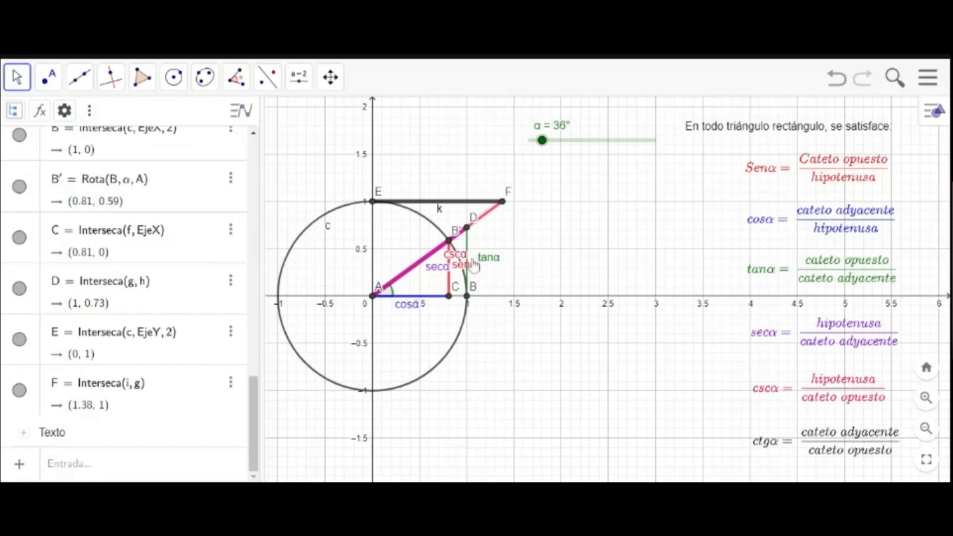
{"action": "left_click_drag", "start_coordinate": [461, 263], "coordinate": [504, 227]}
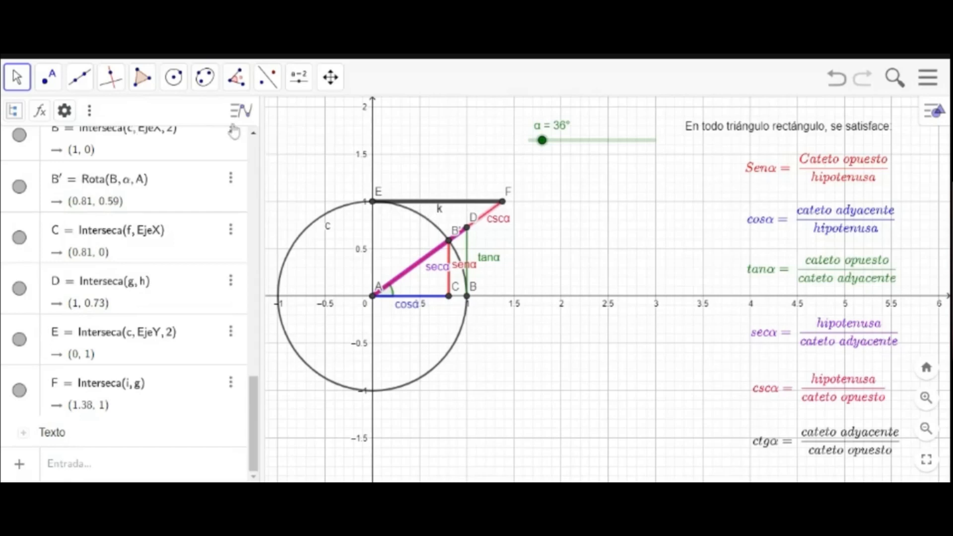
Rename segment EF as ctgα and place its label above the segment.
{"action": "right_click", "coordinate": [415, 202]}
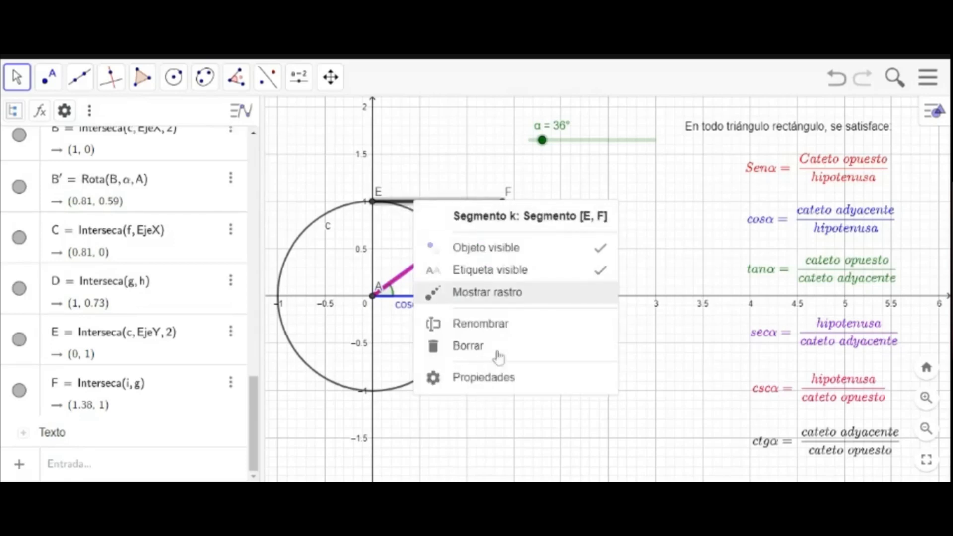
{"action": "left_click", "coordinate": [508, 328]}
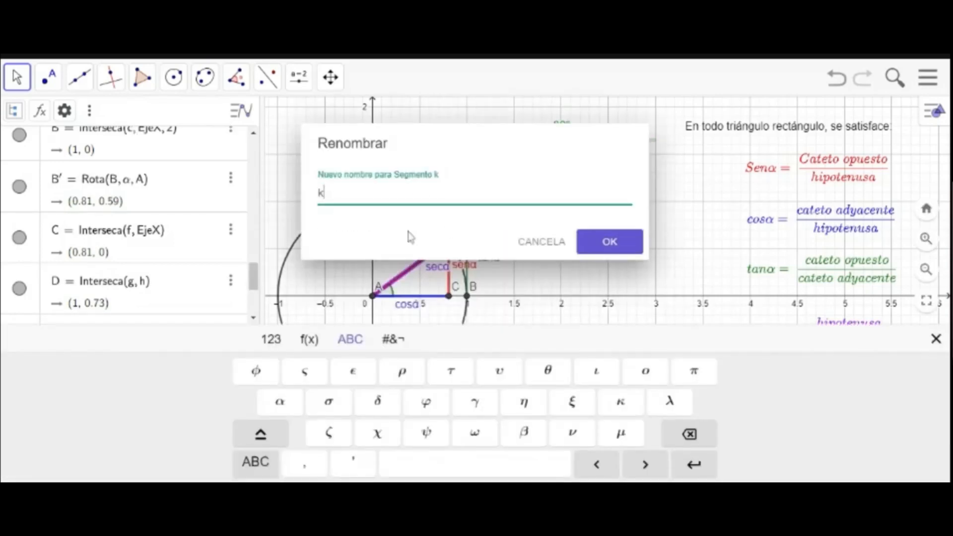
{"action": "type", "text": "ctg"}
{"action": "left_click", "coordinate": [279, 401]}
{"action": "left_click", "coordinate": [624, 254]}
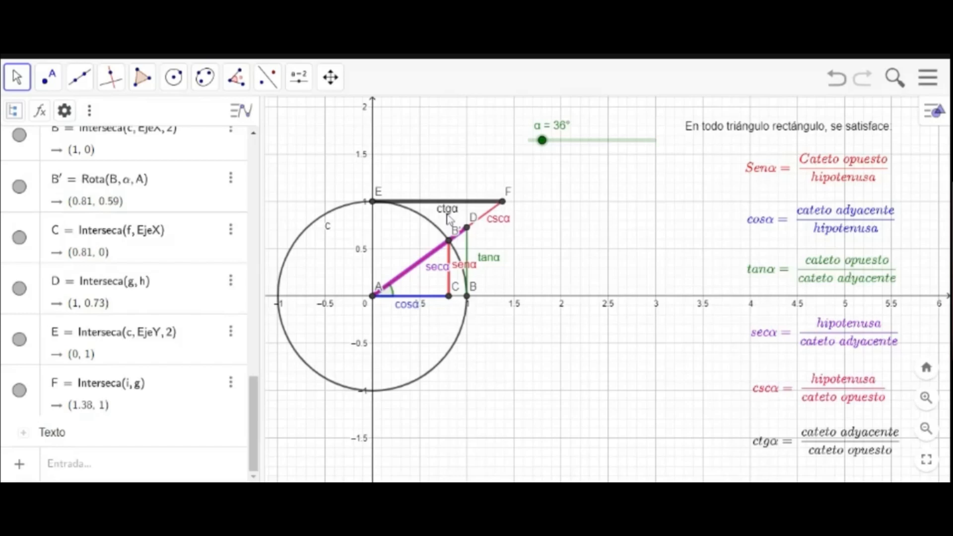
{"action": "left_click_drag", "start_coordinate": [448, 218], "coordinate": [440, 196]}
{"action": "left_click", "coordinate": [823, 171]}
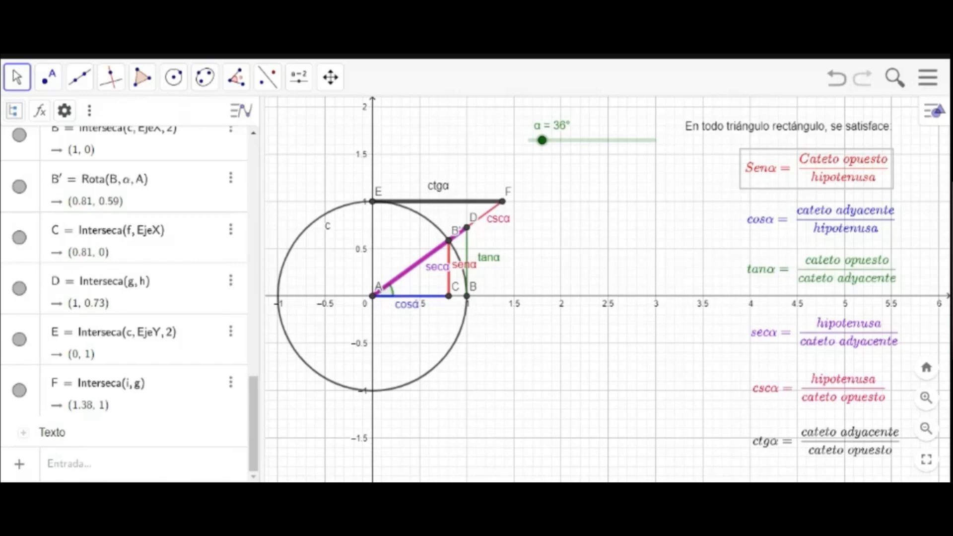
Move the angle slider α to 134° and back to 37° to compare the segments in two quadrants.
{"action": "left_click_drag", "start_coordinate": [542, 140], "coordinate": [577, 145]}
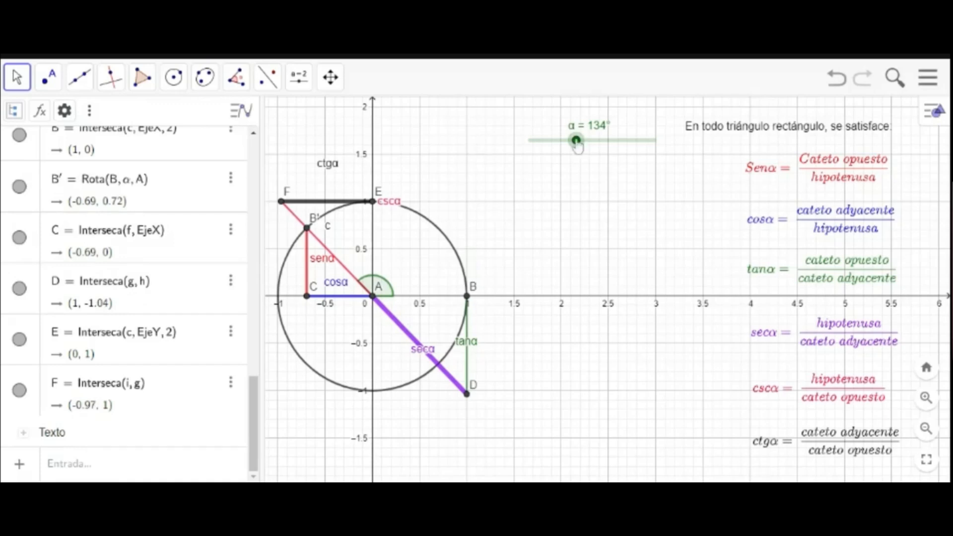
{"action": "left_click_drag", "start_coordinate": [578, 148], "coordinate": [544, 151]}
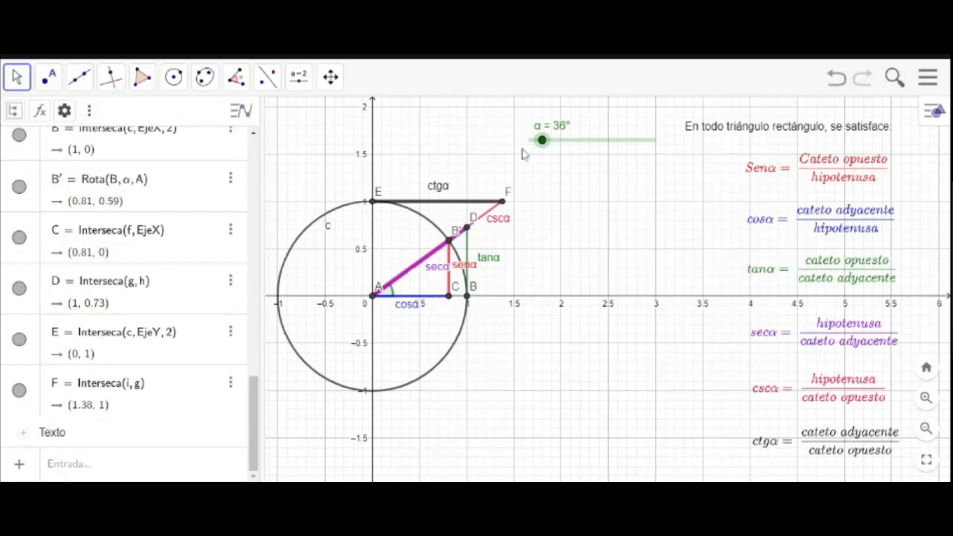
{"action": "left_click", "coordinate": [545, 149]}
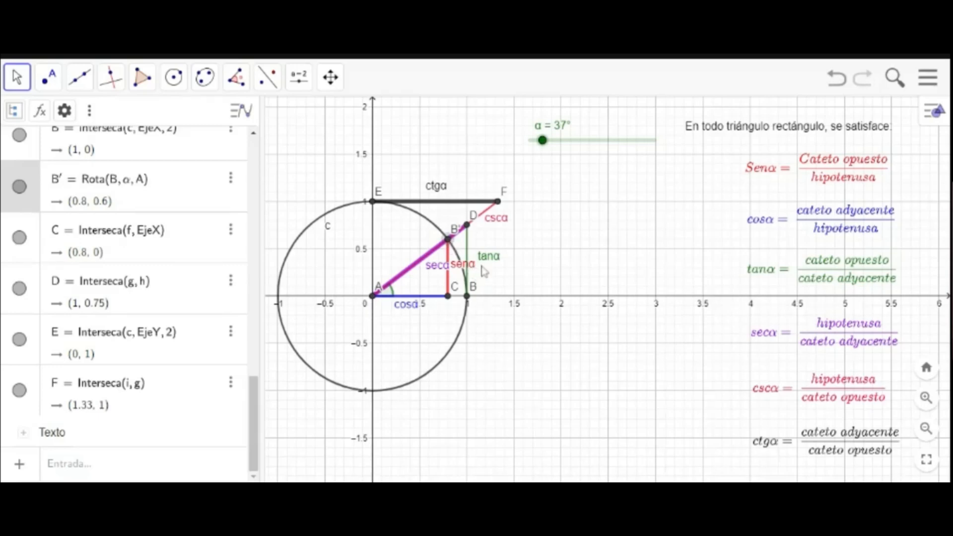
Examine the ratio segments in the fourth quadrant with α at 302° and 312°, then return α to 54°.
{"action": "left_click_drag", "start_coordinate": [542, 141], "coordinate": [627, 141]}
{"action": "left_click_drag", "start_coordinate": [624, 141], "coordinate": [636, 142]}
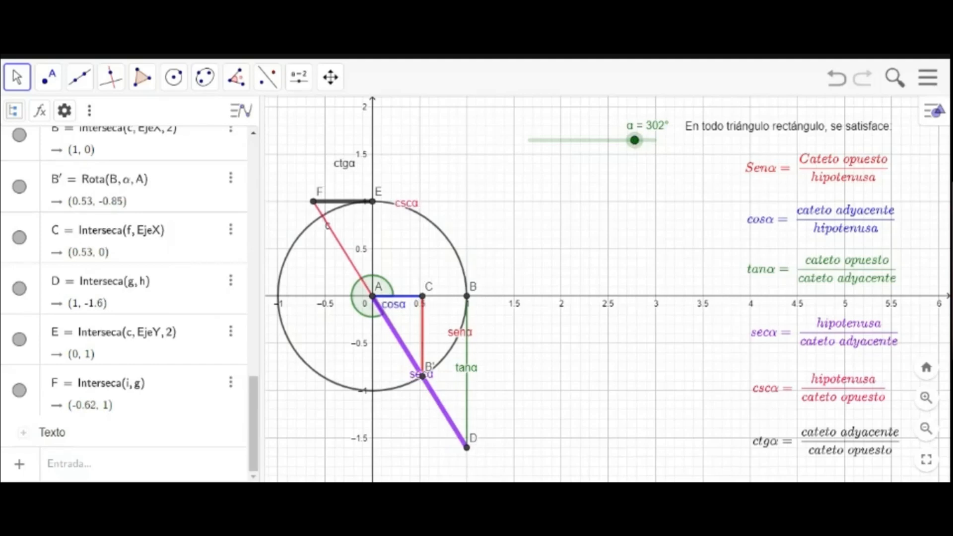
{"action": "left_click_drag", "start_coordinate": [635, 140], "coordinate": [638, 140]}
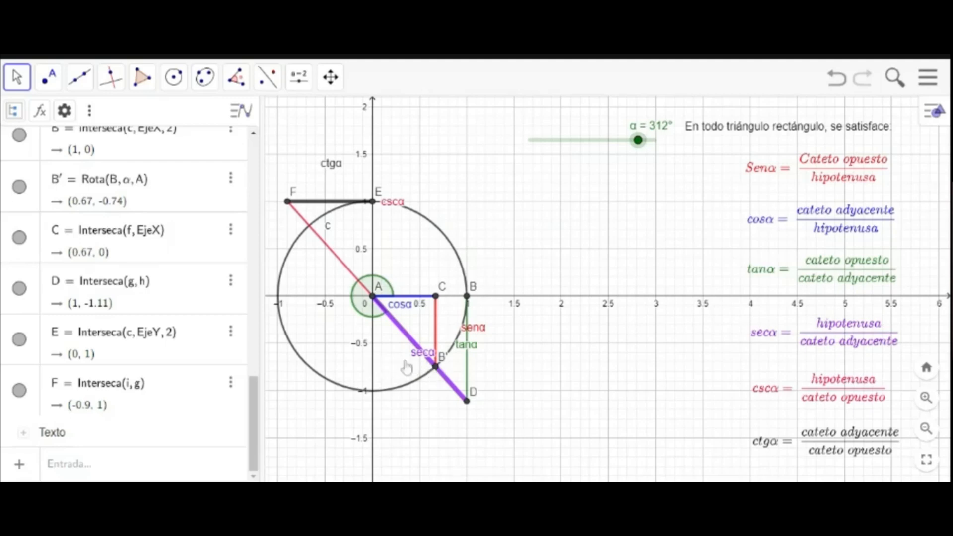
{"action": "left_click_drag", "start_coordinate": [638, 141], "coordinate": [548, 155]}
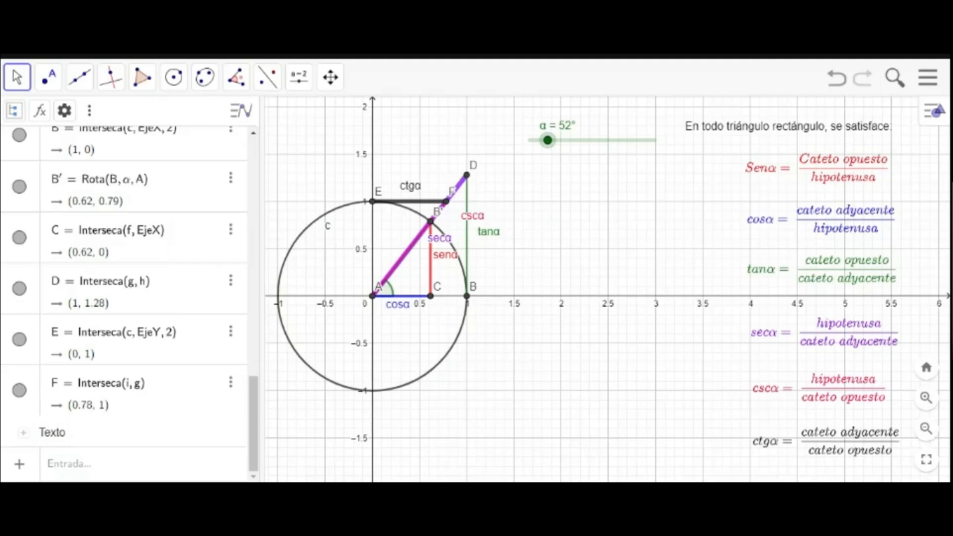
{"action": "left_click_drag", "start_coordinate": [550, 145], "coordinate": [548, 144]}
{"action": "left_click_drag", "start_coordinate": [431, 211], "coordinate": [429, 217]}
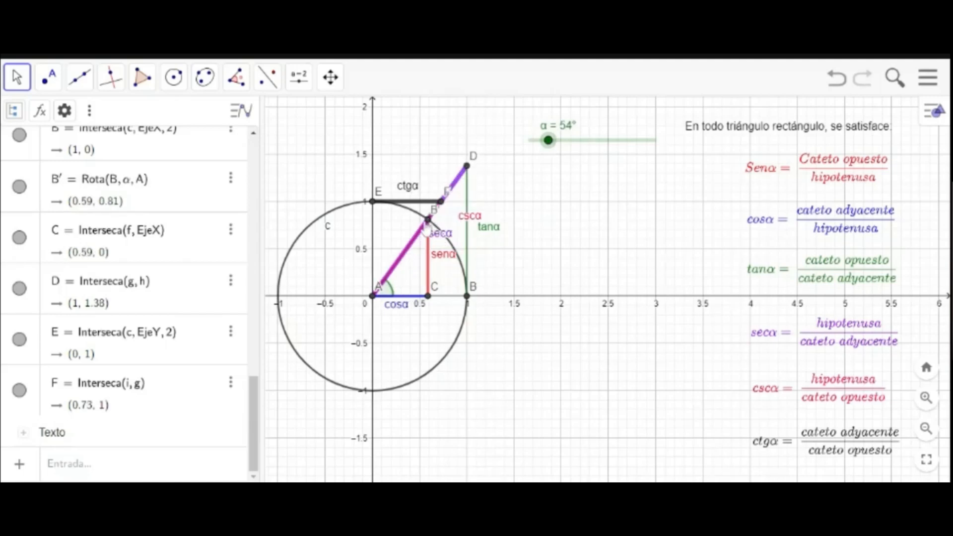
Step the angle slider α through 134°, 224° and 300° and back to 72° to examine sine and cosine in each quadrant.
{"action": "left_click_drag", "start_coordinate": [549, 142], "coordinate": [576, 143]}
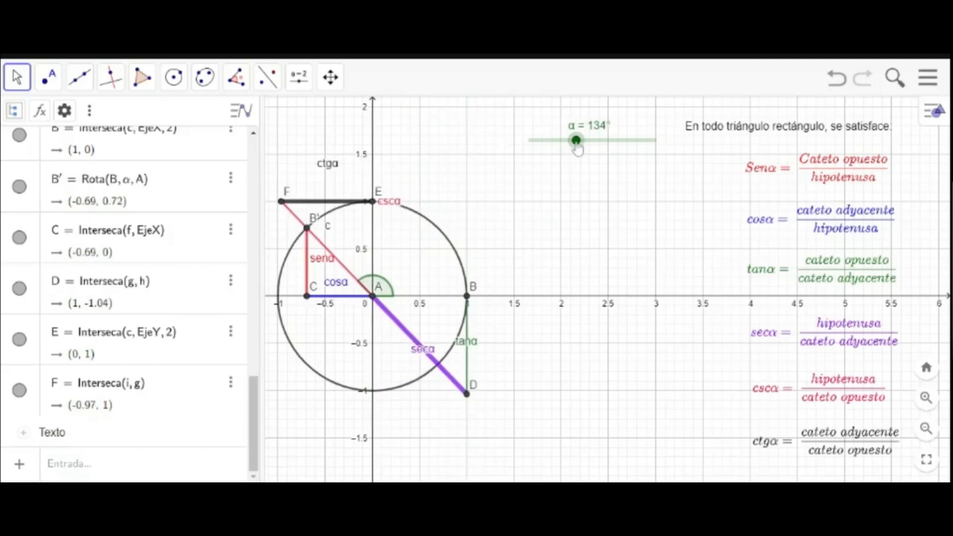
{"action": "left_click_drag", "start_coordinate": [576, 140], "coordinate": [609, 141]}
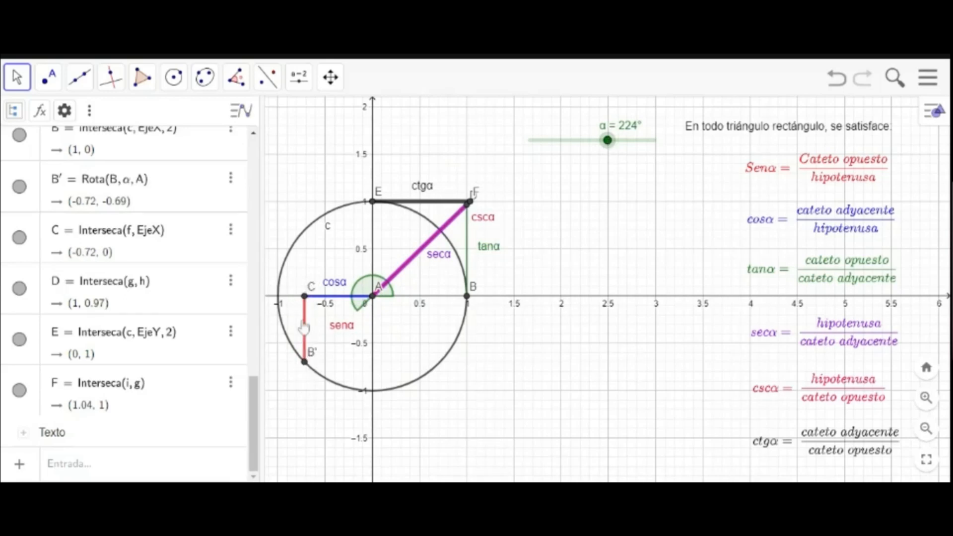
{"action": "left_click", "coordinate": [616, 142]}
{"action": "left_click_drag", "start_coordinate": [618, 144], "coordinate": [636, 141]}
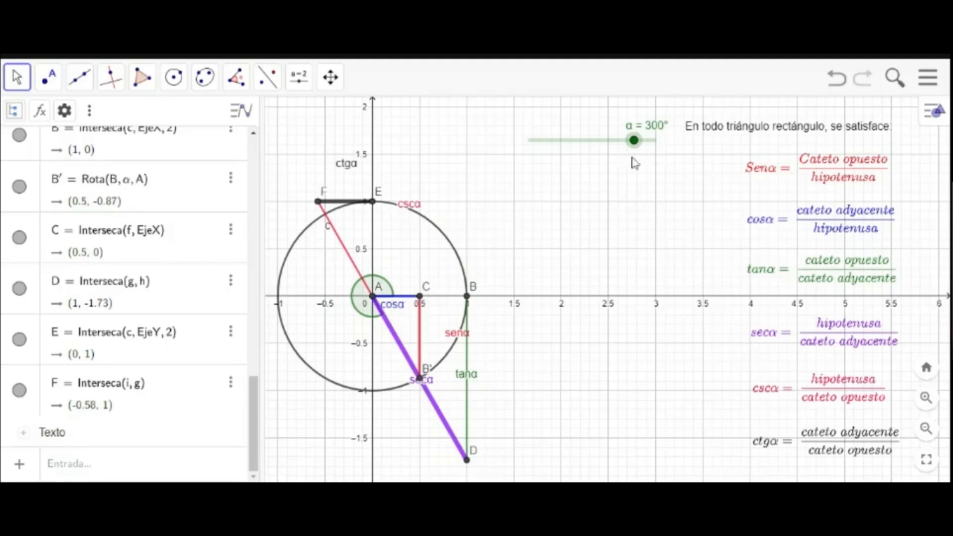
{"action": "left_click_drag", "start_coordinate": [633, 140], "coordinate": [556, 152]}
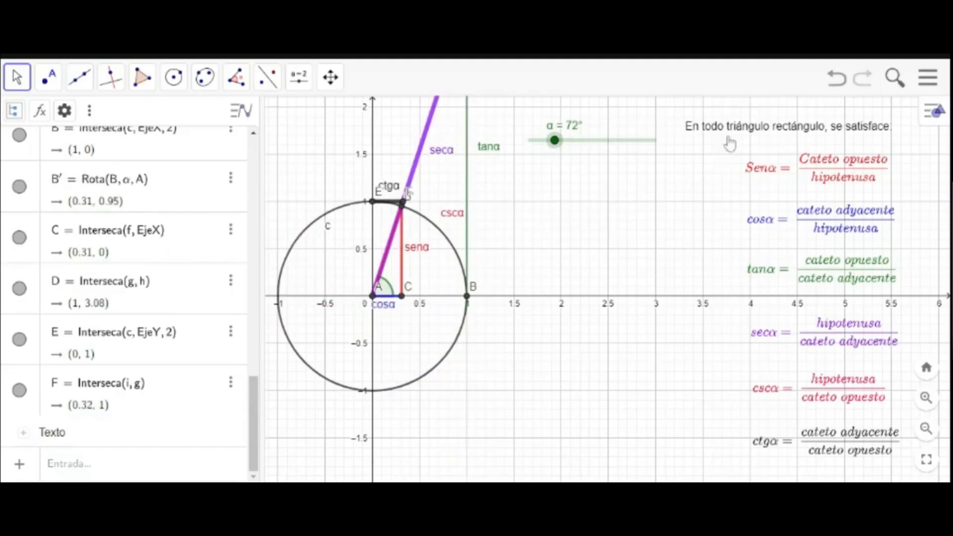
Change the heading above the formulas to "En general, se satisface:" and set the angle slider α to 42°.
{"action": "double_click", "coordinate": [809, 131]}
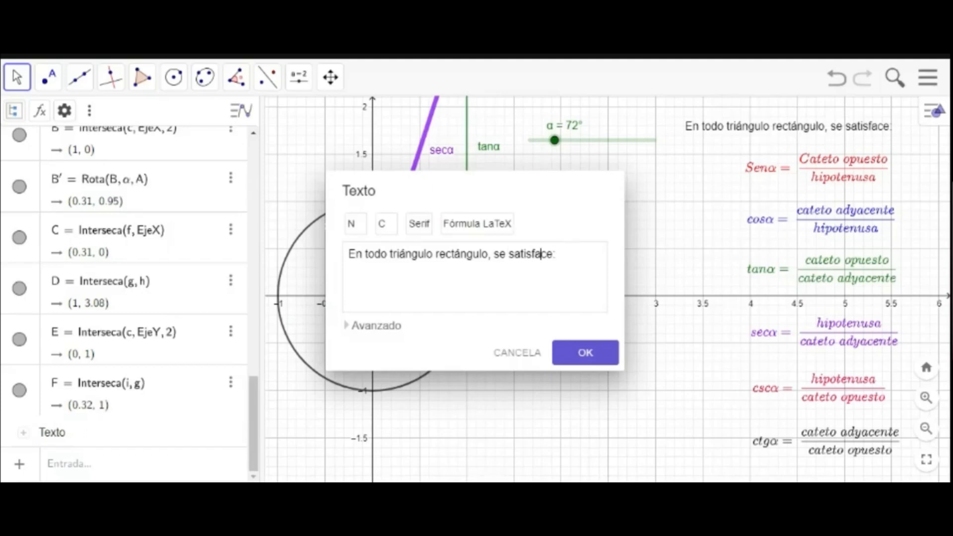
{"action": "key", "text": "ctrl+a"}
{"action": "type", "text": "E"}
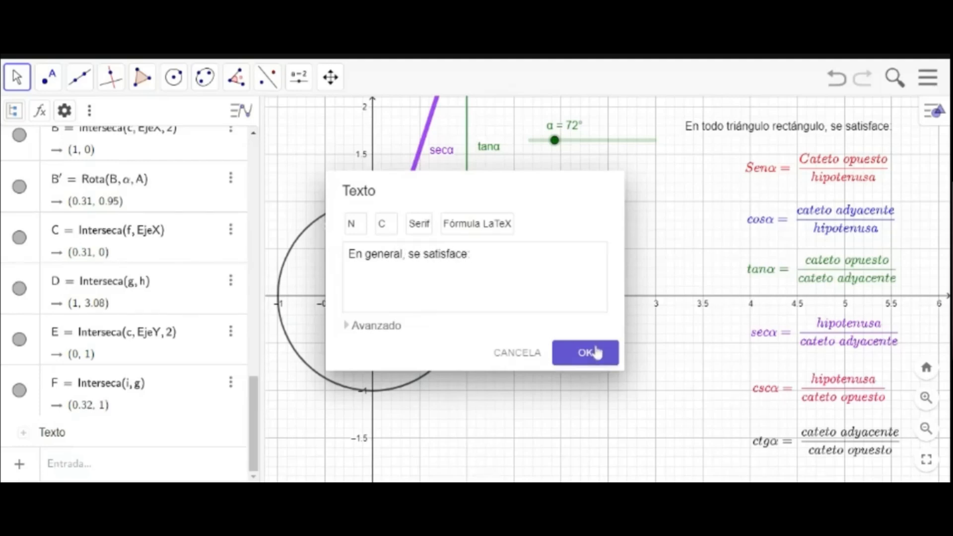
{"action": "left_click", "coordinate": [577, 355]}
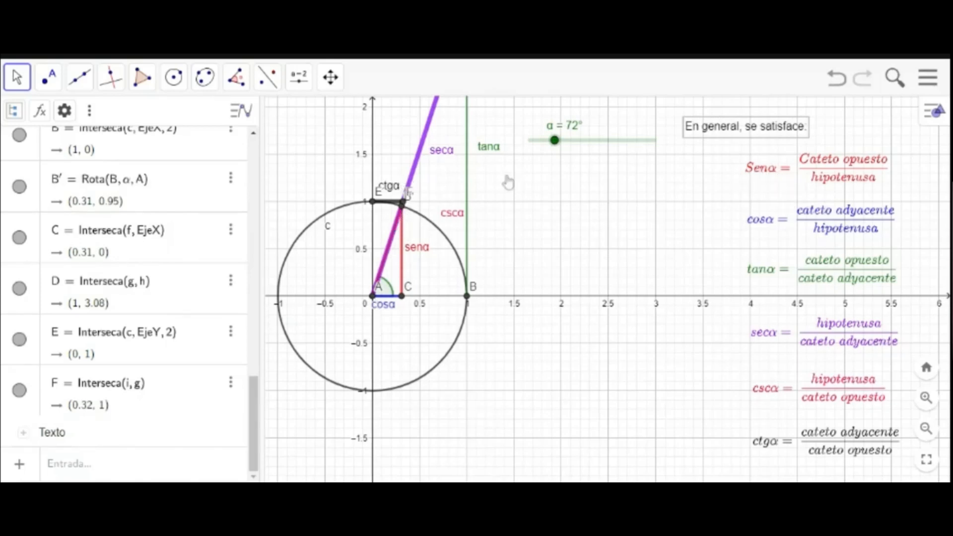
{"action": "left_click_drag", "start_coordinate": [554, 141], "coordinate": [544, 141]}
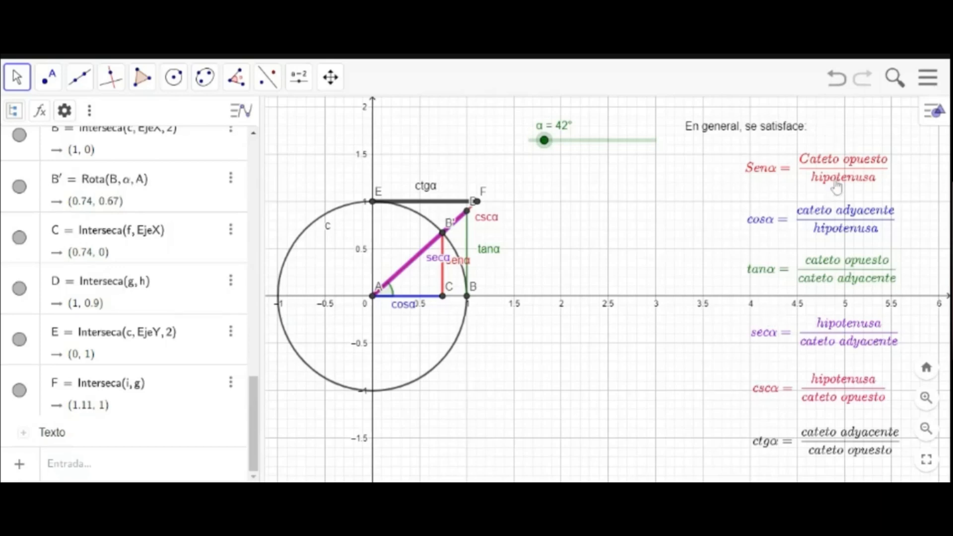
Rewrite the Senα formula's fraction as "ordenada" over "radio".
{"action": "double_click", "coordinate": [852, 171]}
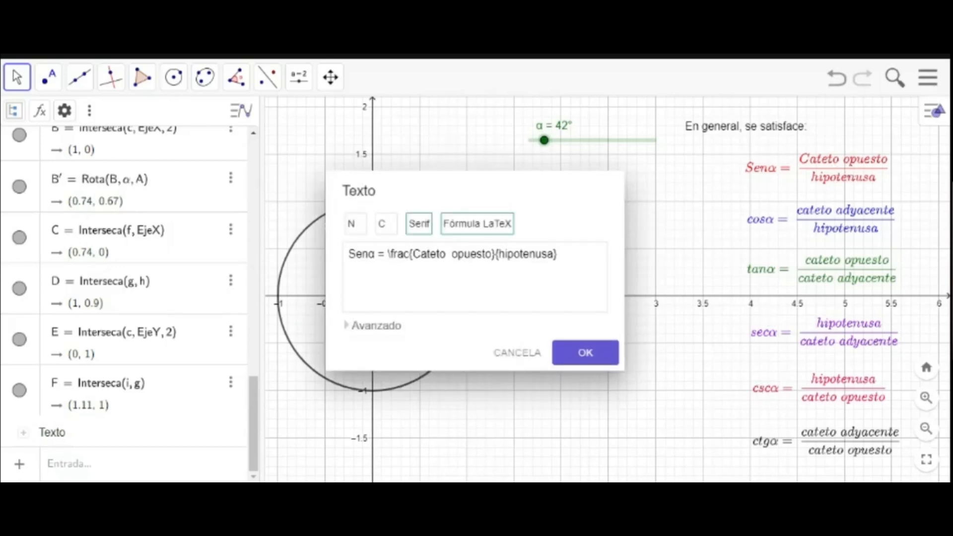
{"action": "left_click_drag", "start_coordinate": [411, 253], "coordinate": [481, 253]}
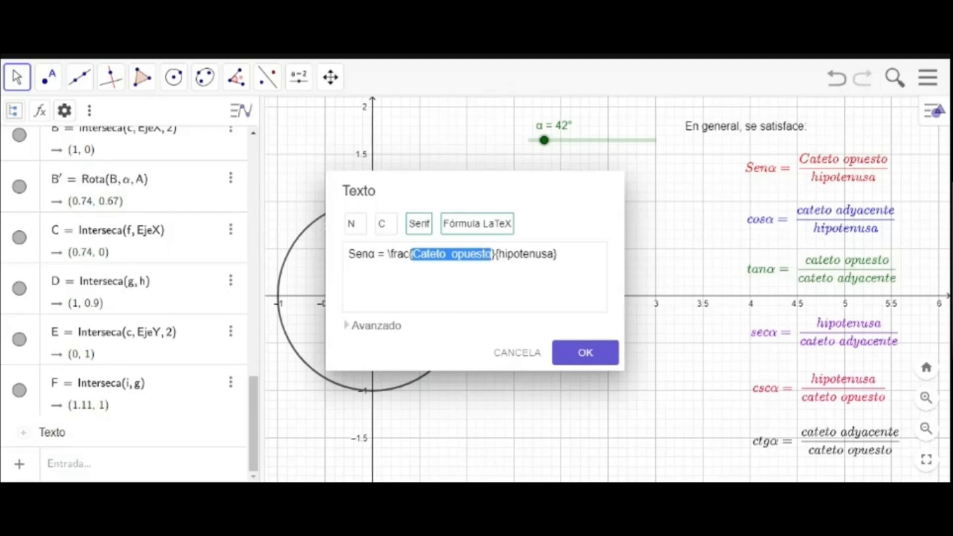
{"action": "key", "text": "BackSpace"}
{"action": "type", "text": "orde"}
{"action": "type", "text": "nada"}
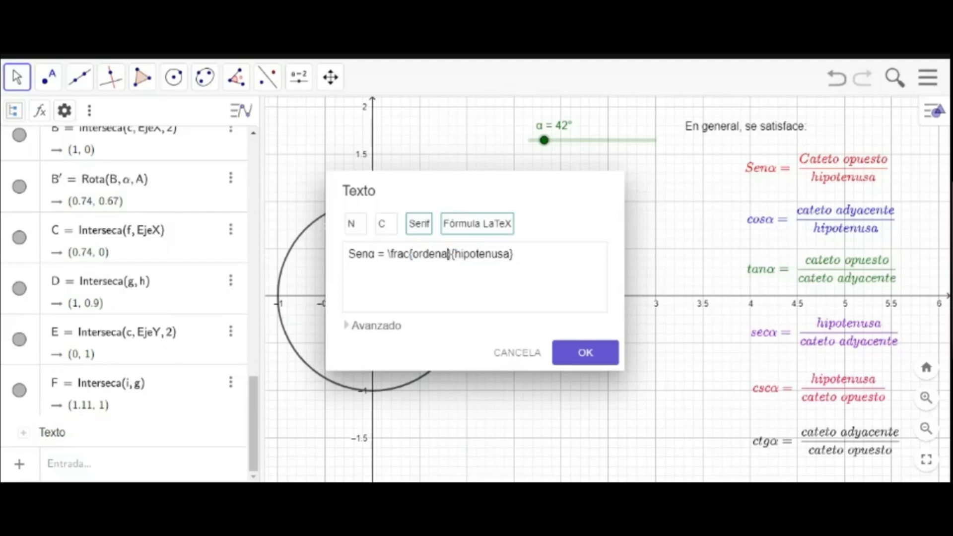
{"action": "left_click_drag", "start_coordinate": [465, 254], "coordinate": [516, 254]}
{"action": "type", "text": "rad"}
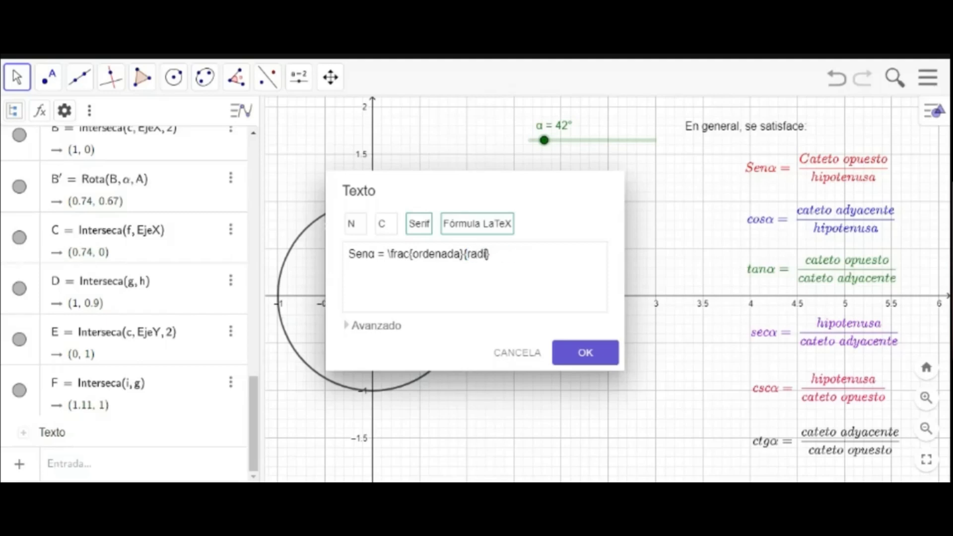
{"action": "left_click", "coordinate": [594, 356]}
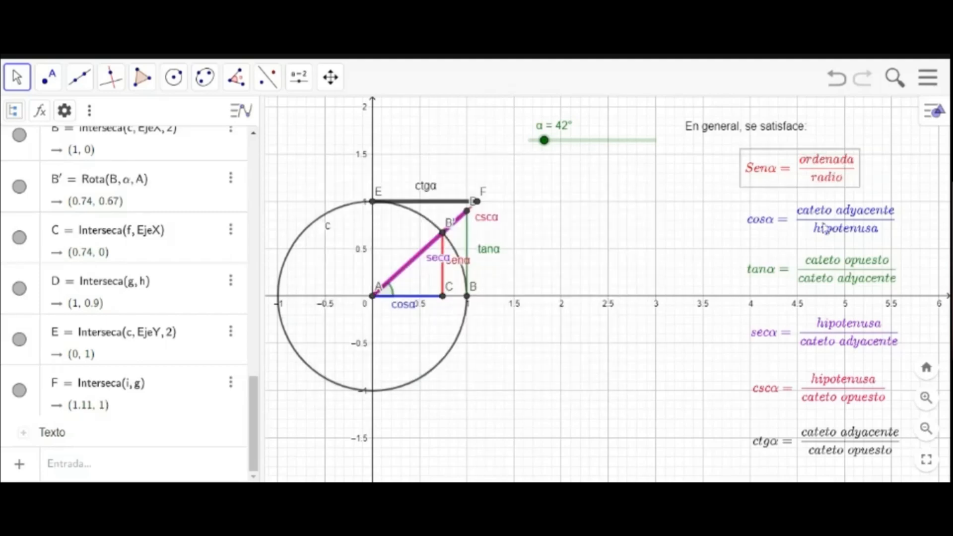
Rewrite the cosα formula's fraction as "abscisa" over "radio".
{"action": "double_click", "coordinate": [839, 216]}
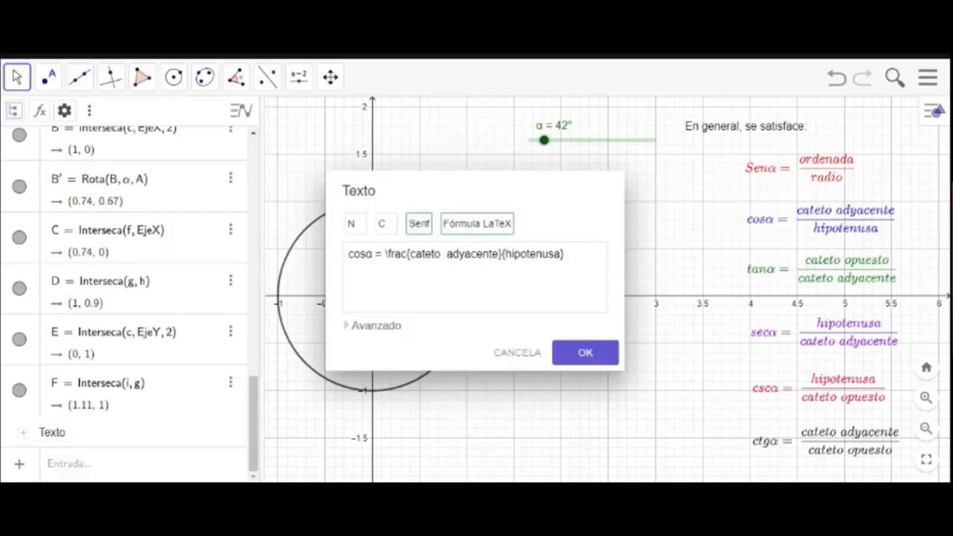
{"action": "left_click_drag", "start_coordinate": [410, 253], "coordinate": [488, 253]}
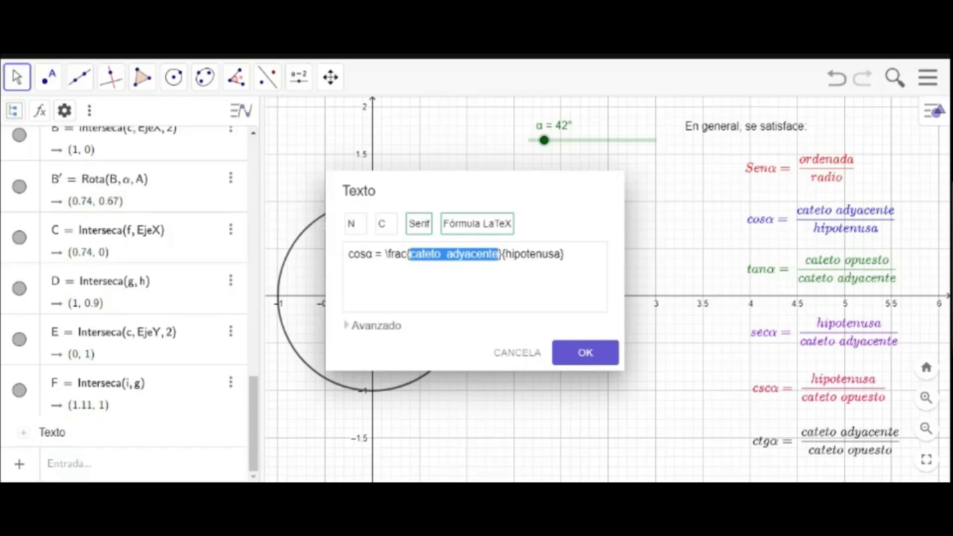
{"action": "type", "text": "abscisa"}
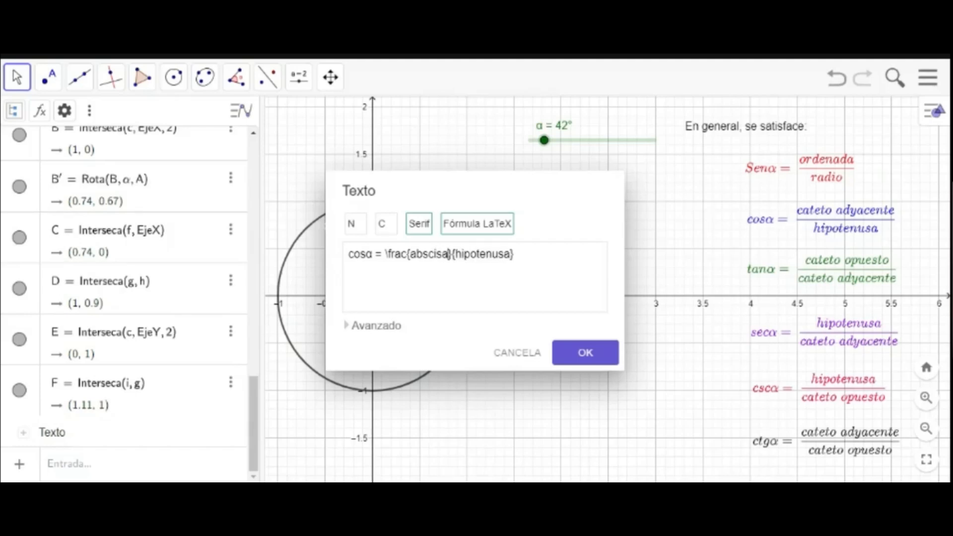
{"action": "left_click_drag", "start_coordinate": [457, 254], "coordinate": [511, 254]}
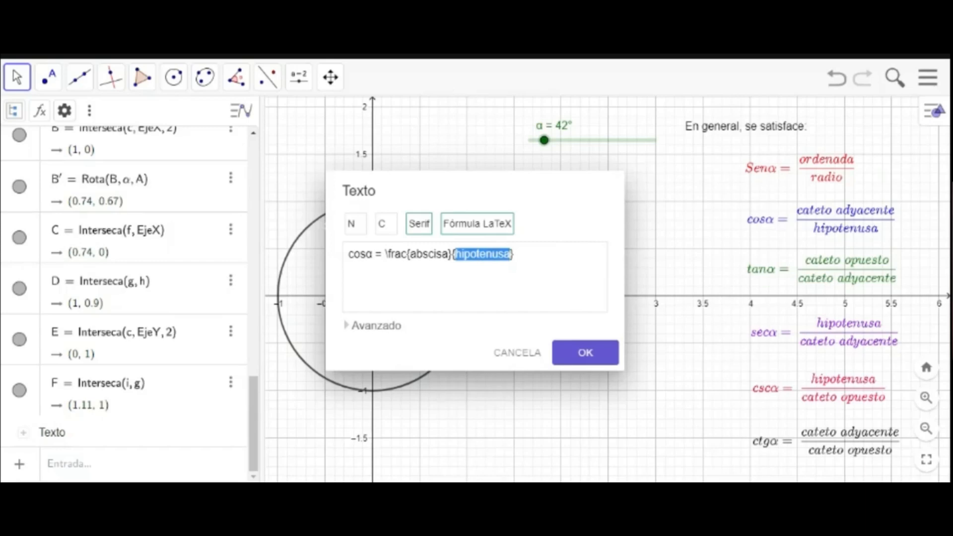
{"action": "type", "text": "radio"}
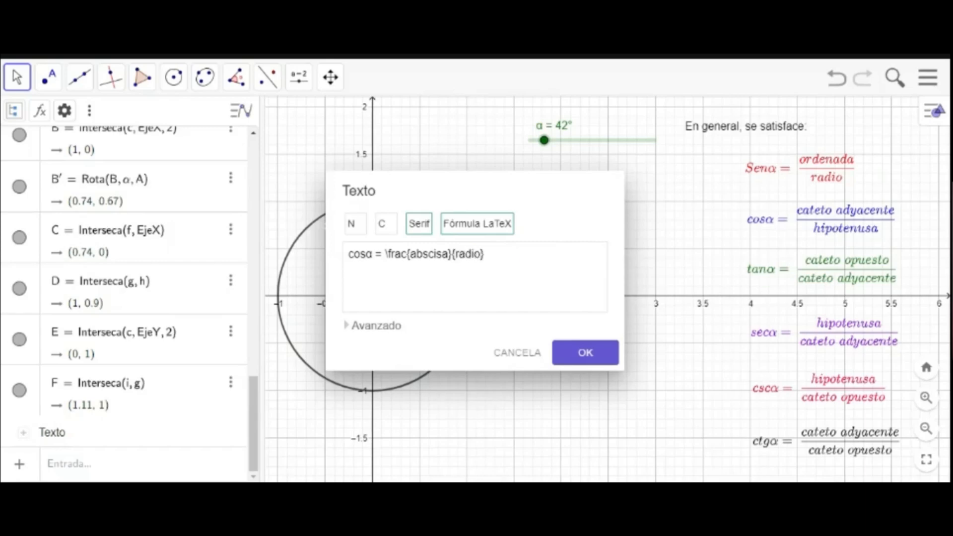
{"action": "left_click", "coordinate": [598, 357]}
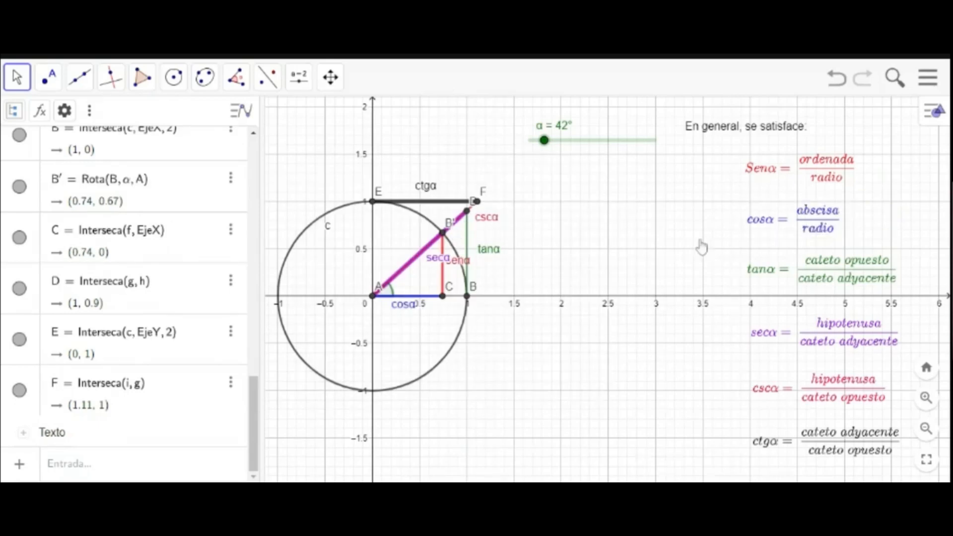
Rewrite the tanα formula's fraction as "ordenada" over "abscisa".
{"action": "double_click", "coordinate": [847, 277]}
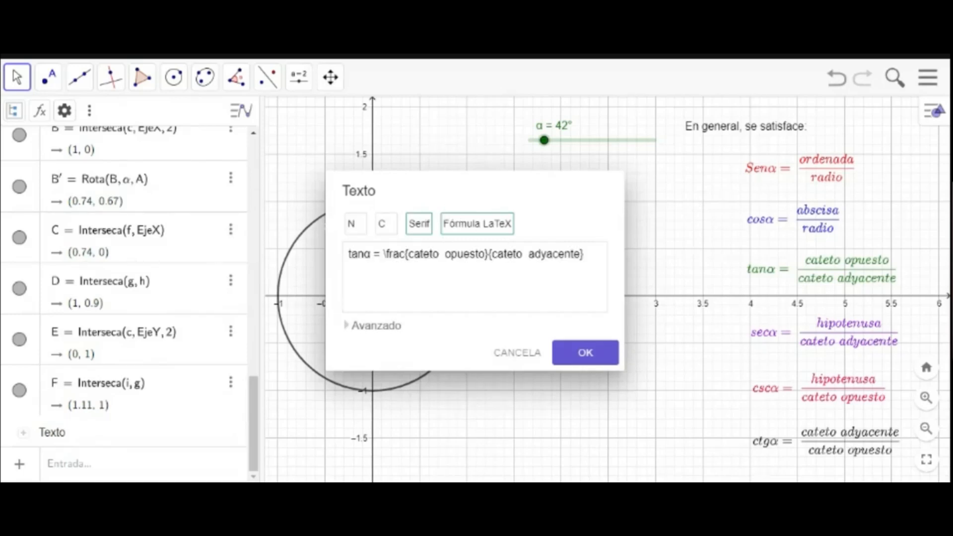
{"action": "left_click_drag", "start_coordinate": [406, 253], "coordinate": [475, 253]}
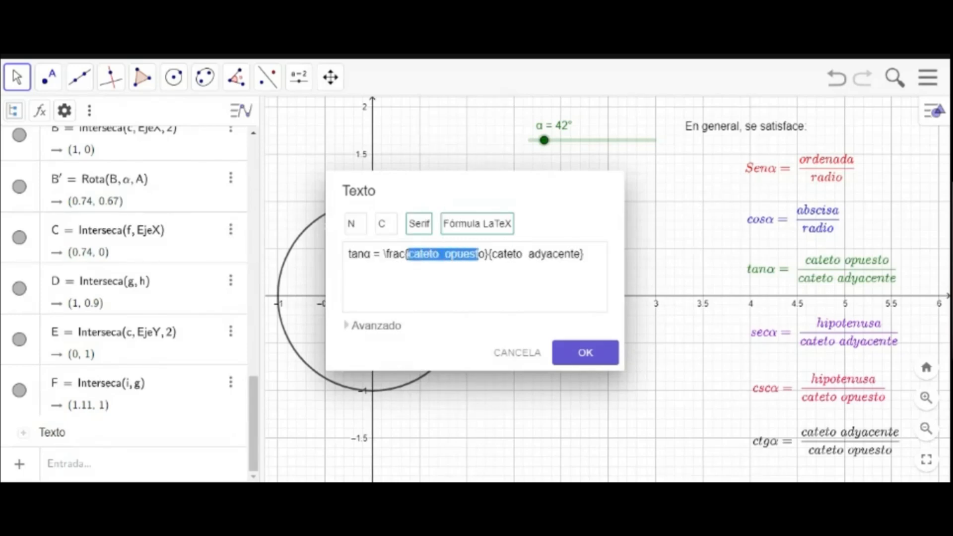
{"action": "type", "text": "ordenada"}
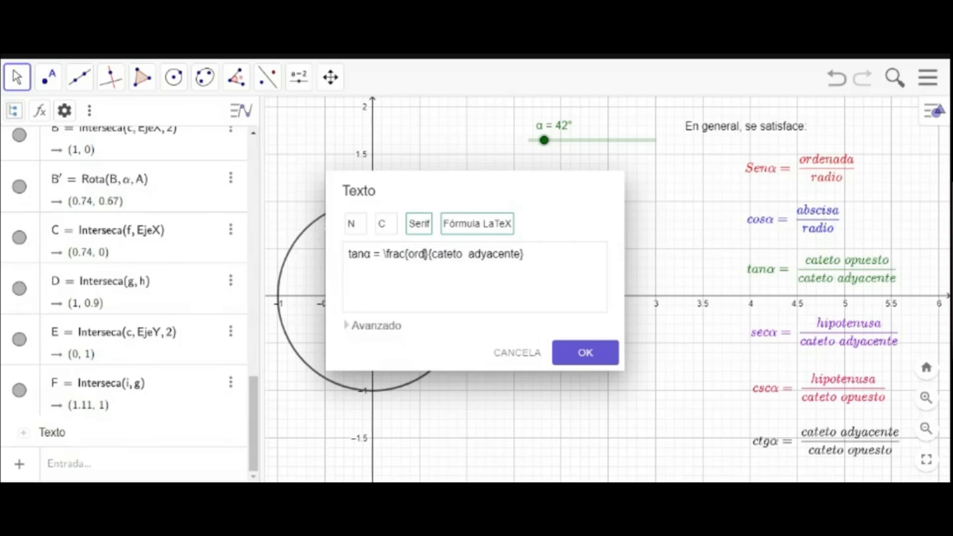
{"action": "left_click_drag", "start_coordinate": [461, 254], "coordinate": [553, 253]}
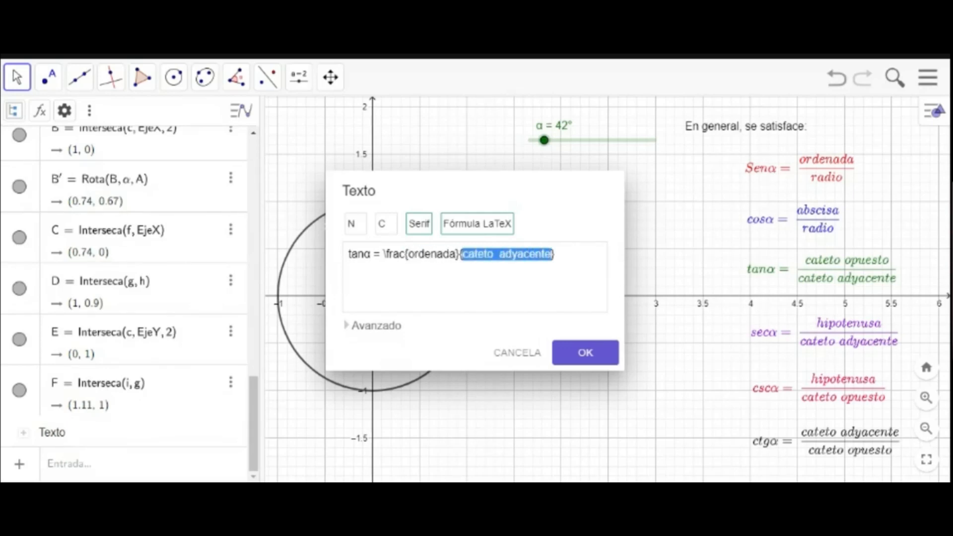
{"action": "type", "text": "abscisa"}
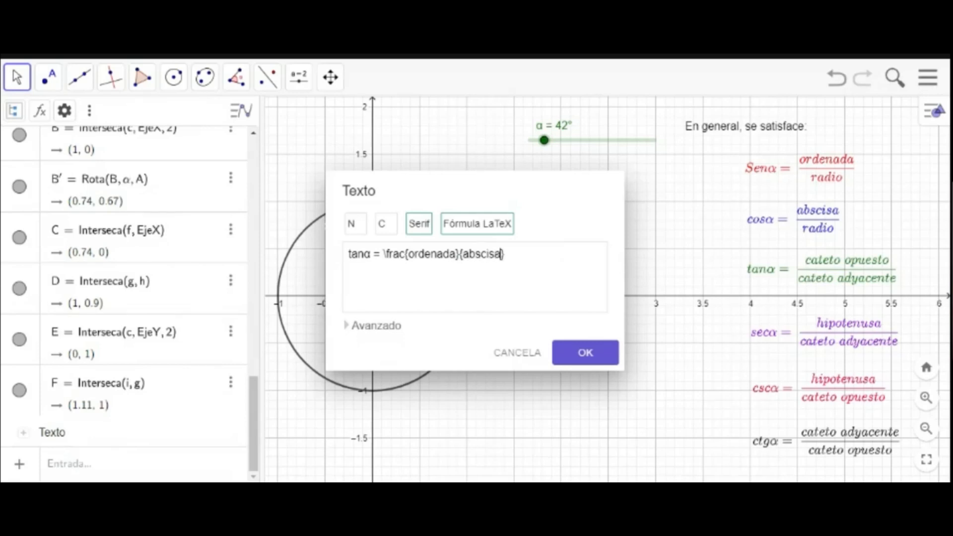
{"action": "left_click", "coordinate": [603, 357]}
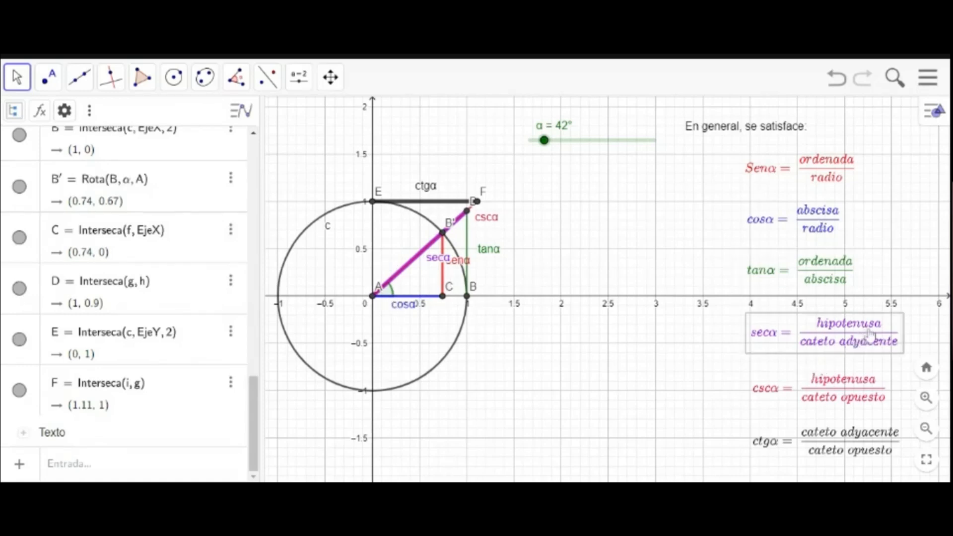
Rewrite the secα formula's fraction as "radio" over "abscisa".
{"action": "right_click", "coordinate": [829, 337]}
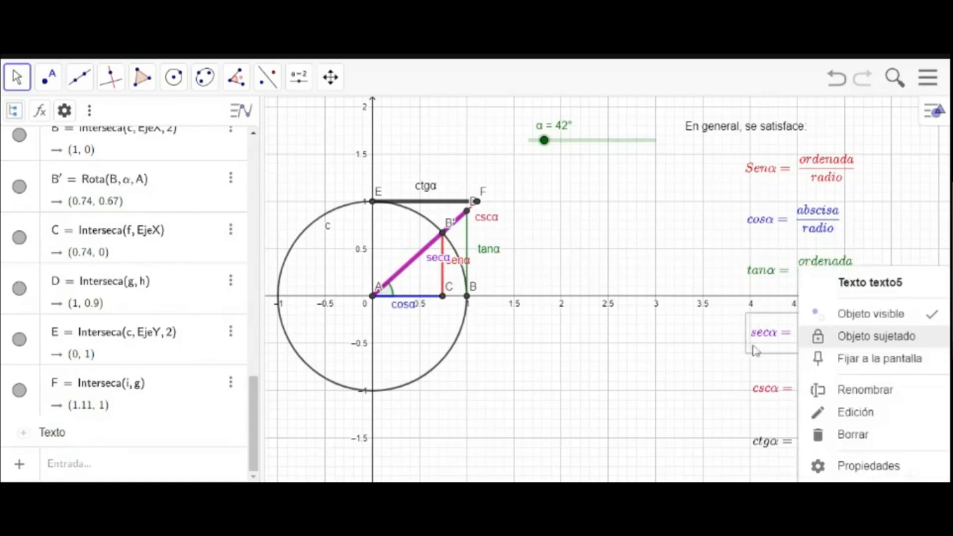
{"action": "left_click", "coordinate": [783, 338]}
{"action": "double_click", "coordinate": [783, 338]}
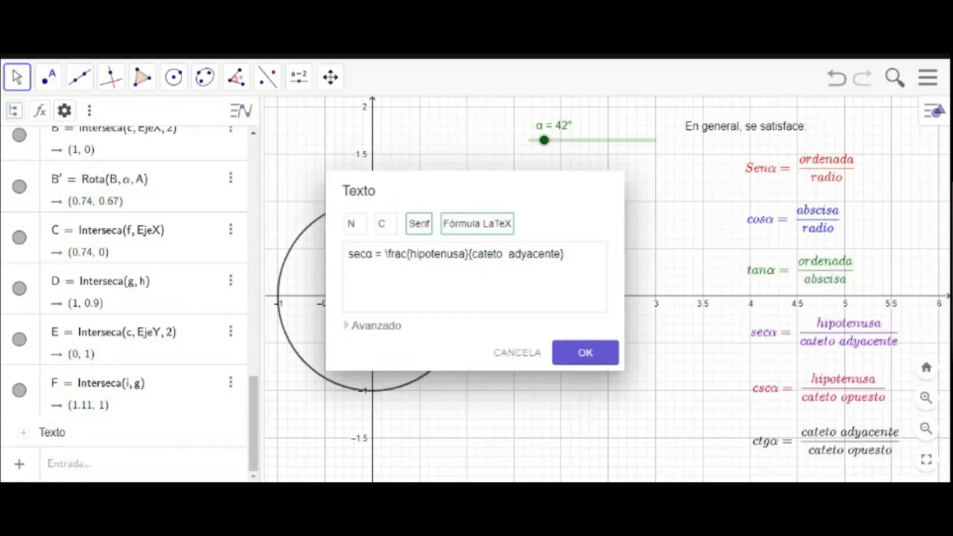
{"action": "left_click_drag", "start_coordinate": [416, 254], "coordinate": [466, 254]}
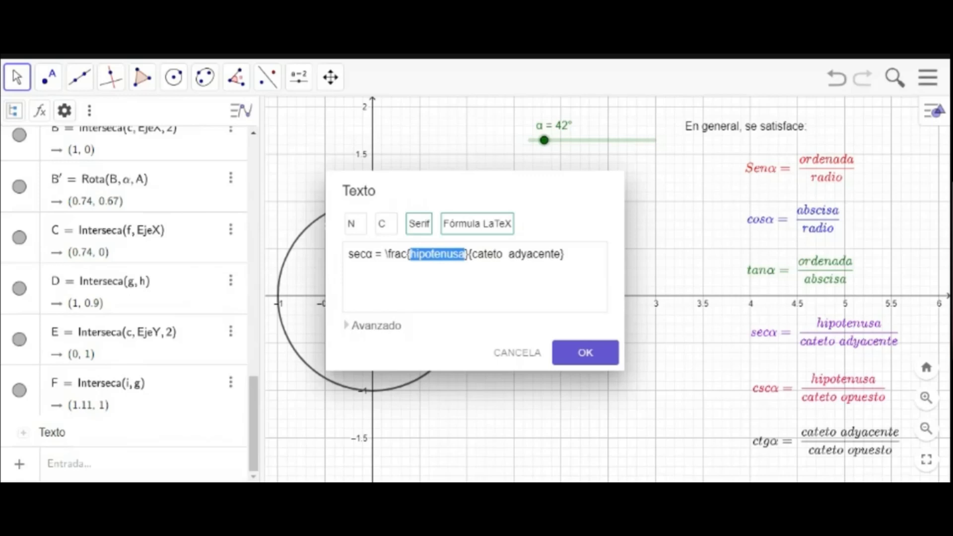
{"action": "type", "text": "radio"}
{"action": "left_click_drag", "start_coordinate": [440, 254], "coordinate": [532, 254]}
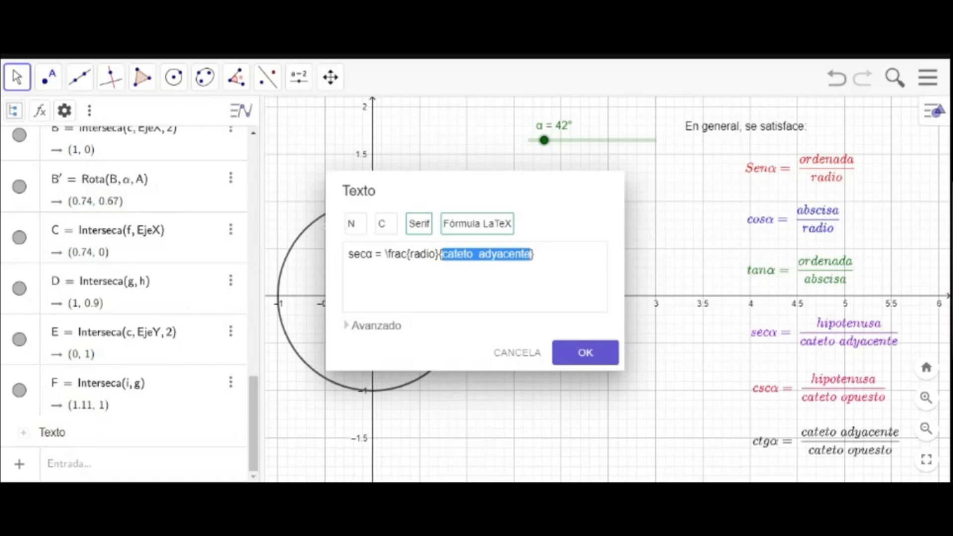
{"action": "type", "text": "abscis"}
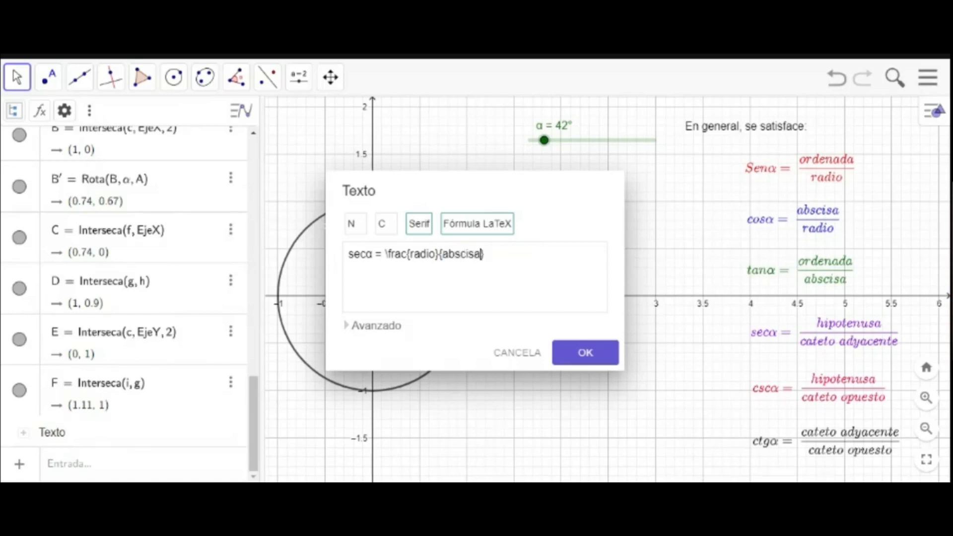
{"action": "type", "text": "a"}
{"action": "left_click", "coordinate": [586, 355]}
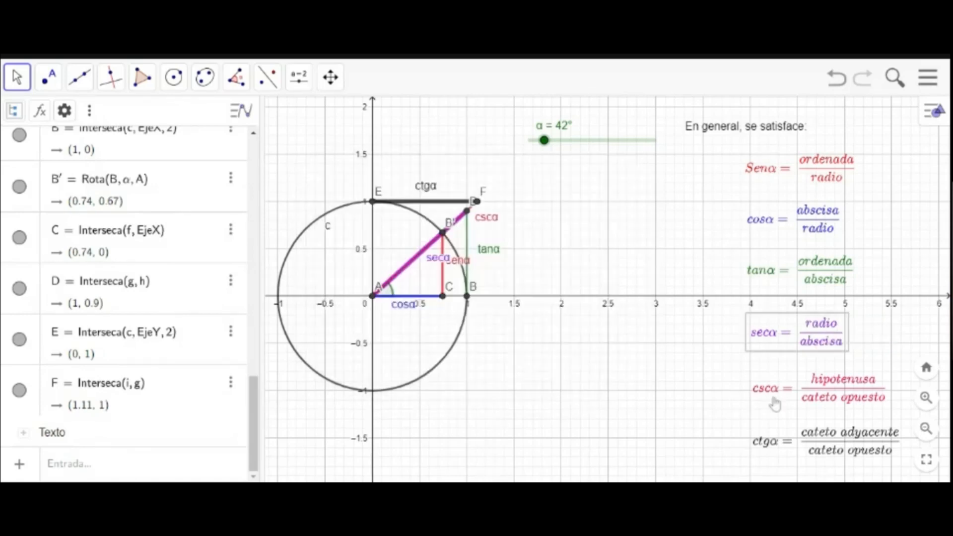
Rewrite the cscα formula's fraction as "radio" over "ordenada".
{"action": "left_click", "coordinate": [831, 398]}
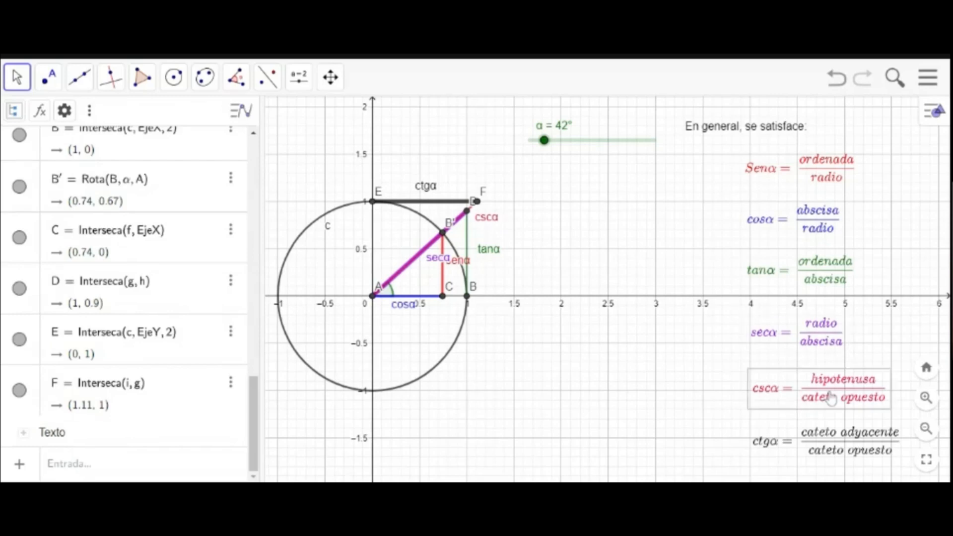
{"action": "double_click", "coordinate": [832, 397]}
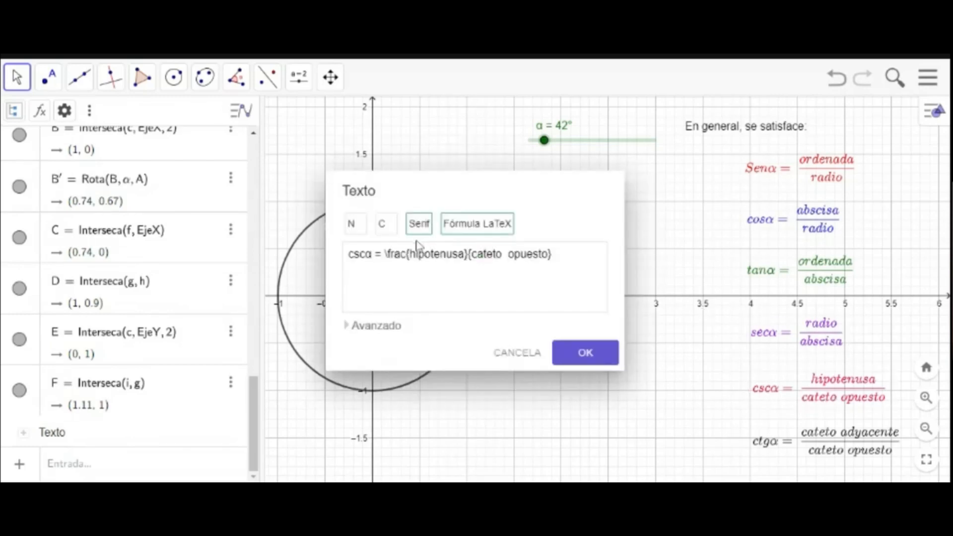
{"action": "left_click_drag", "start_coordinate": [412, 254], "coordinate": [445, 255]}
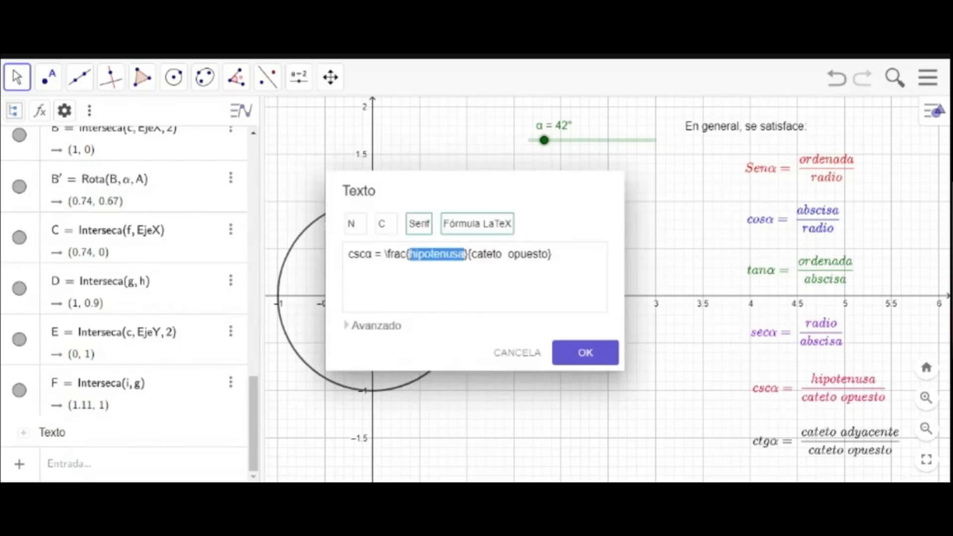
{"action": "type", "text": "radio"}
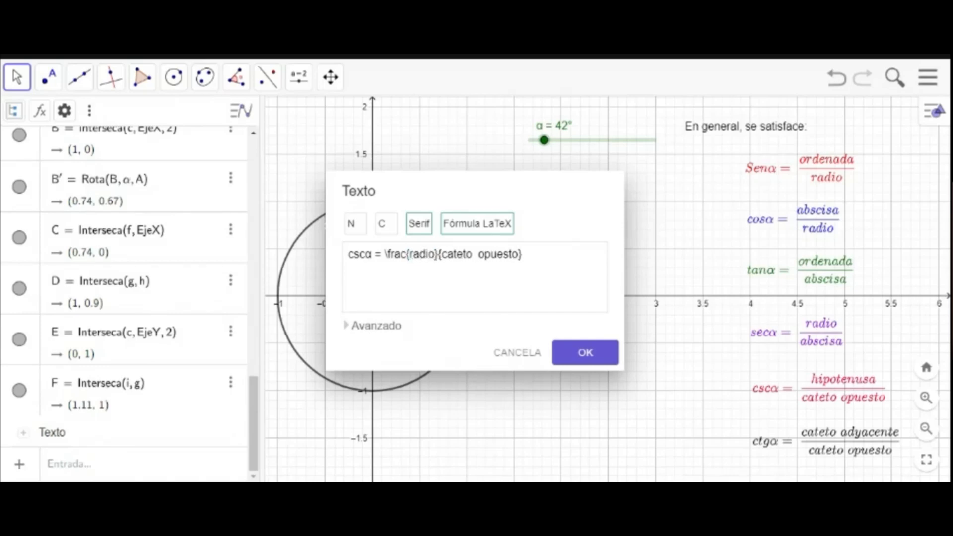
{"action": "left_click_drag", "start_coordinate": [441, 255], "coordinate": [512, 254]}
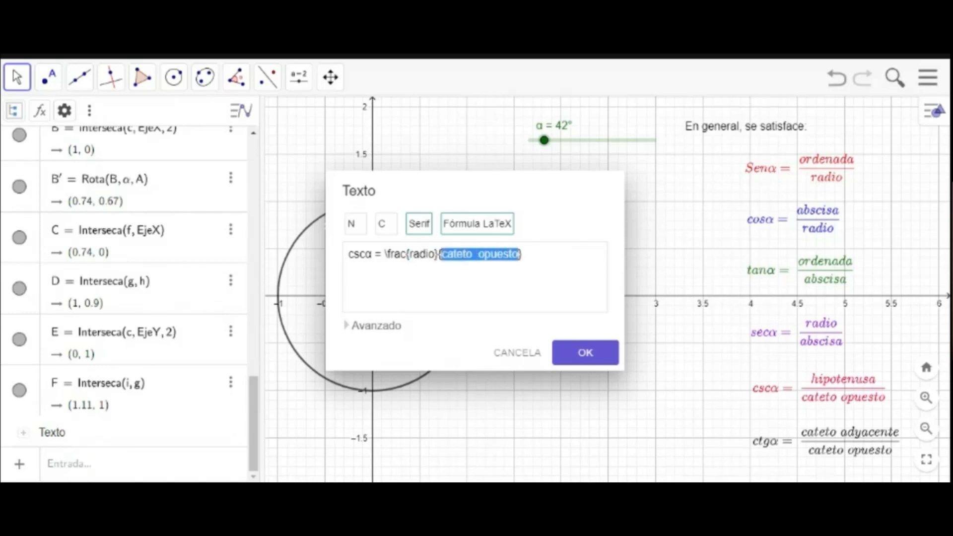
{"action": "type", "text": "ordenada"}
{"action": "left_click", "coordinate": [581, 352]}
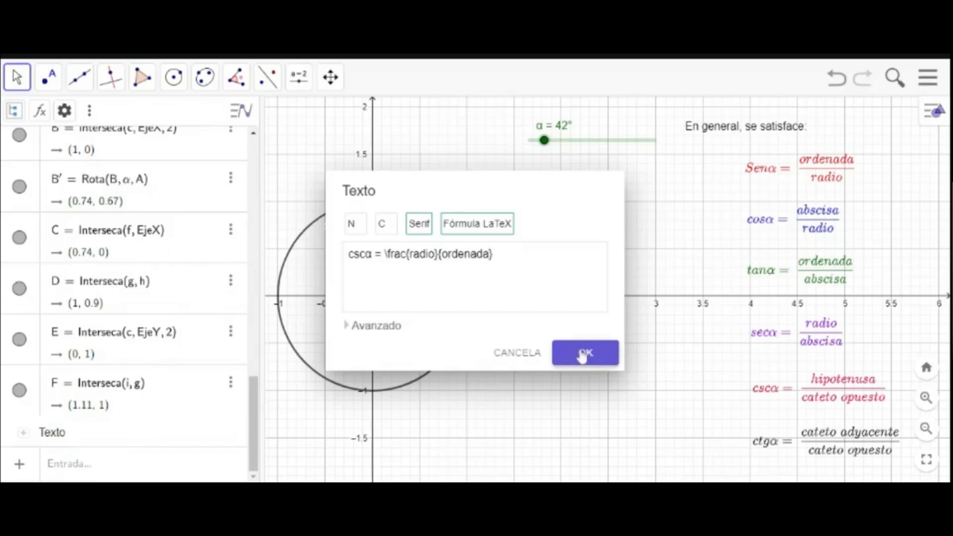
Rewrite the ctgα formula's fraction as "bascisa" over "ordenada" and deselect the text.
{"action": "double_click", "coordinate": [826, 442]}
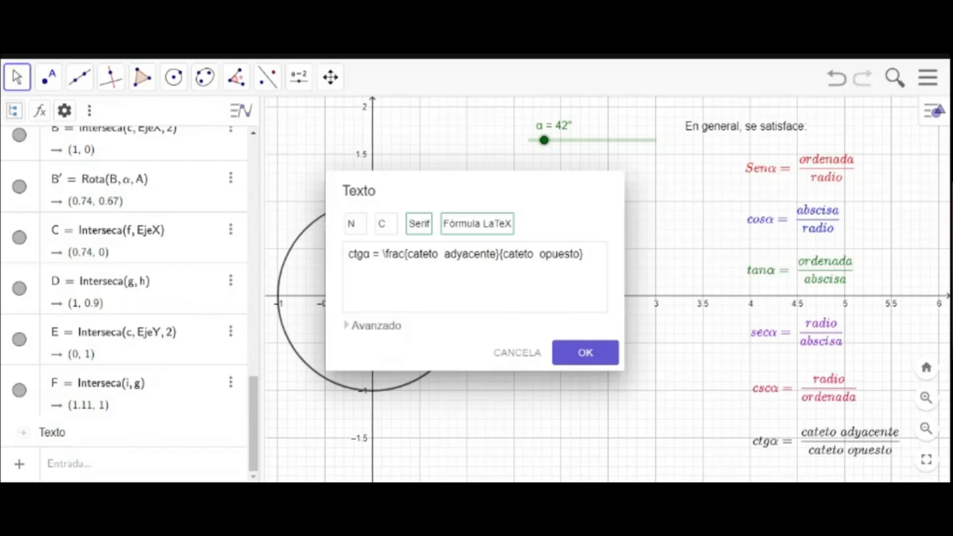
{"action": "left_click_drag", "start_coordinate": [407, 253], "coordinate": [497, 254]}
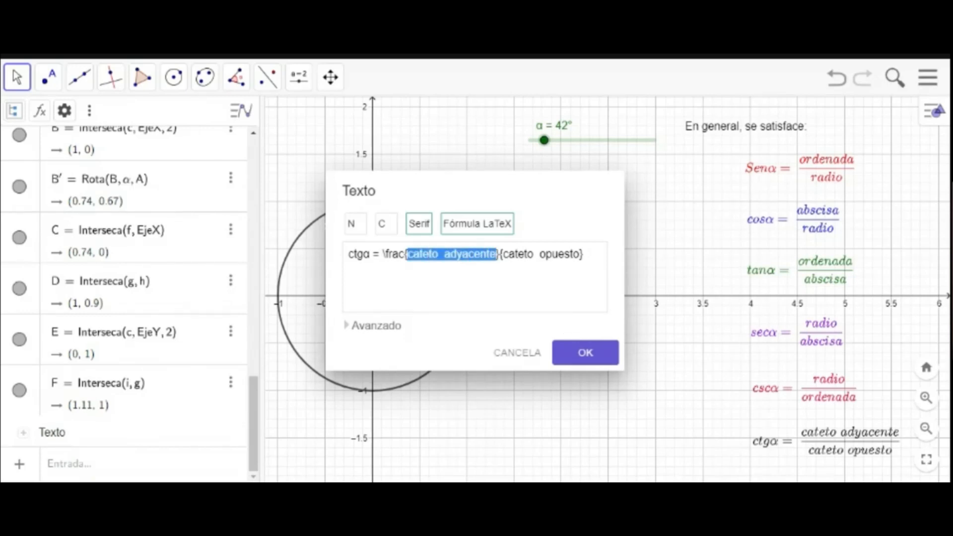
{"action": "type", "text": "bascisa"}
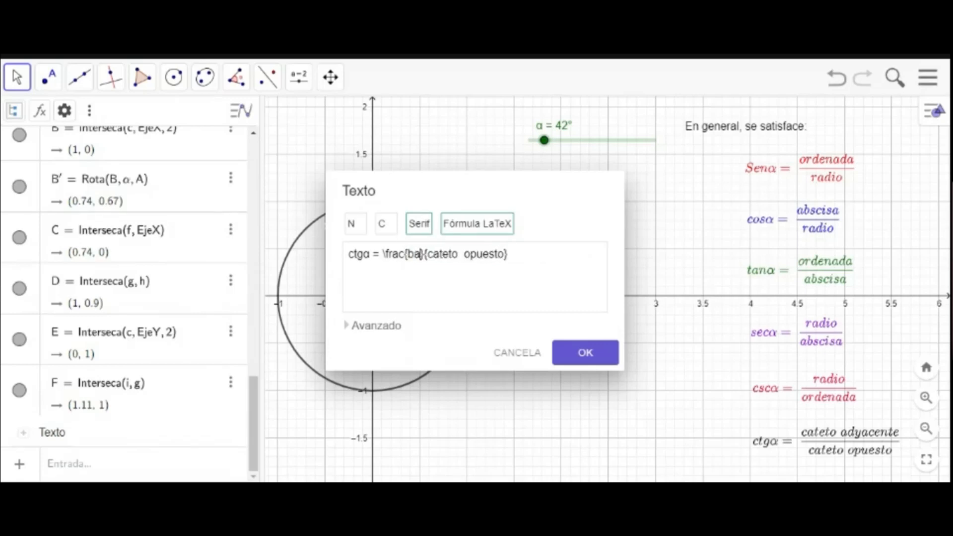
{"action": "left_click_drag", "start_coordinate": [453, 254], "coordinate": [531, 254]}
{"action": "type", "text": "ordenada"}
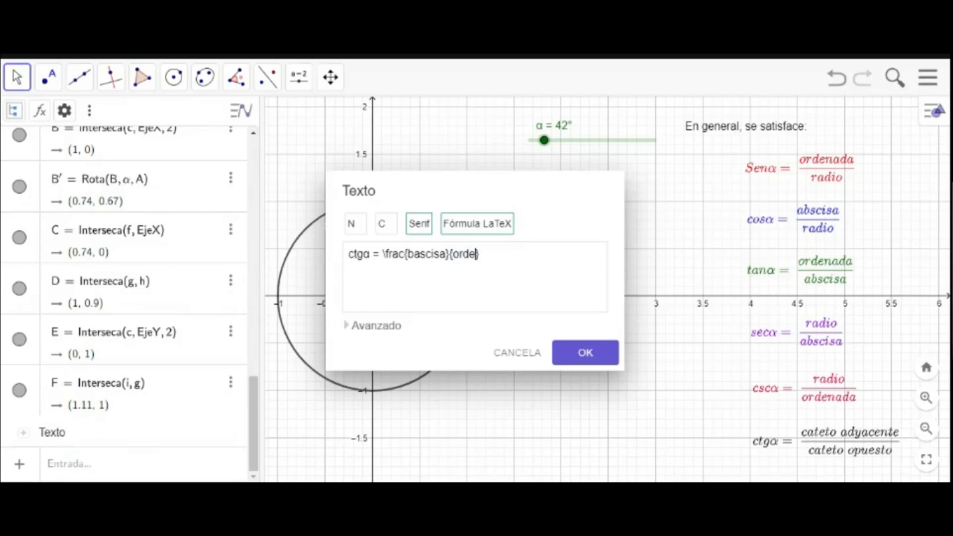
{"action": "left_click", "coordinate": [585, 351]}
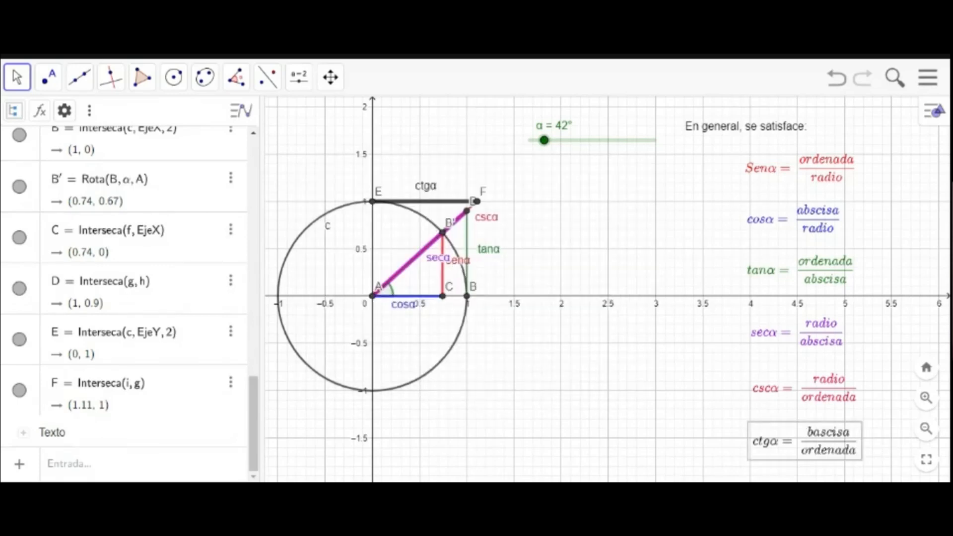
{"action": "left_click", "coordinate": [605, 195]}
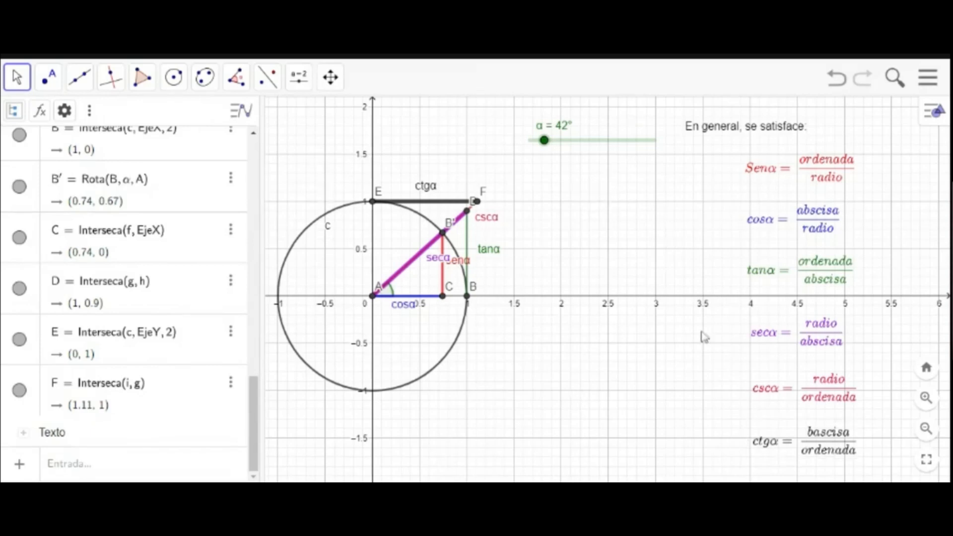